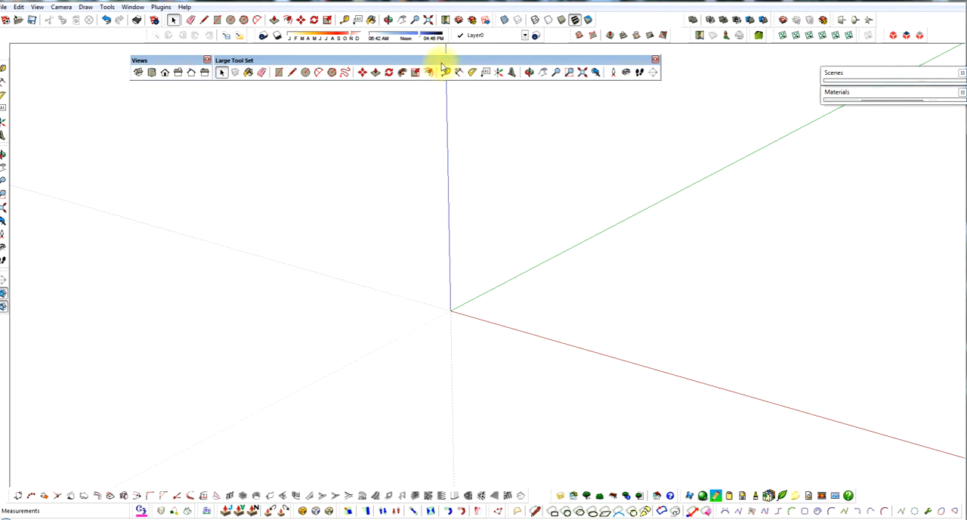
Step: Reposition the floating Large Tool Set and Views toolbars side by side, directly beneath the docked toolbars
drag(441, 60, 465, 51)
drag(181, 61, 207, 54)
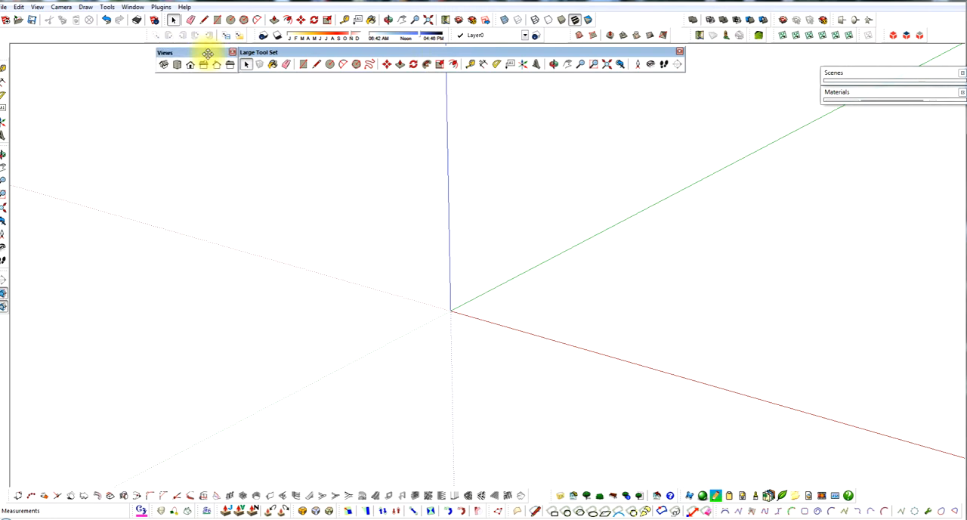
Step: Draw a closed four-sided face around the origin with the Line tool, about 211' long and 58' wide, splitting one long side into two segments
middle_drag(429, 255, 415, 243)
scroll(496, 378, up, 2)
scroll(497, 378, up, 1)
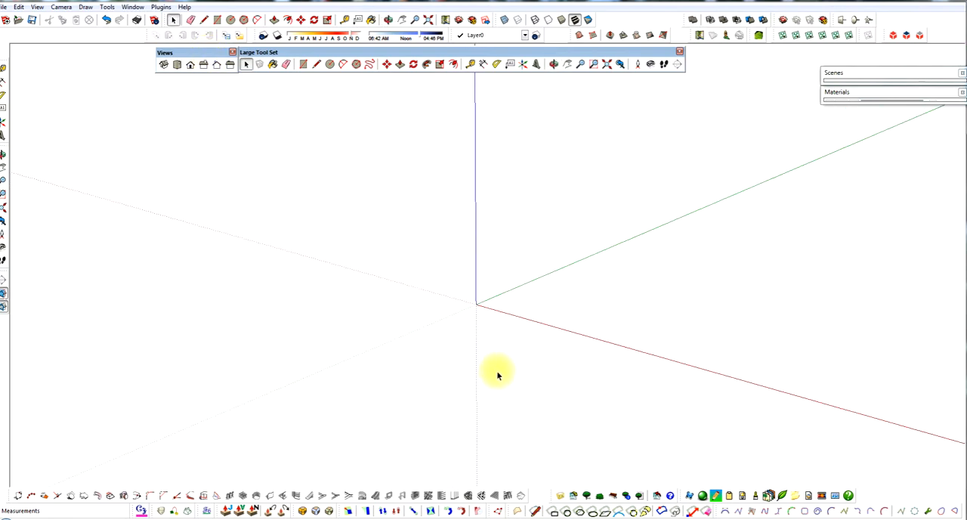
key(l)
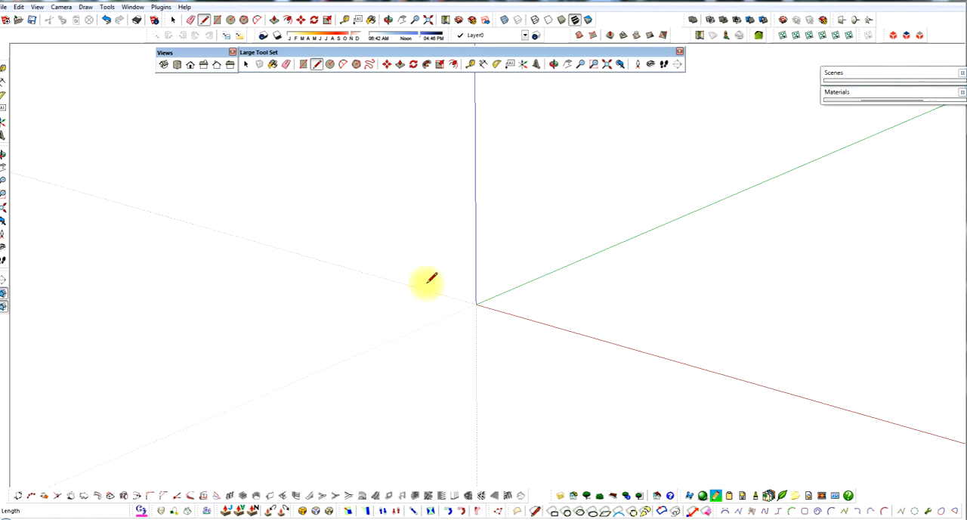
click(335, 318)
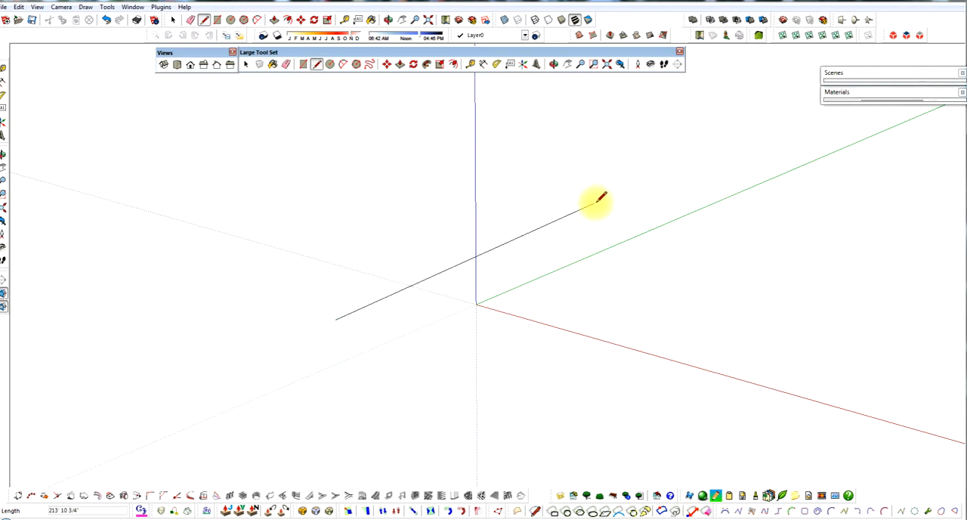
click(635, 210)
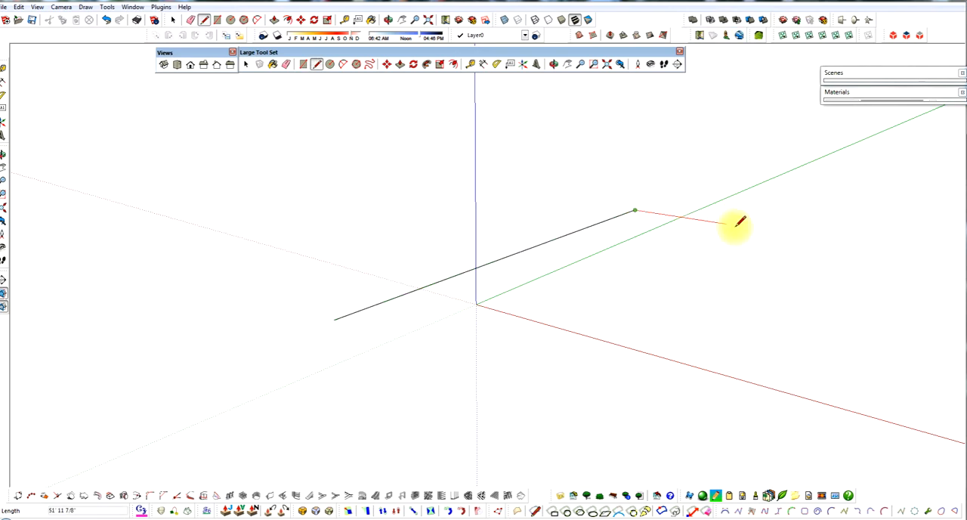
click(739, 226)
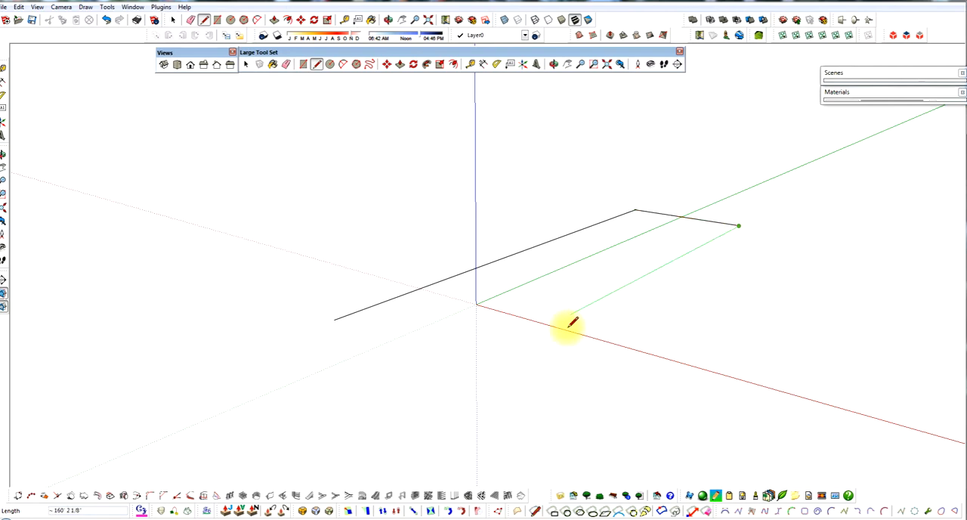
click(533, 333)
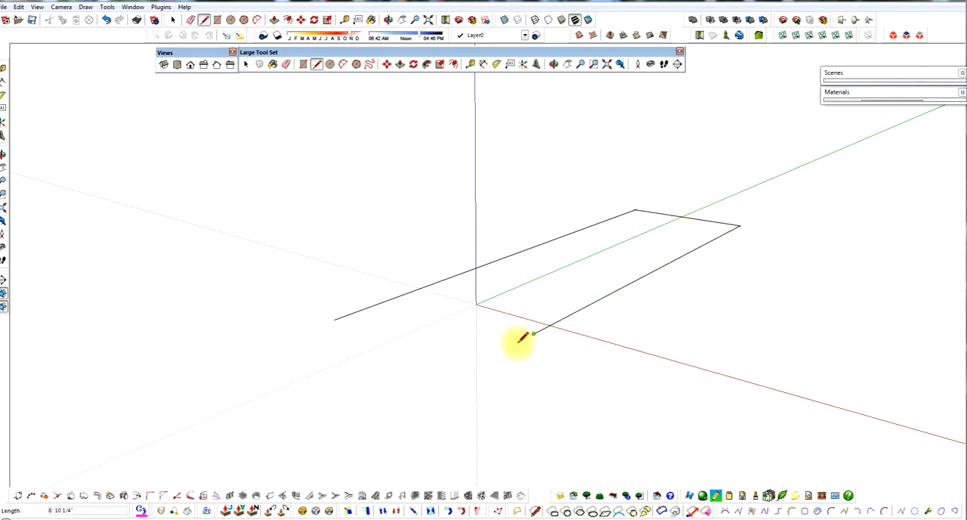
click(469, 366)
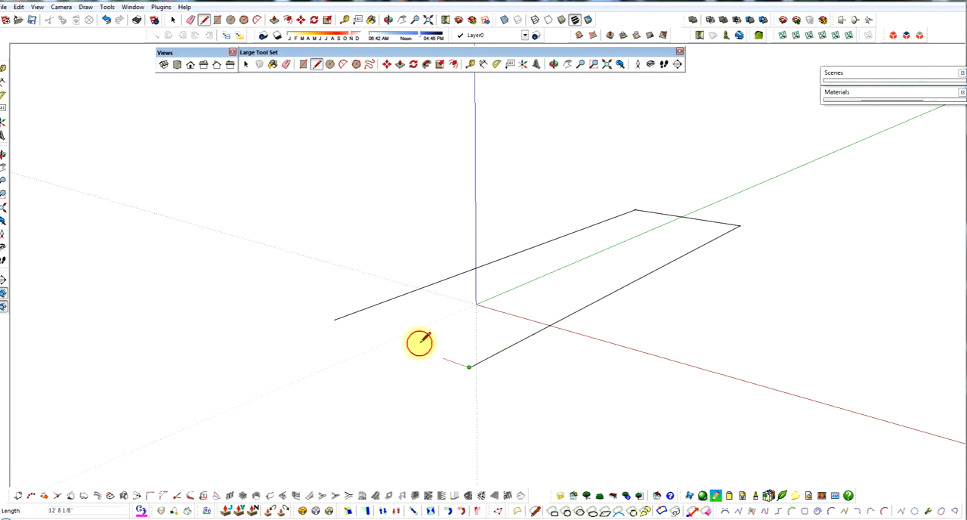
click(336, 319)
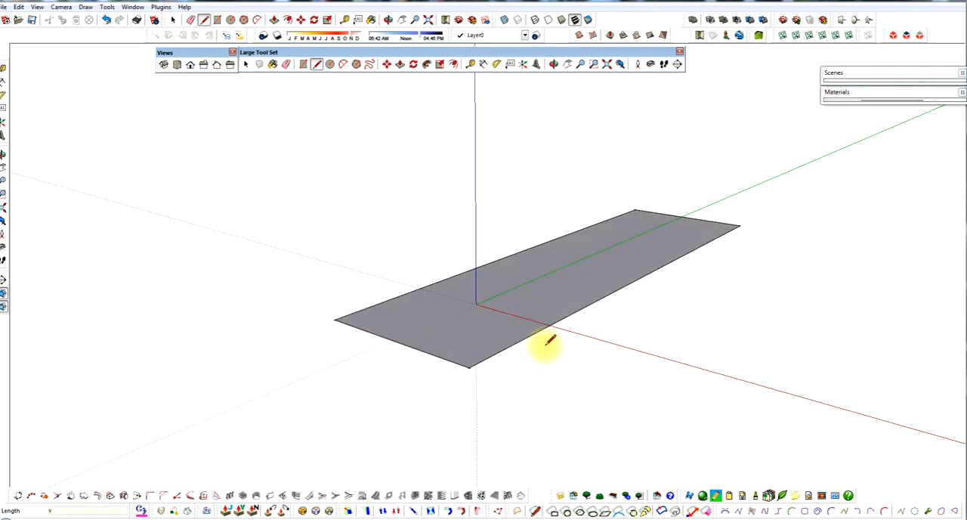
key(space)
Step: Delete the longer of the two segments on the face's split long side
scroll(543, 338, up, 8)
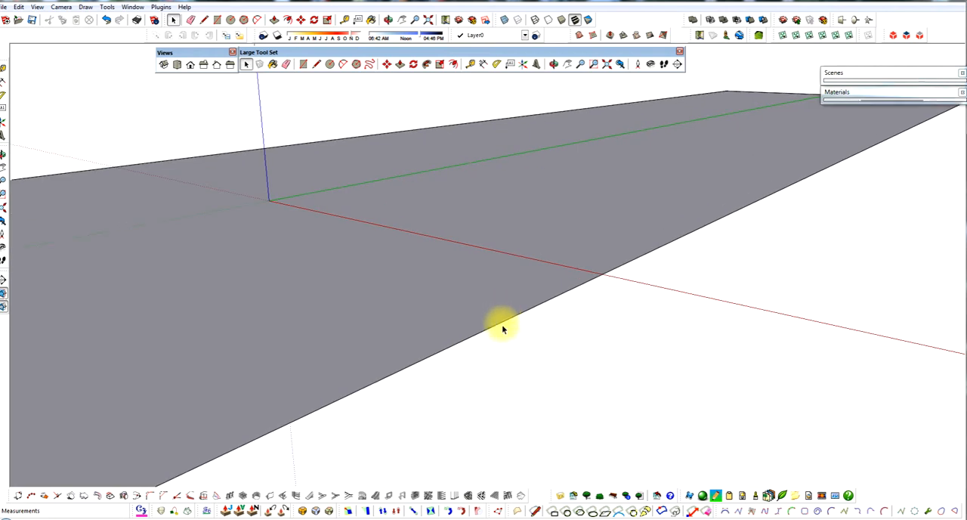
scroll(503, 318, down, 6)
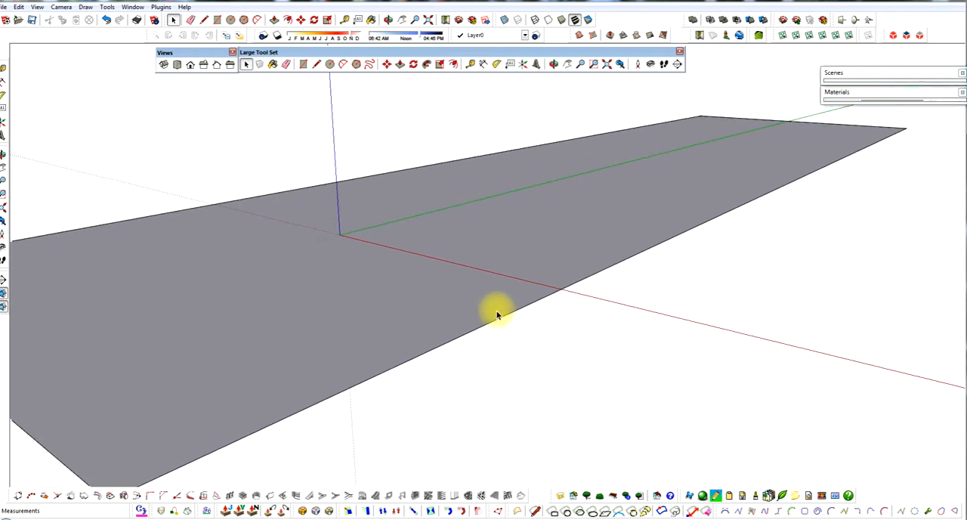
middle_drag(498, 318, 500, 342)
scroll(499, 321, up, 1)
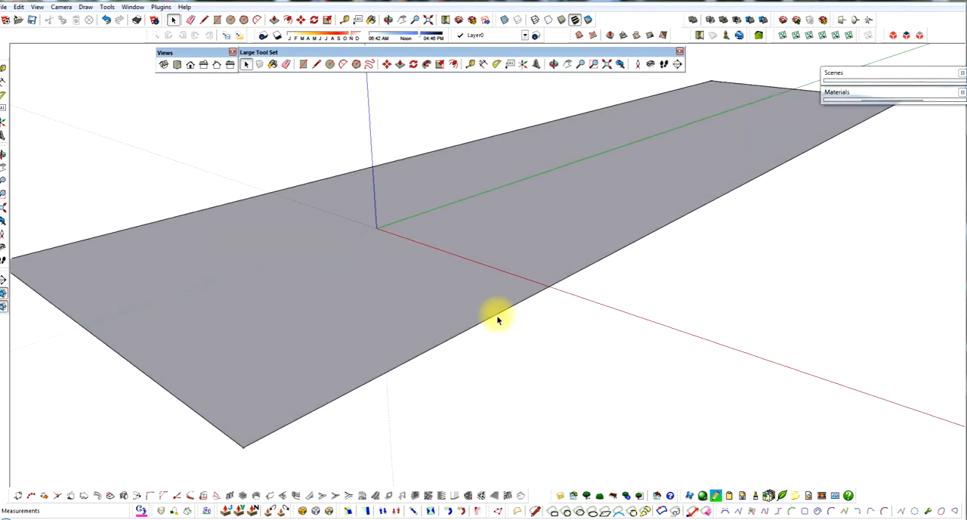
scroll(500, 306, down, 4)
scroll(517, 305, up, 3)
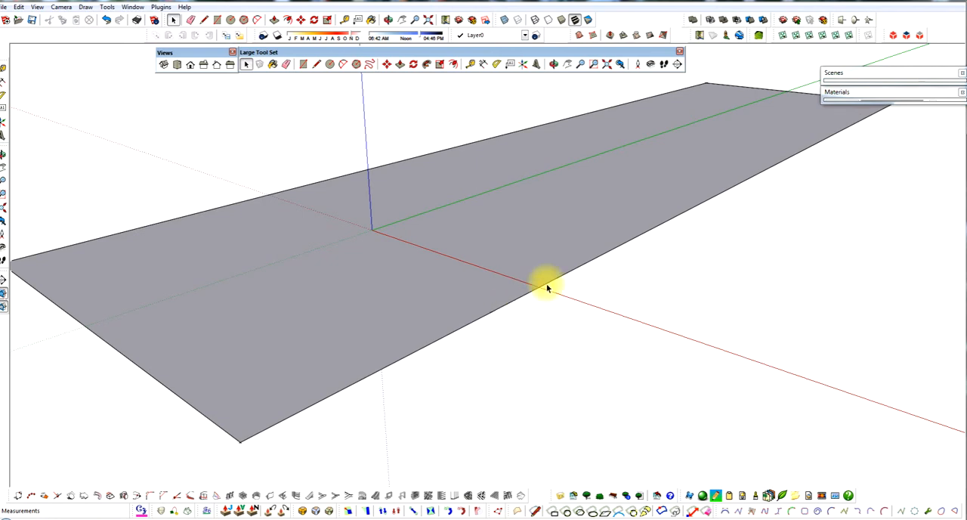
click(519, 300)
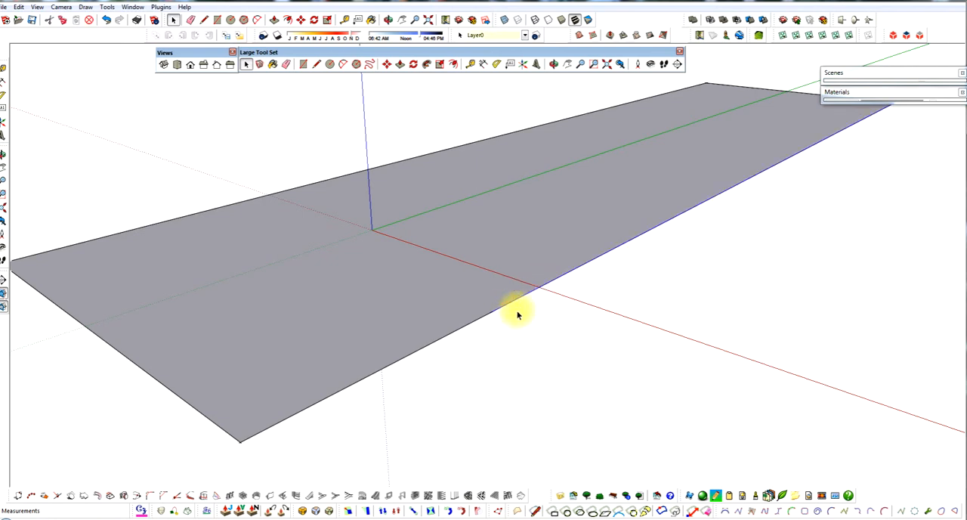
key(Delete)
Step: Stretch the free end of the remaining short segment to the open far corner with Move to close the outline
mouse_move(482, 320)
middle_down()
mouse_move(469, 318)
mouse_move(472, 310)
middle_up()
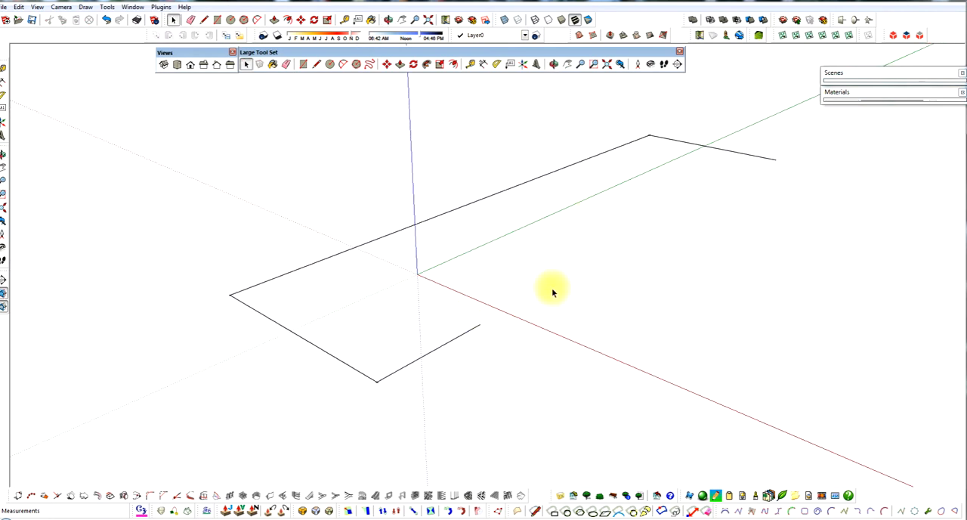
scroll(555, 289, up, 1)
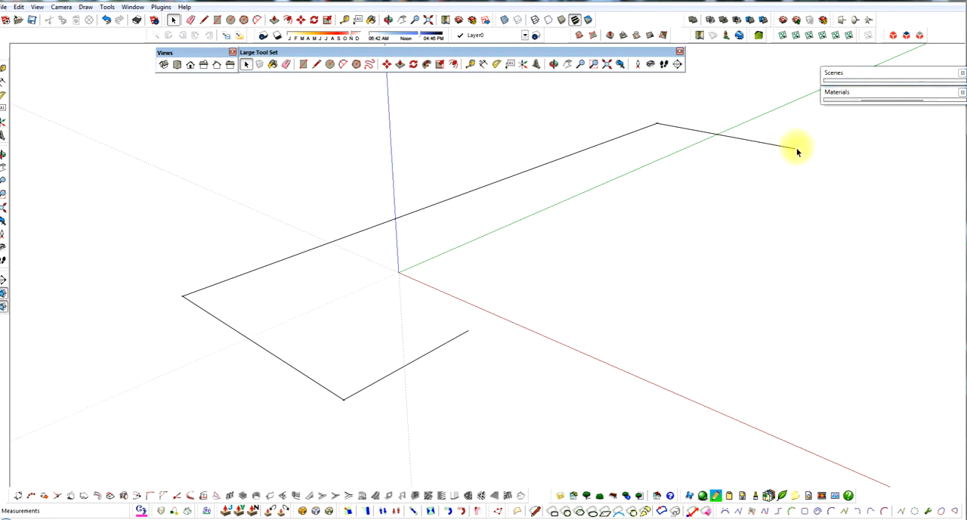
key(m)
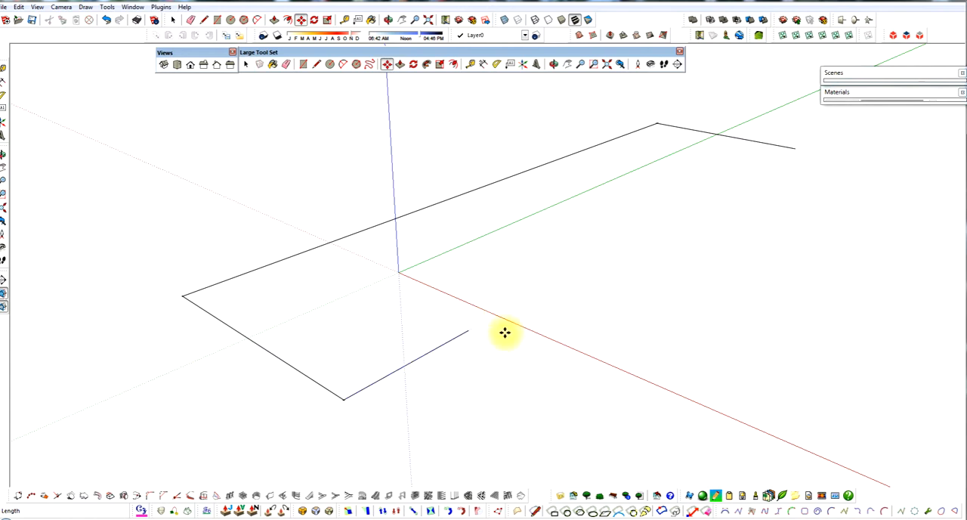
drag(468, 330, 793, 148)
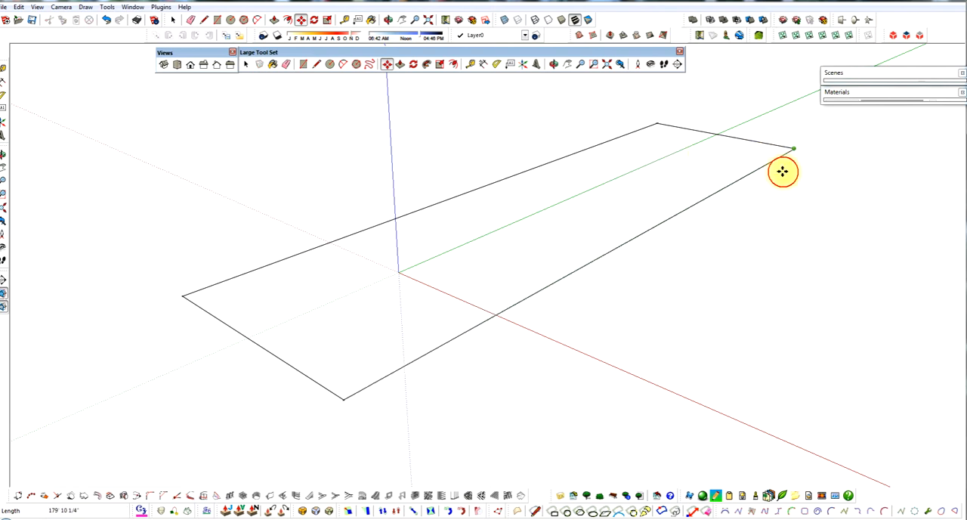
key(space)
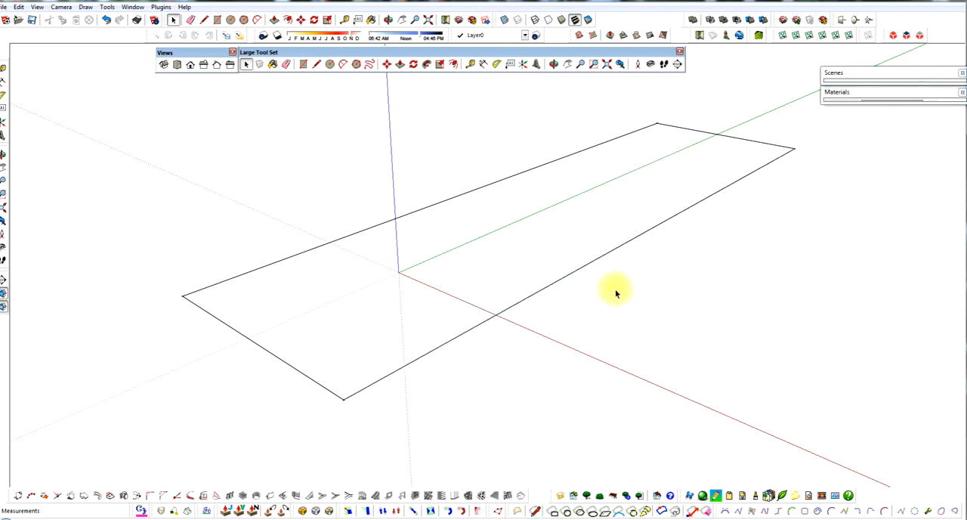
click(571, 276)
scroll(552, 308, down, 3)
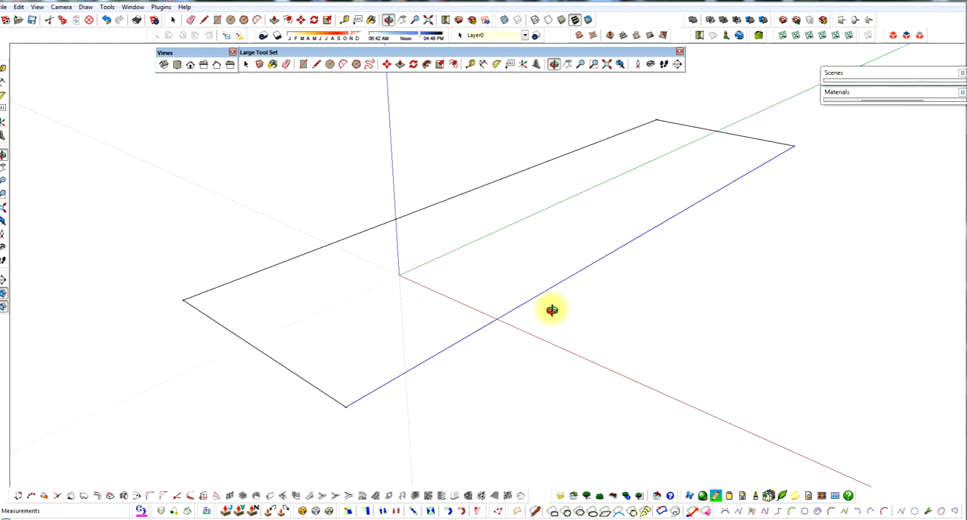
click(532, 272)
scroll(567, 251, up, 1)
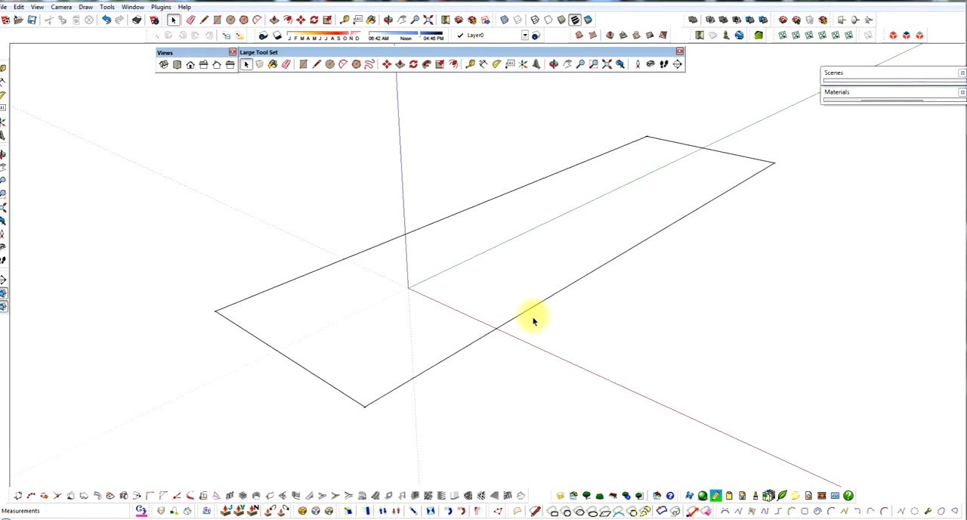
Step: Trace the opposite long edge corner to corner with the Line tool to recreate the face
key(l)
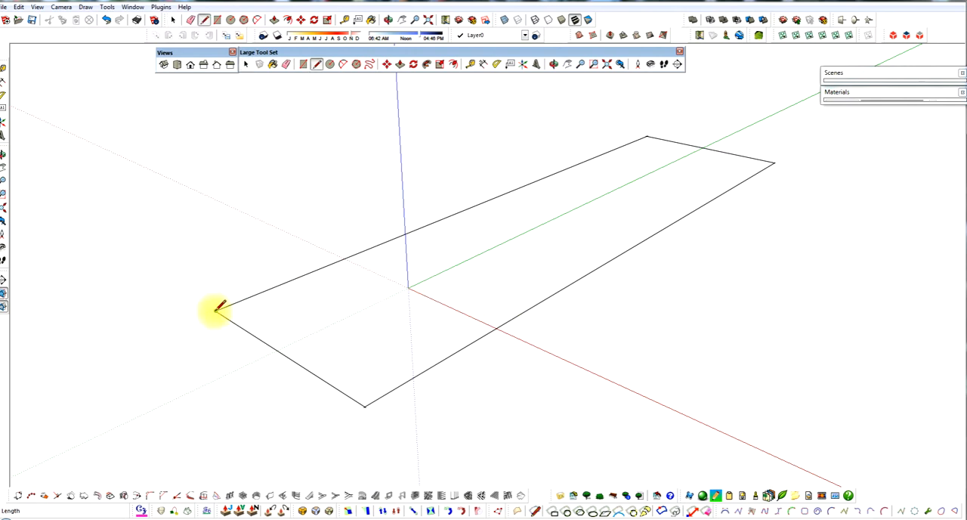
click(218, 310)
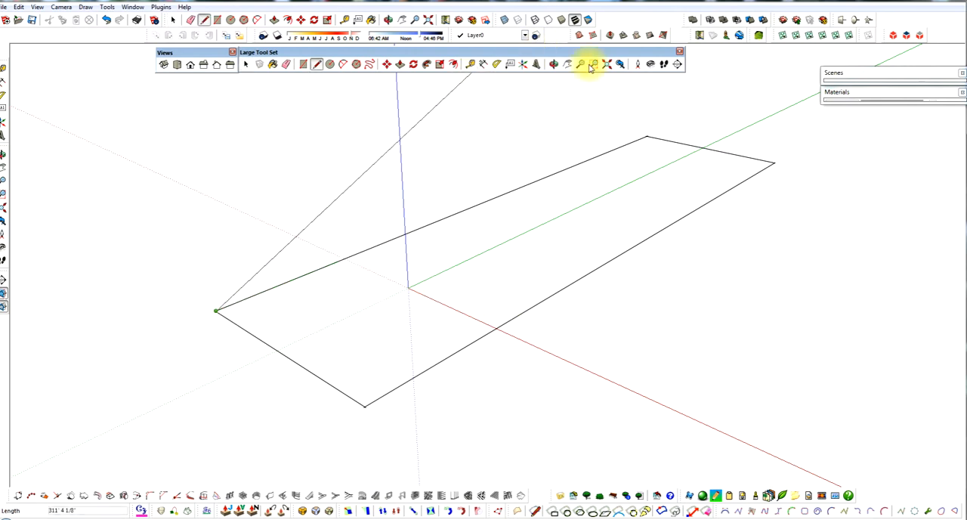
click(648, 135)
middle_drag(620, 276, 605, 292)
key(space)
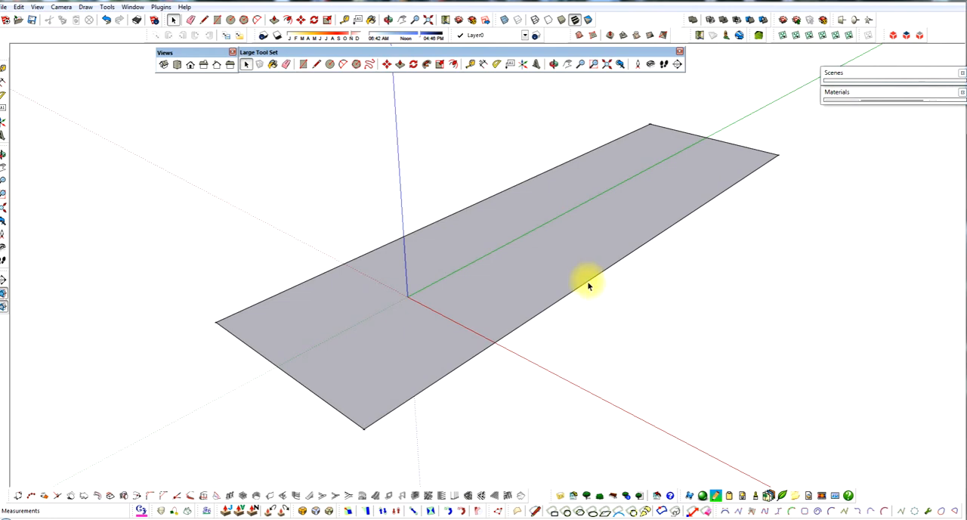
Step: Move the near short edge inward along the green axis, past the origin, to shorten the face
click(585, 284)
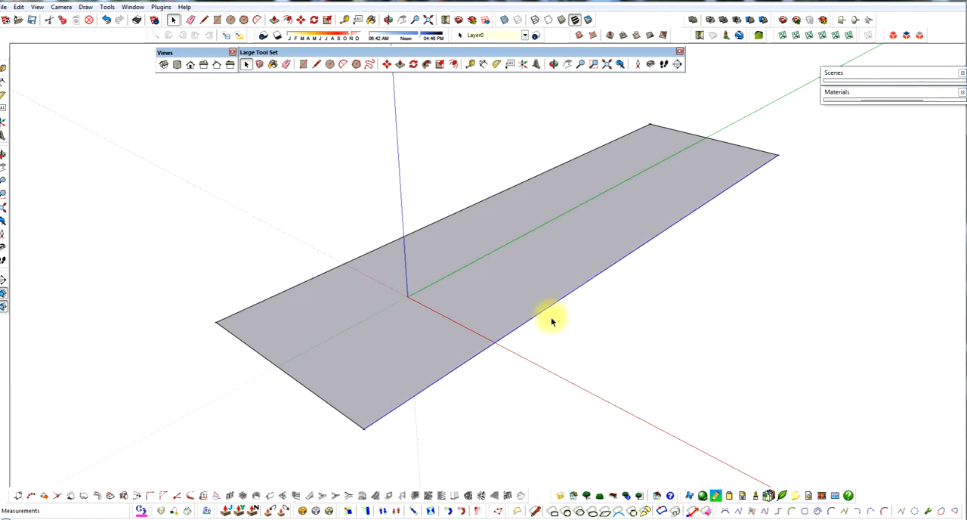
scroll(522, 323, down, 2)
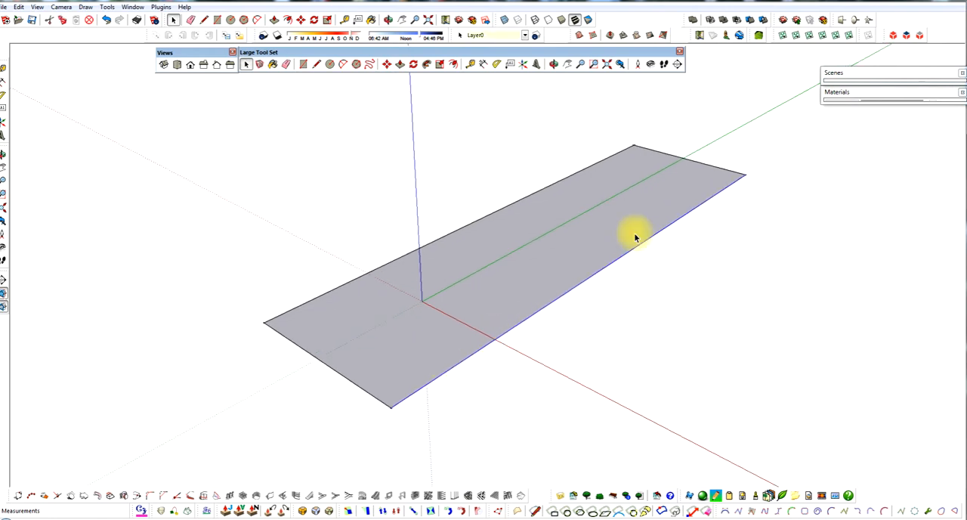
scroll(627, 272, up, 1)
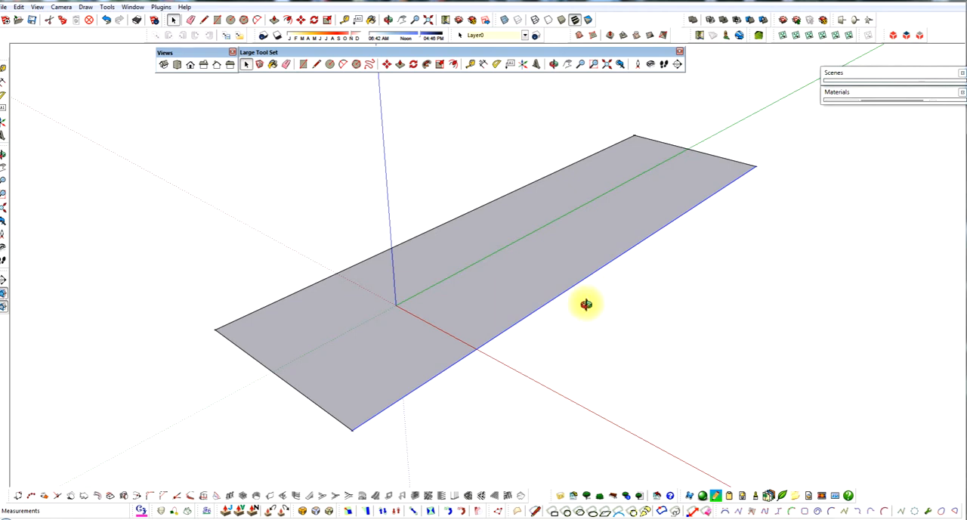
middle_drag(586, 304, 540, 304)
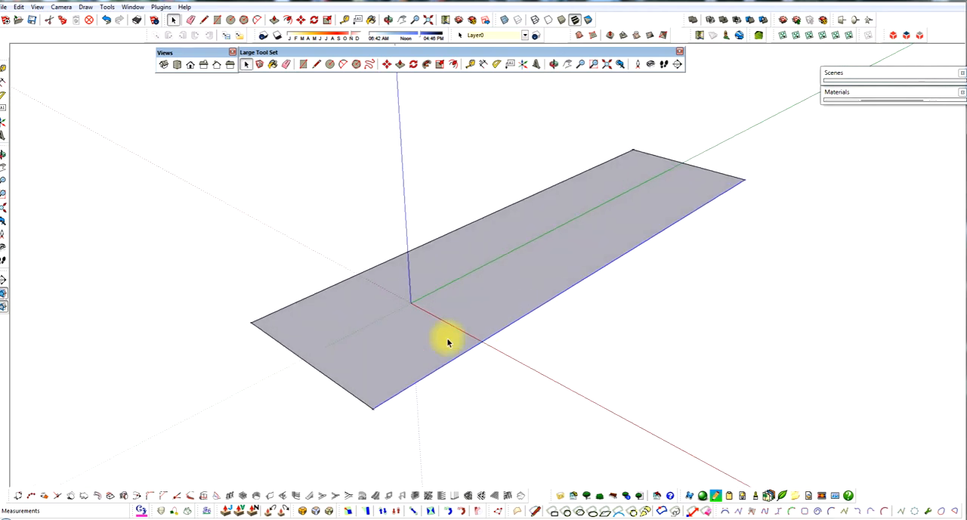
shift+click(337, 384)
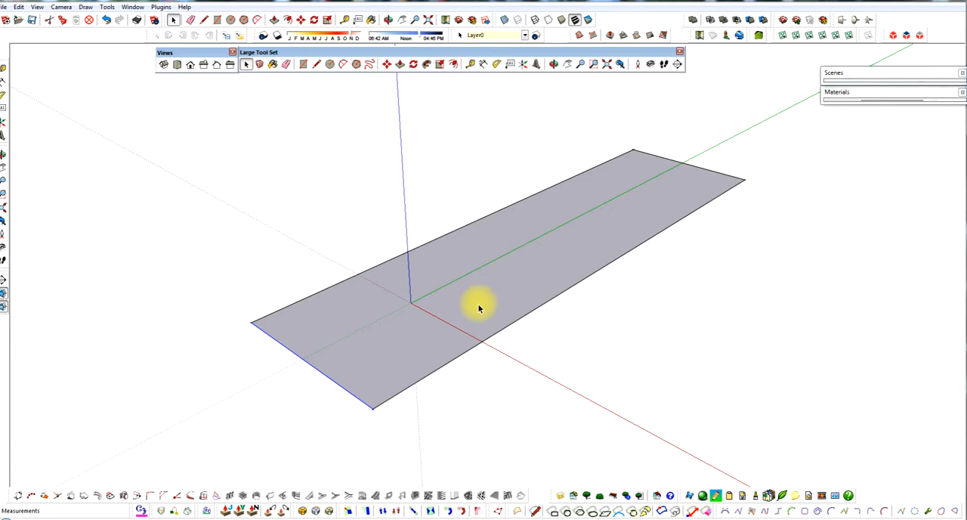
key(m)
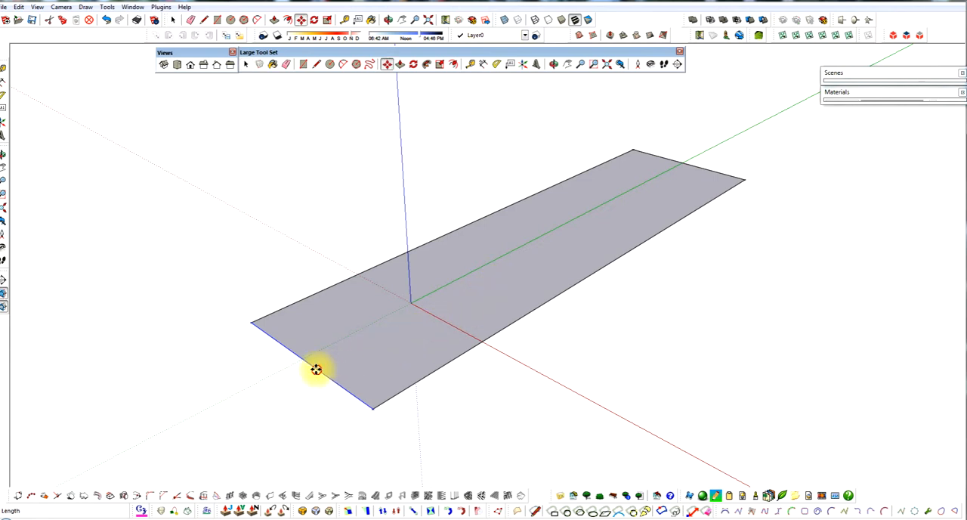
click(316, 369)
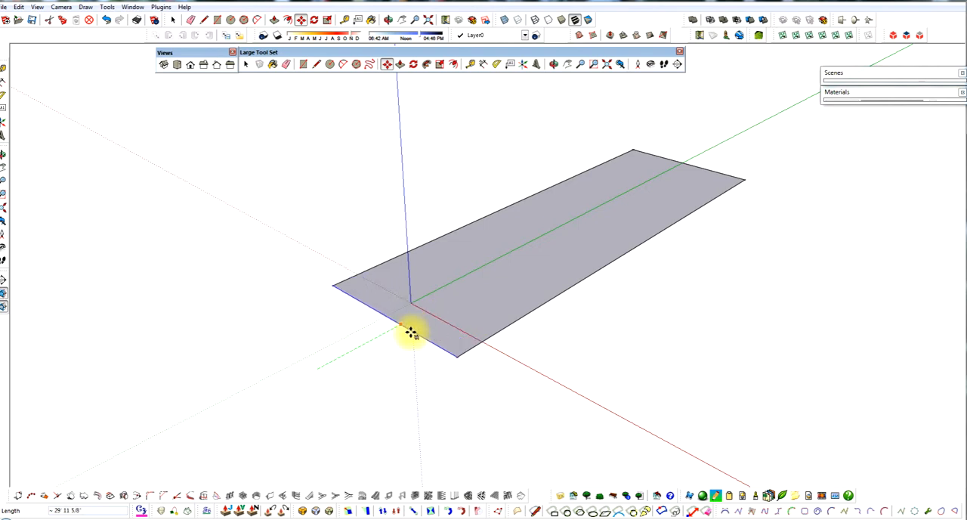
click(459, 311)
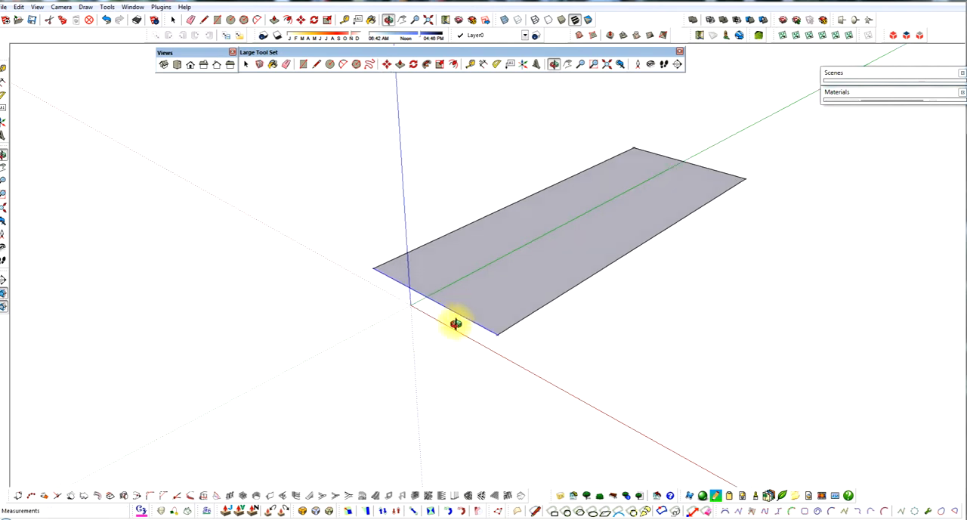
Step: Move the long edge on the red axis side outward about 15' along the red axis to widen the face
middle_drag(456, 325, 534, 305)
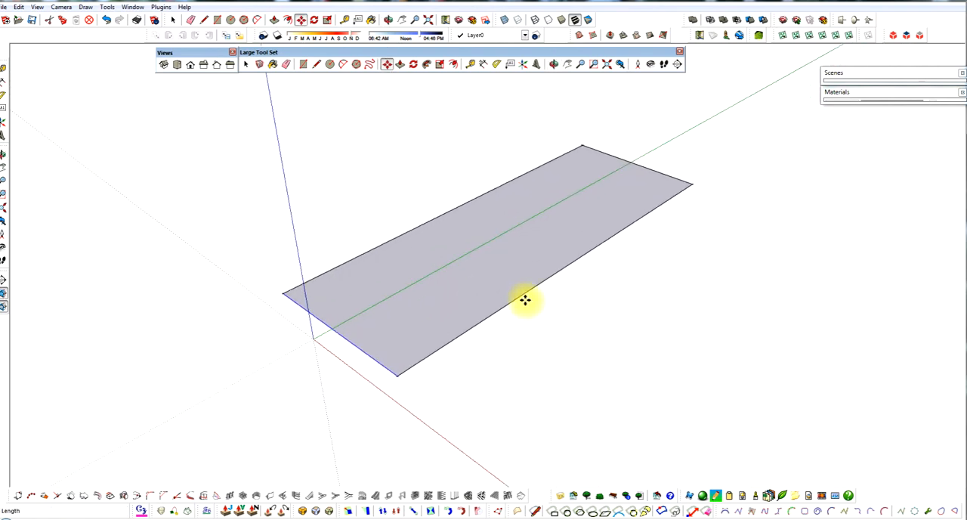
key(space)
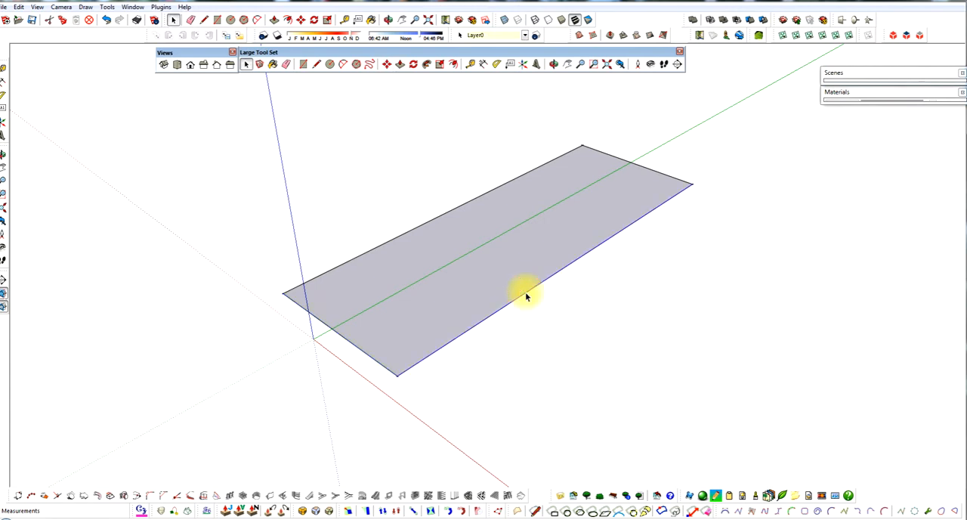
key(m)
click(527, 296)
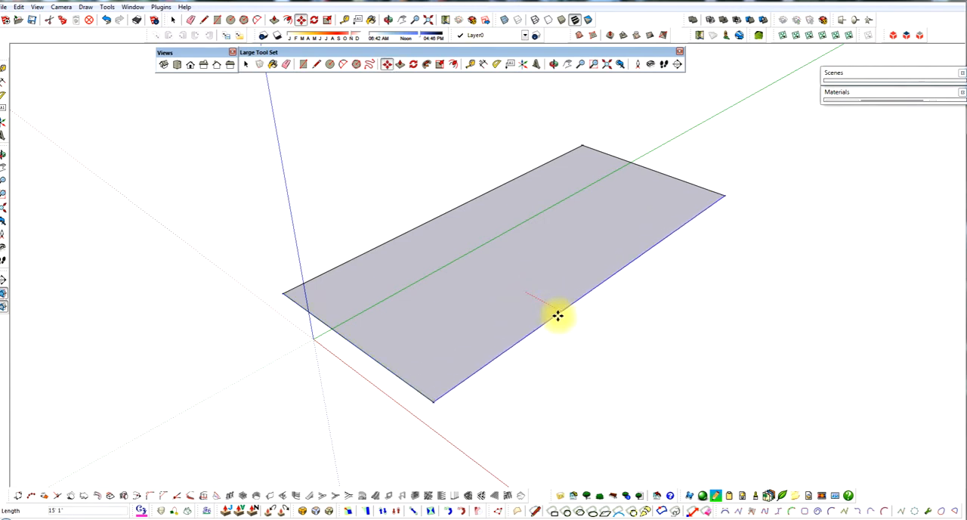
click(557, 316)
scroll(438, 311, down, 1)
scroll(433, 313, down, 1)
key(space)
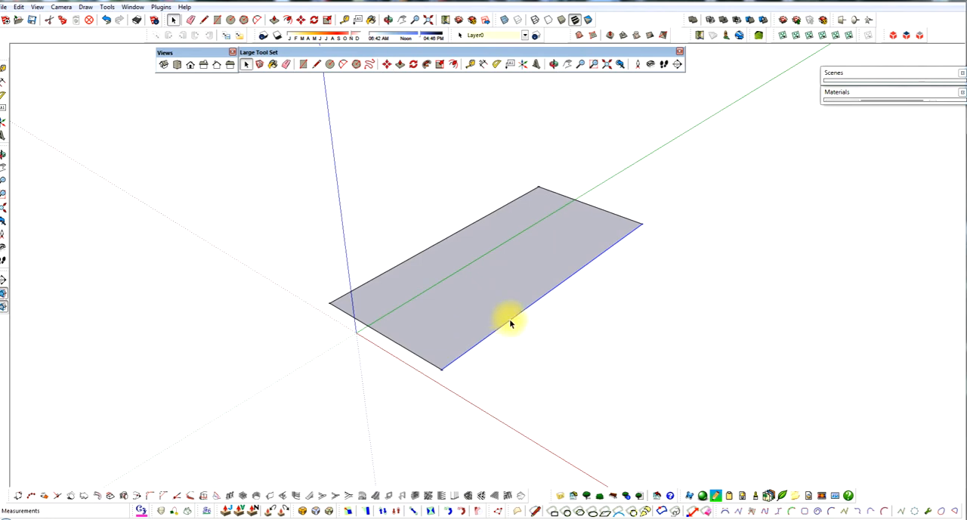
Step: Push/Pull the flat face straight up along the blue axis to turn it into a box
scroll(512, 307, up, 1)
scroll(512, 306, up, 1)
scroll(492, 309, down, 2)
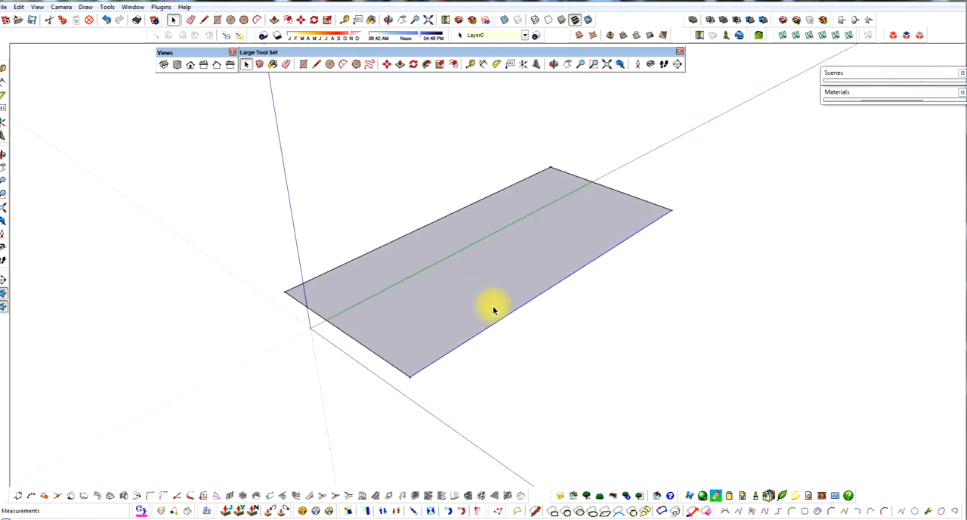
scroll(533, 272, up, 1)
click(533, 272)
scroll(497, 318, down, 2)
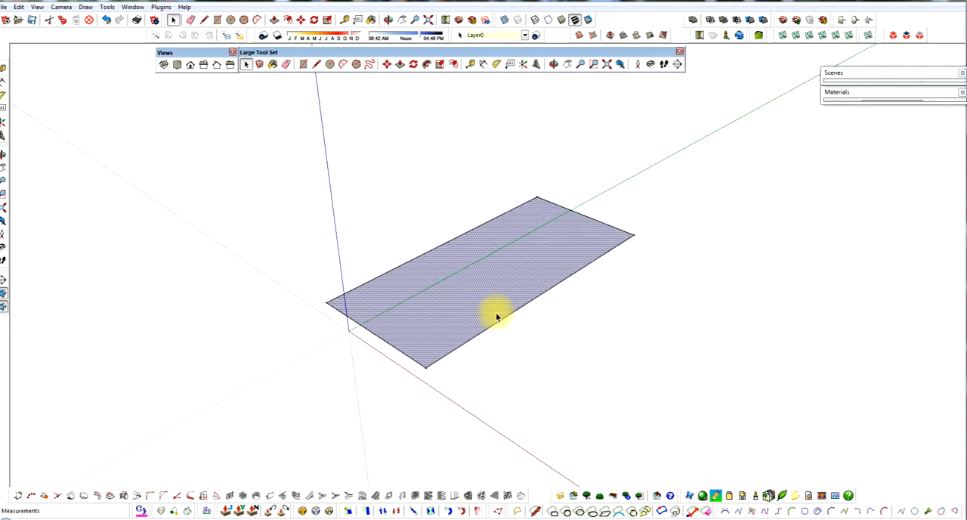
key(p)
drag(492, 309, 492, 181)
key(space)
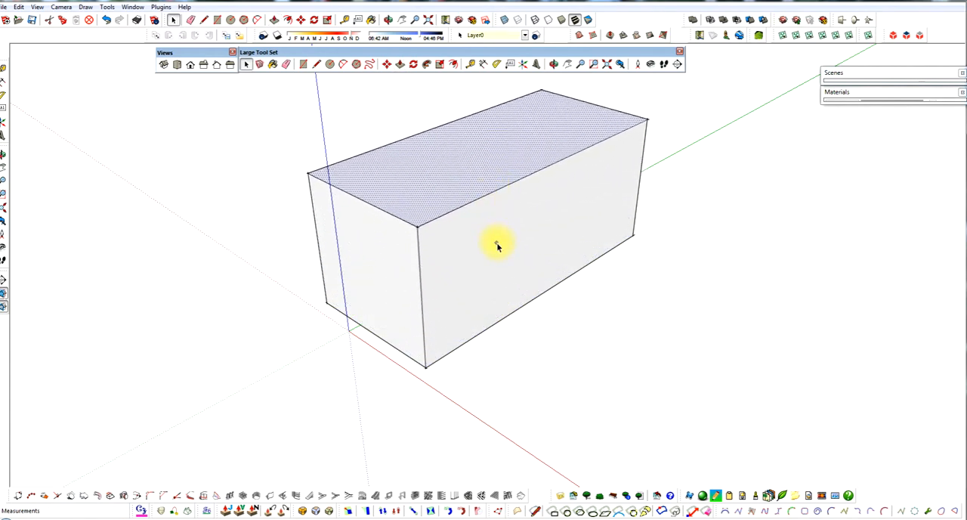
Step: Push/Pull the box's long side face outward along the red axis to make the box wider
click(497, 246)
key(p)
drag(498, 246, 518, 275)
key(space)
Step: Draw a closed four-sided outline about 33' 7" wide on the box's long side face, near its front corner, with the Line tool
scroll(470, 312, down, 1)
scroll(452, 333, down, 2)
scroll(614, 187, up, 4)
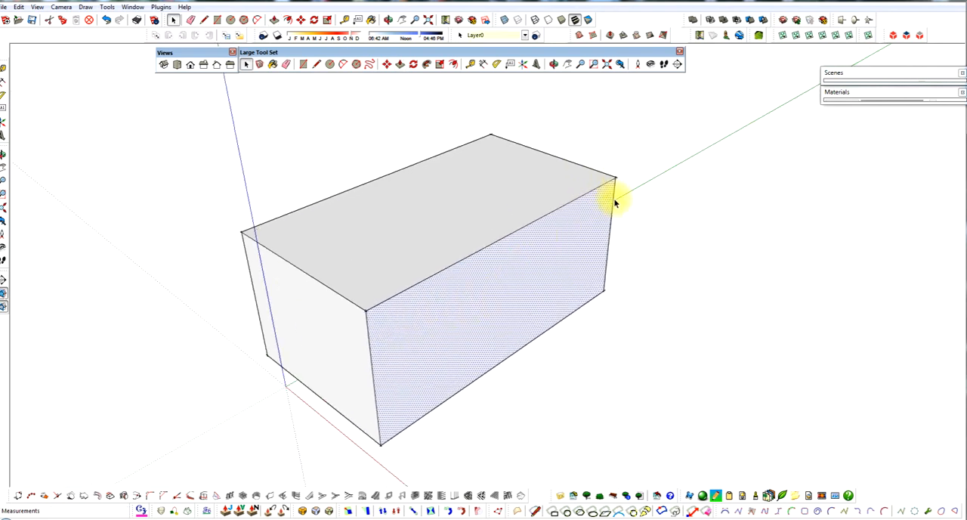
middle_drag(590, 244, 609, 199)
click(635, 233)
middle_drag(635, 234, 431, 341)
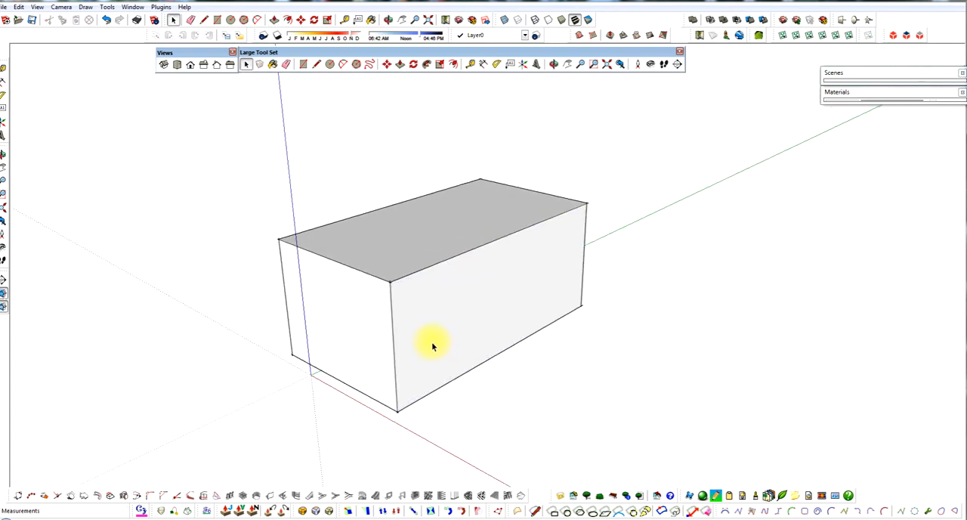
scroll(412, 390, up, 2)
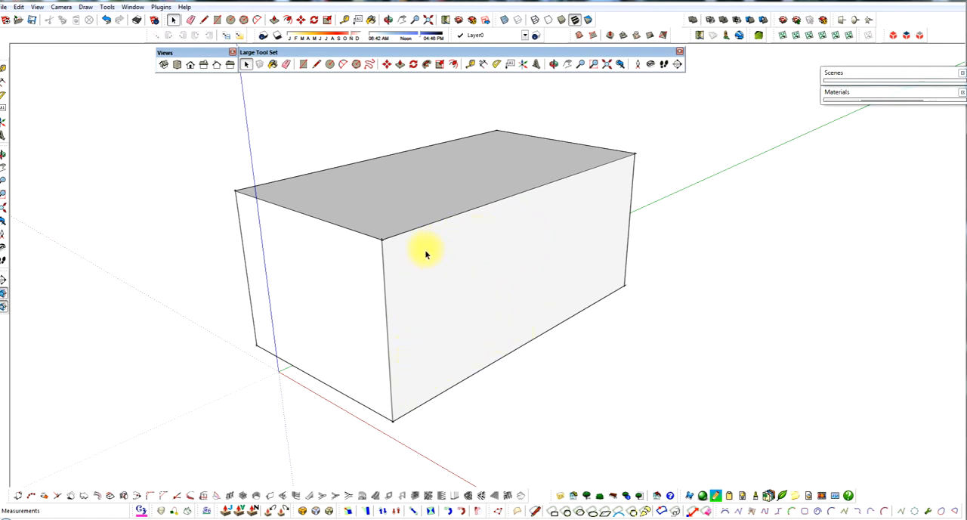
key(l)
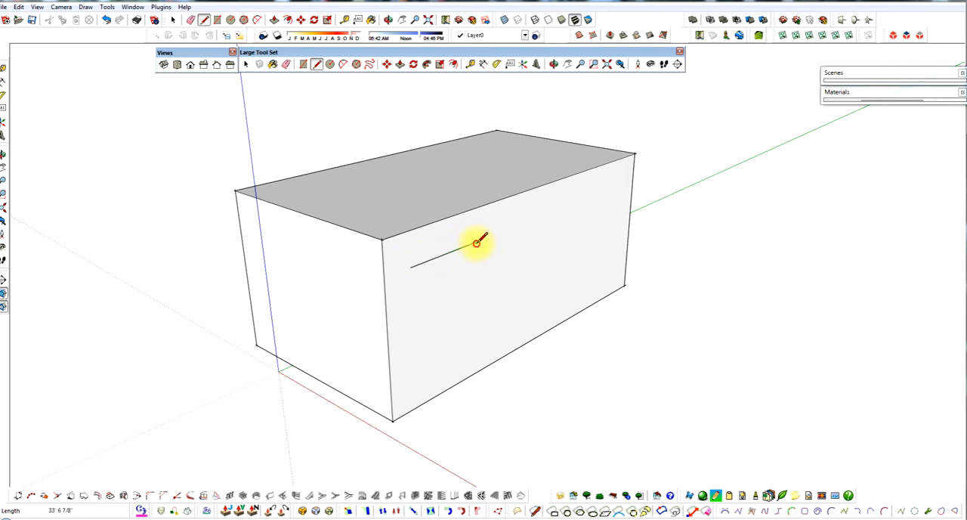
click(477, 331)
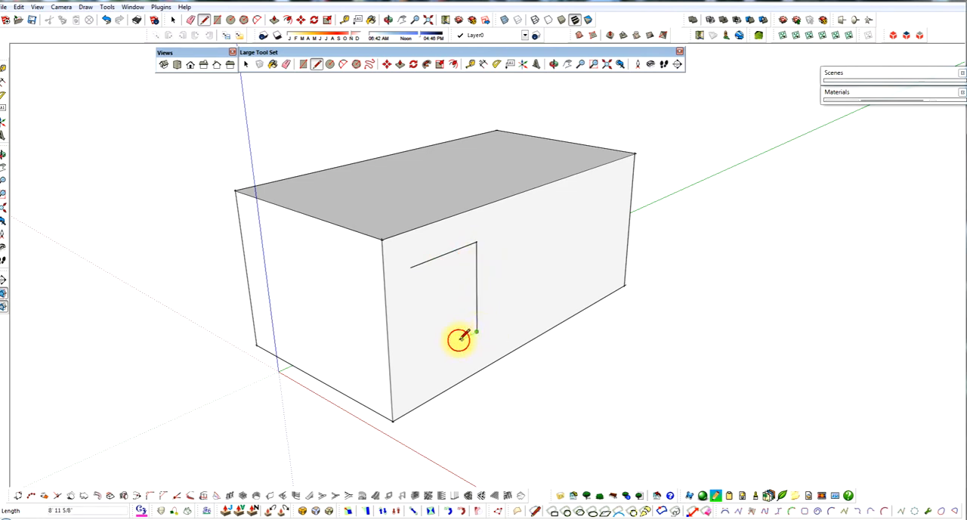
click(415, 362)
key(space)
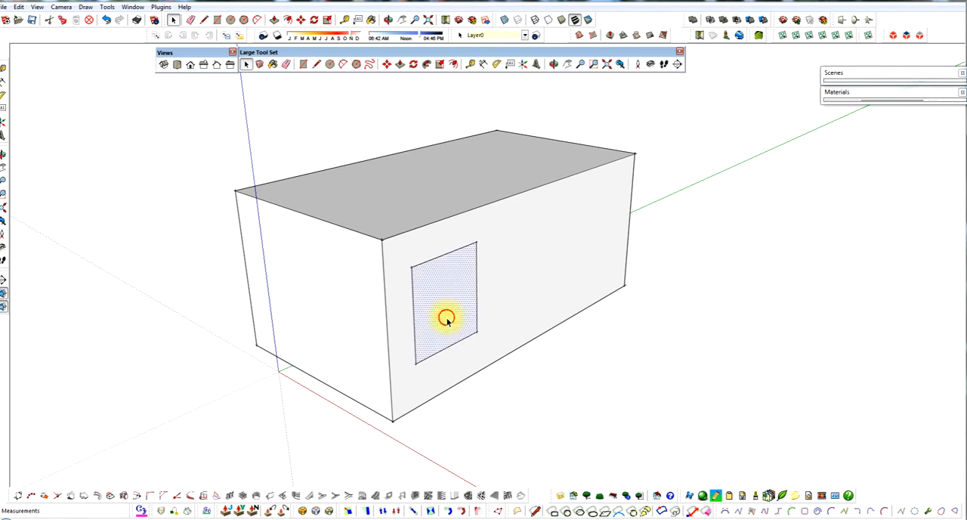
Step: Select the outlined inner face and the surrounding wall face in turn to examine how the lines divide the side
middle_drag(447, 317, 519, 270)
click(485, 282)
click(518, 270)
middle_drag(400, 302, 442, 302)
scroll(436, 297, up, 2)
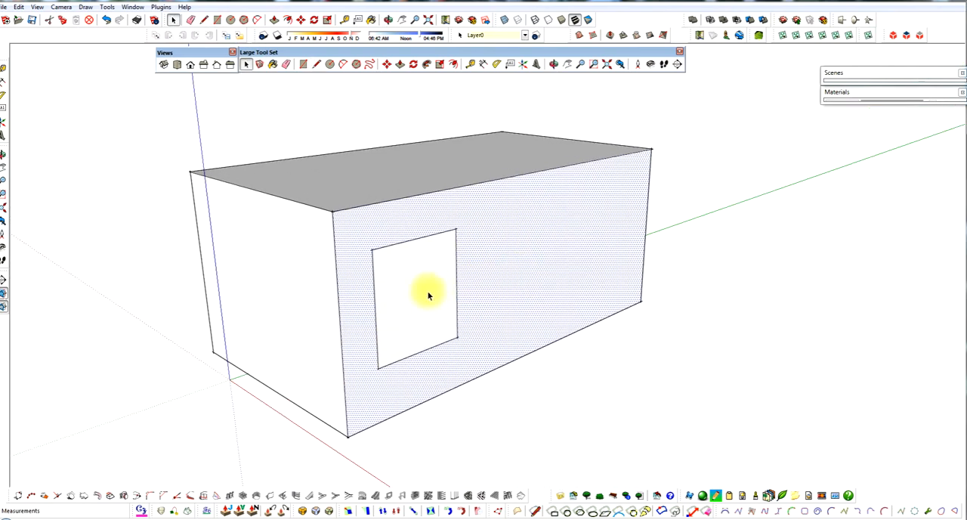
click(432, 291)
click(501, 274)
click(430, 300)
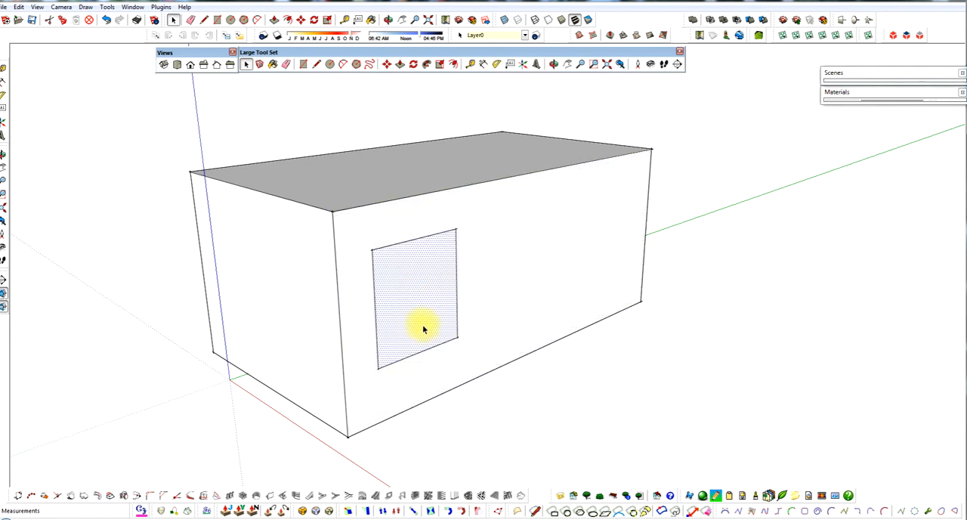
scroll(412, 329, down, 2)
scroll(442, 335, up, 2)
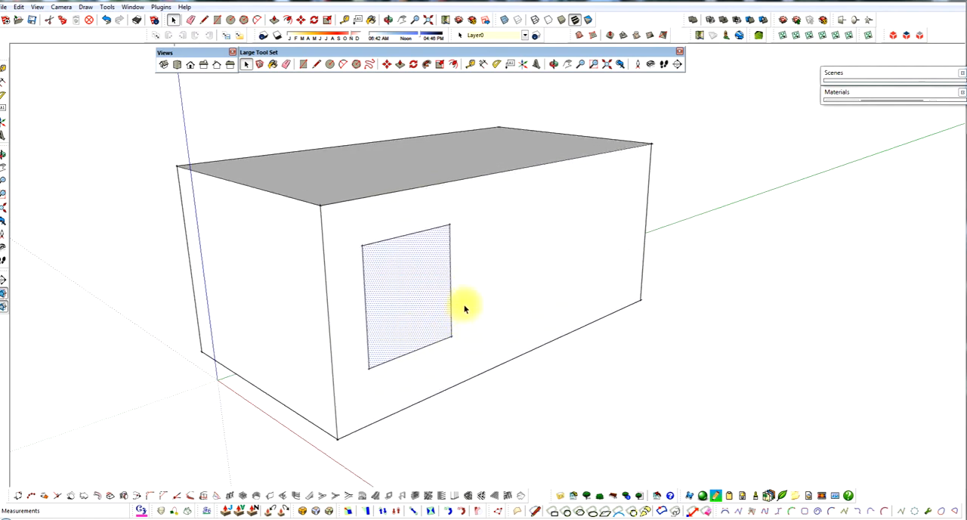
click(556, 379)
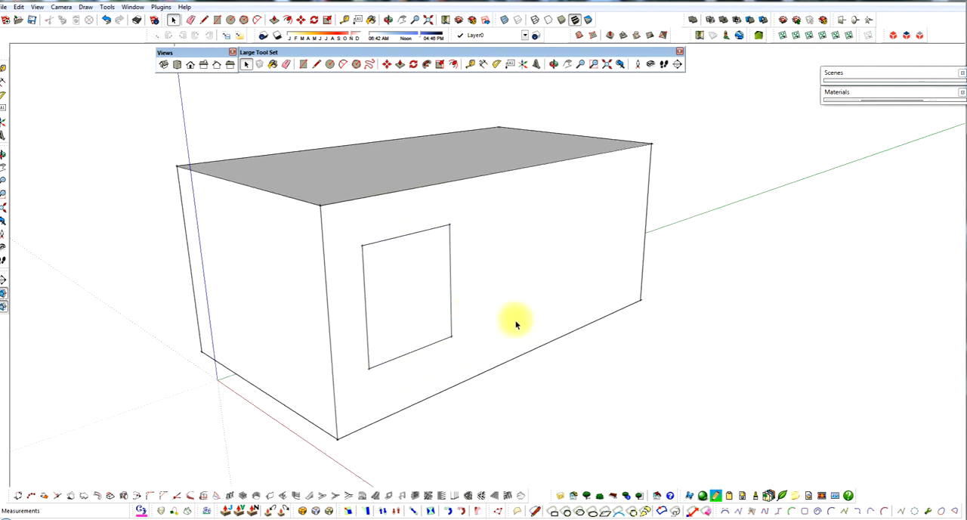
Step: Move the inner outline's vertical edge farthest from the box's front corner outward about 27' along the green axis
scroll(452, 294, up, 1)
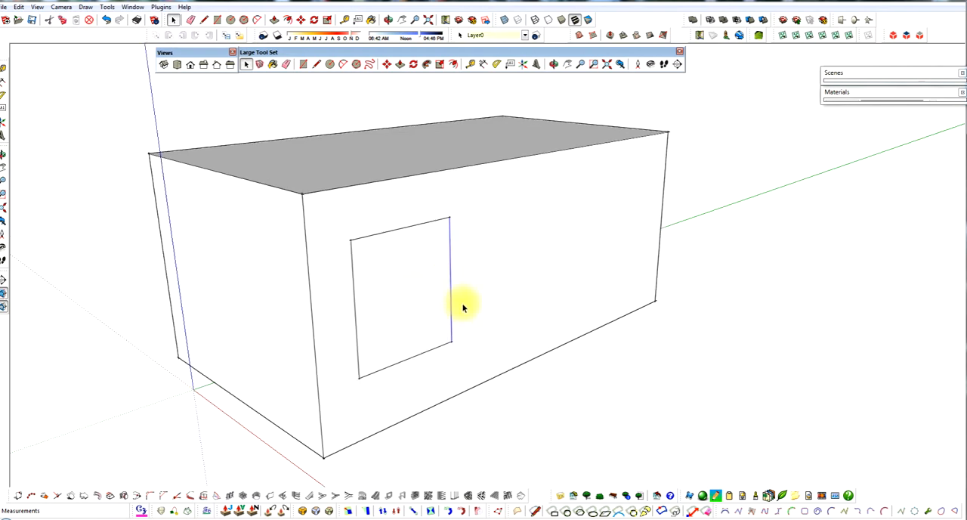
key(m)
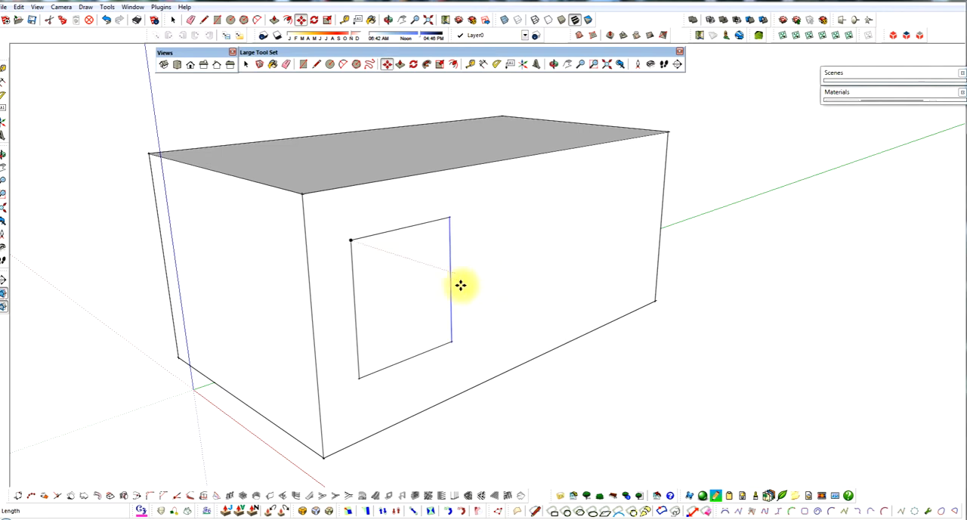
click(451, 284)
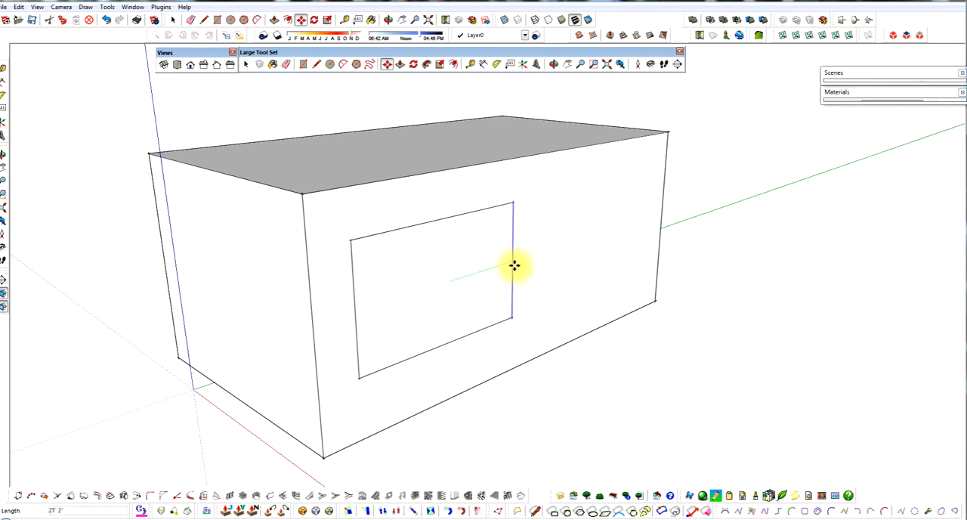
click(513, 266)
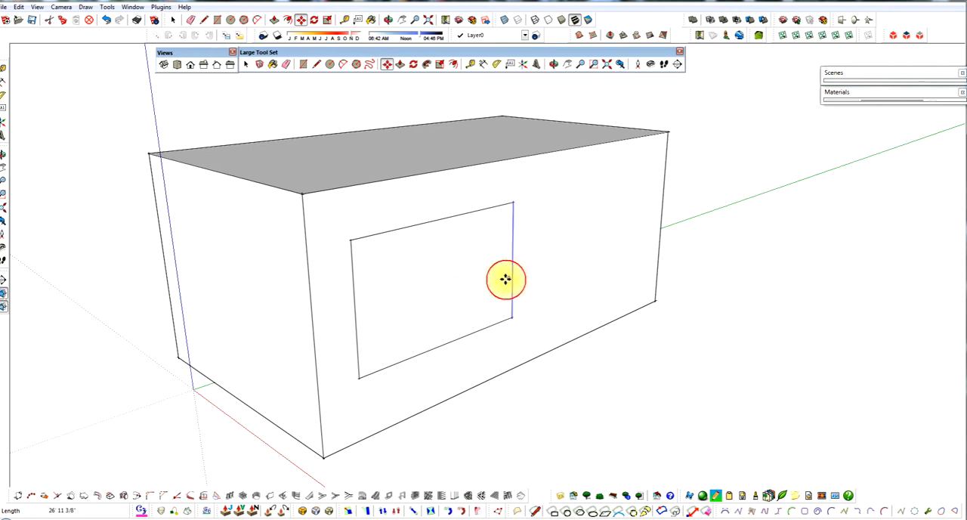
key(space)
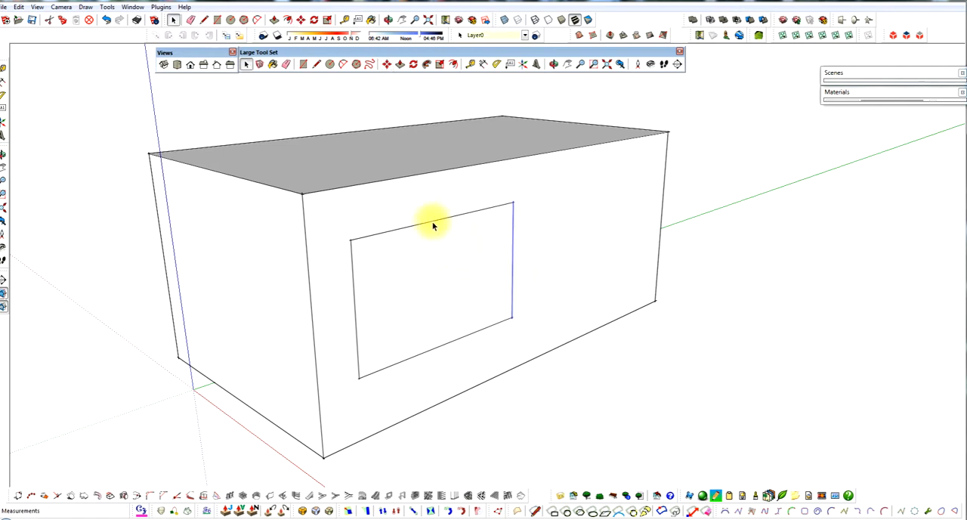
Step: Move the inner outline's top edge up about 5' along the blue axis
click(433, 220)
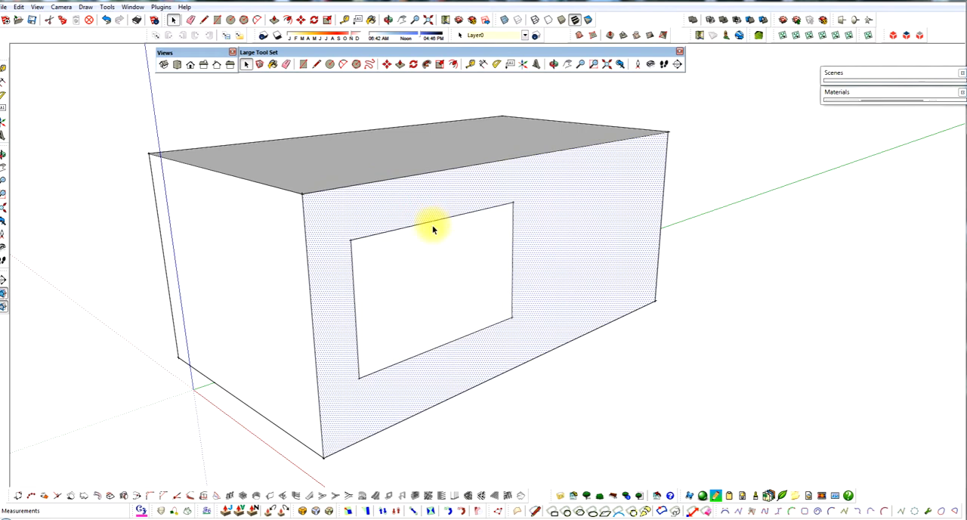
click(433, 223)
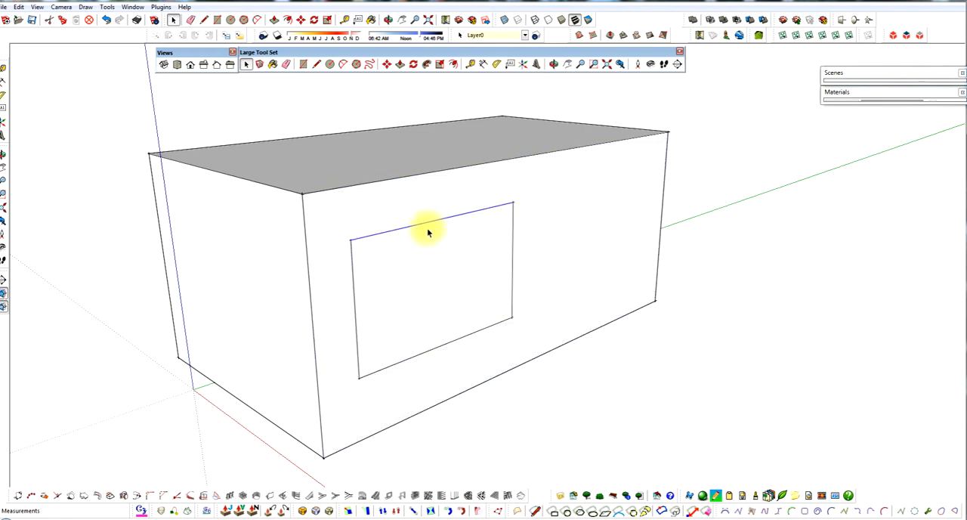
key(m)
click(428, 222)
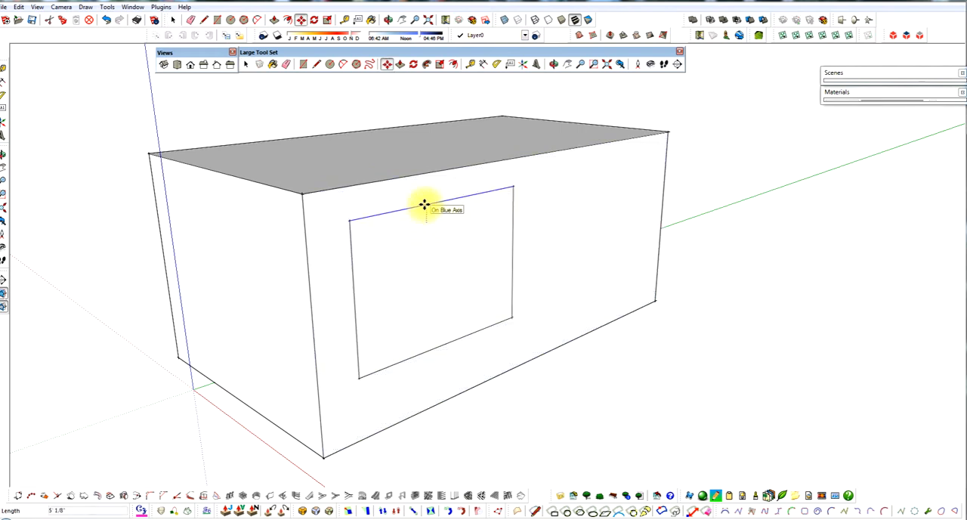
click(425, 205)
key(space)
Step: Select the resized inner face and the surrounding wall face alternately to check that they can be picked separately
click(431, 257)
click(547, 239)
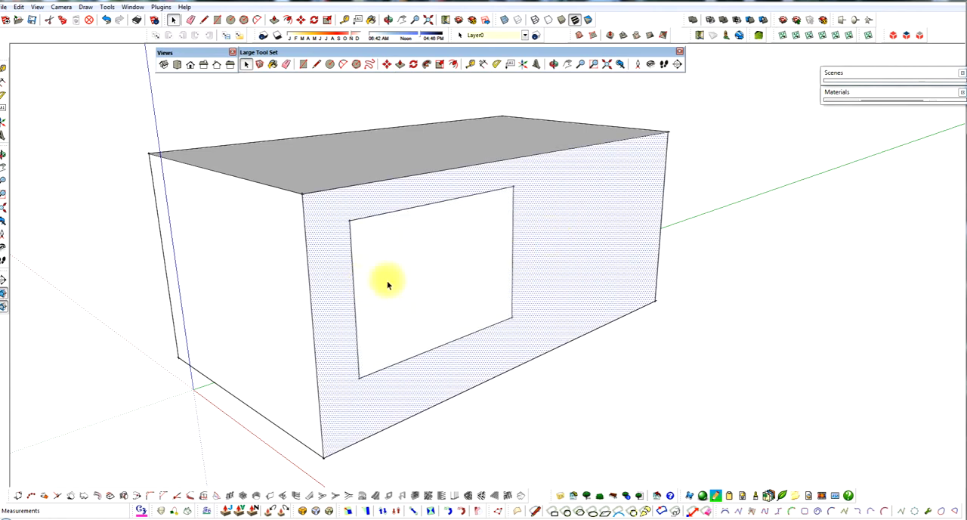
click(387, 285)
scroll(328, 267, down, 2)
key(space)
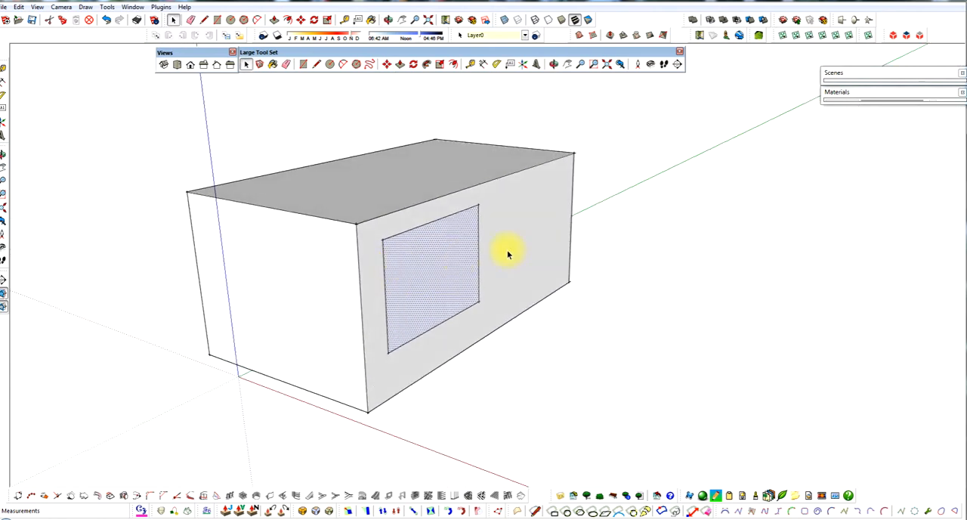
click(506, 253)
click(463, 261)
scroll(480, 255, up, 1)
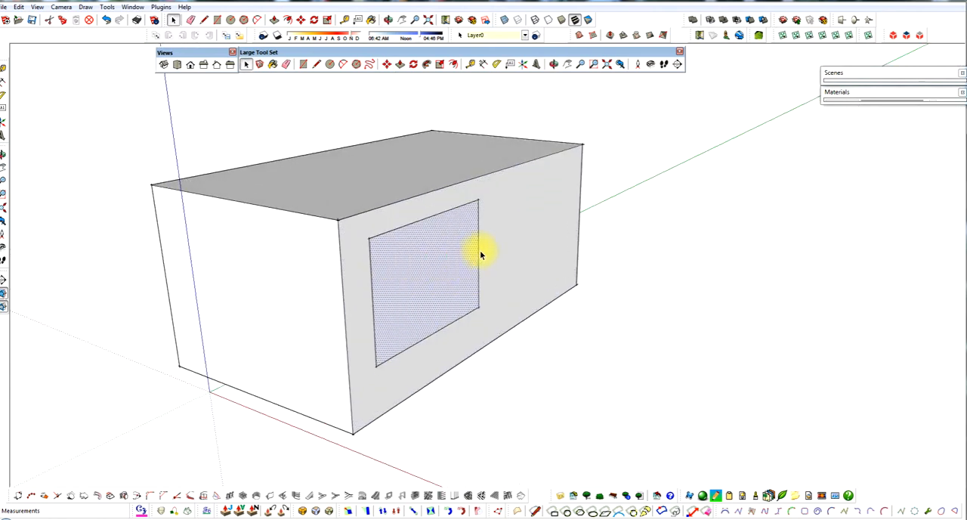
click(517, 251)
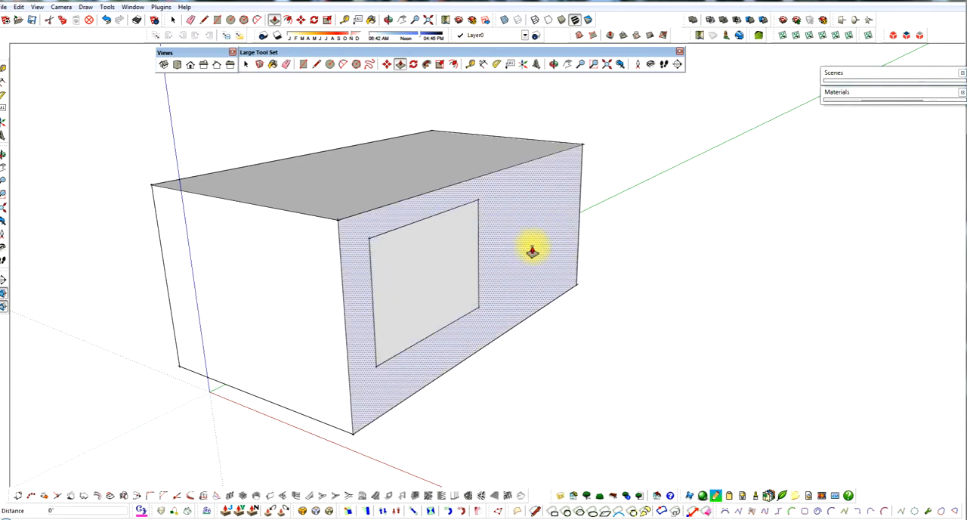
Step: Push/Pull the inner face outward about 56' 6" to form a smaller box projecting from the wall
drag(532, 252, 589, 306)
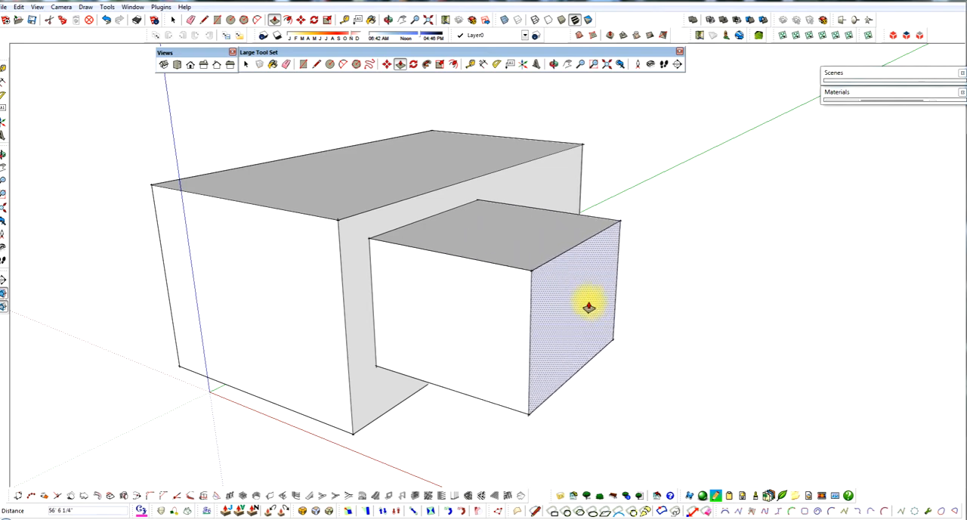
scroll(487, 234, down, 2)
middle_drag(486, 233, 490, 281)
drag(542, 298, 546, 302)
middle_drag(519, 316, 521, 292)
key(space)
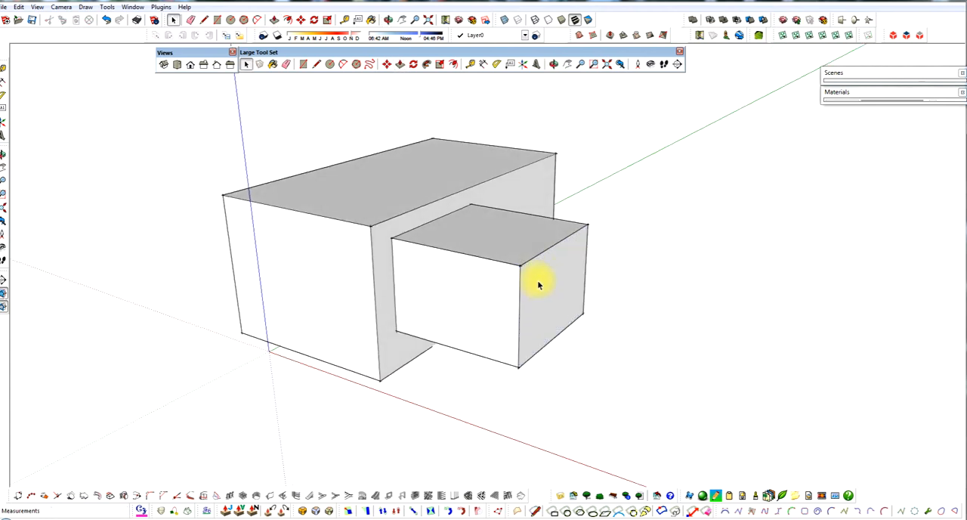
Step: Erase the outer top edge of the projecting box to remove its top and outer end faces
scroll(539, 285, up, 3)
scroll(492, 272, up, 2)
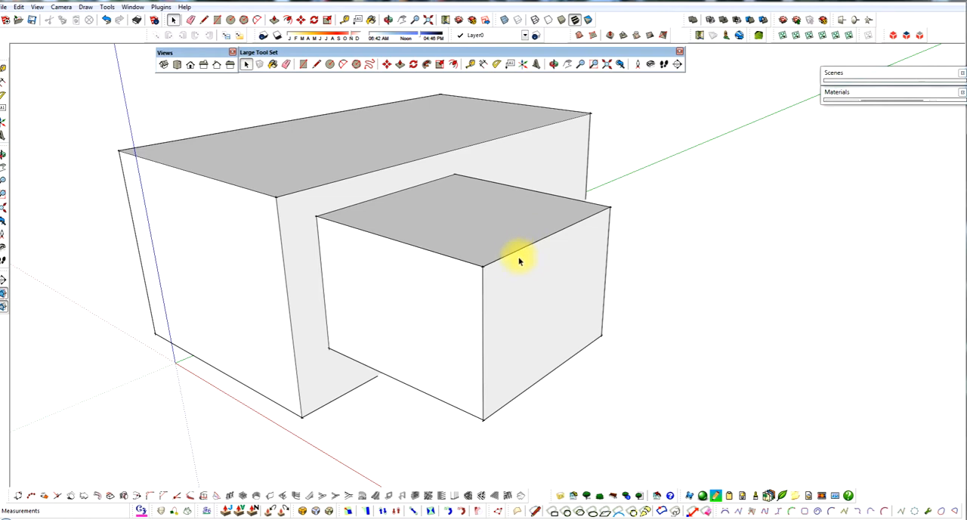
click(464, 243)
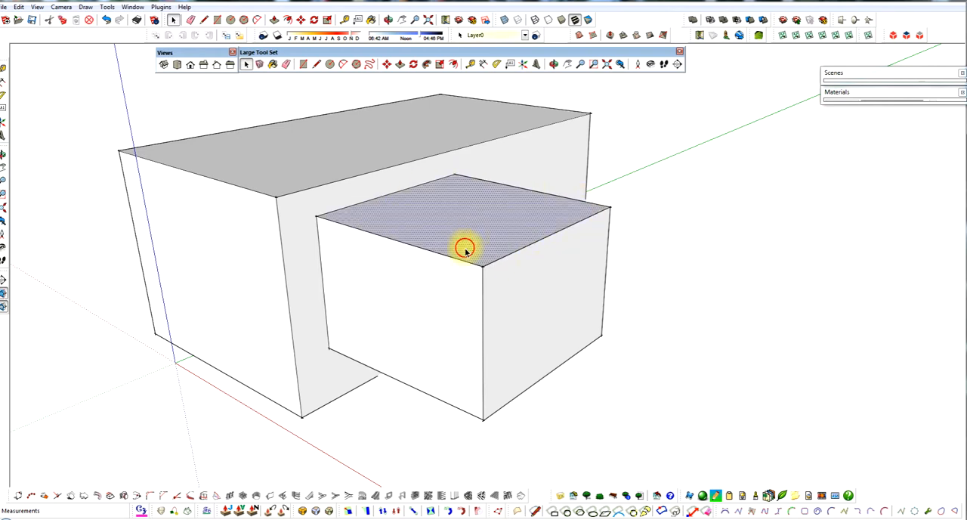
click(520, 252)
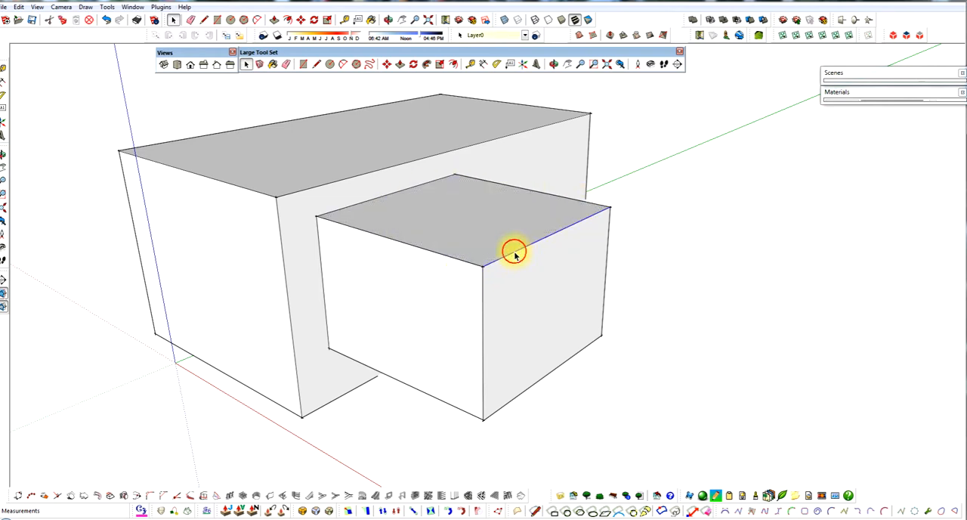
shift+click(423, 185)
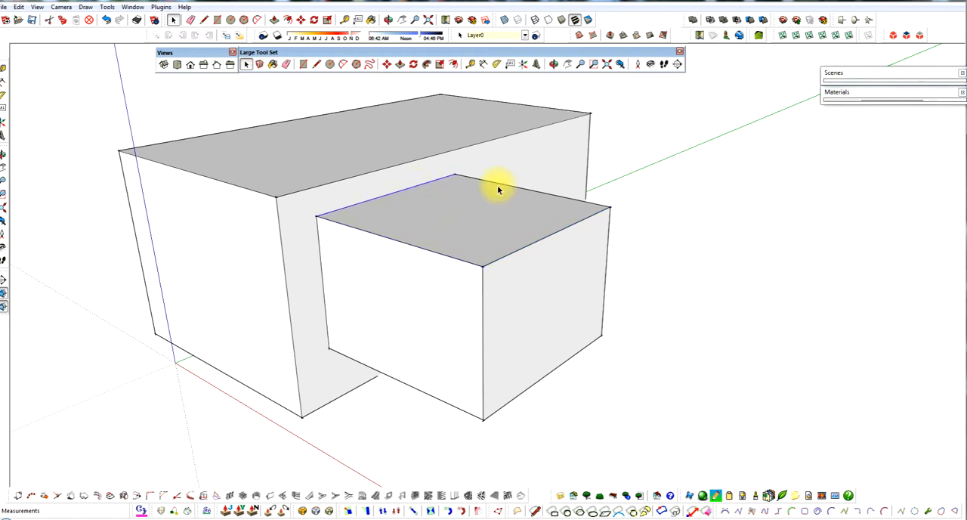
click(544, 243)
Step: Retrace the top edge of the opening in the main wall, corner to corner, to fill the wall behind the small box
middle_drag(542, 282, 427, 293)
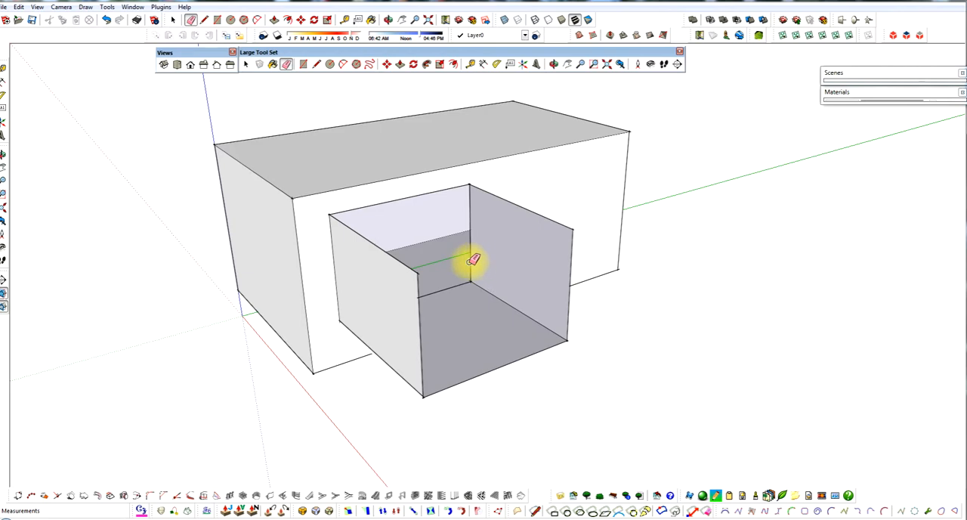
scroll(471, 260, up, 3)
middle_drag(454, 263, 362, 257)
scroll(399, 263, down, 3)
key(space)
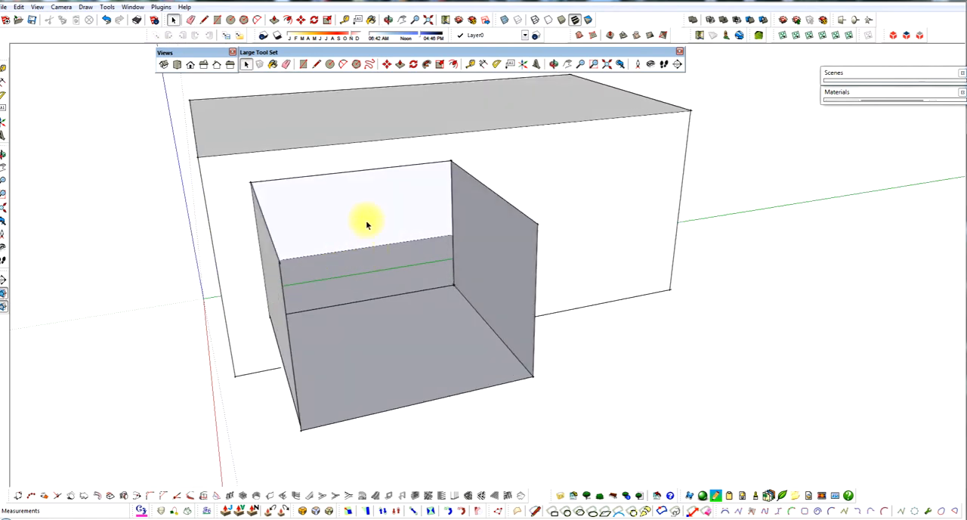
mouse_move(359, 197)
middle_down()
mouse_move(498, 175)
mouse_move(400, 201)
mouse_move(452, 198)
mouse_move(433, 201)
middle_up()
key(l)
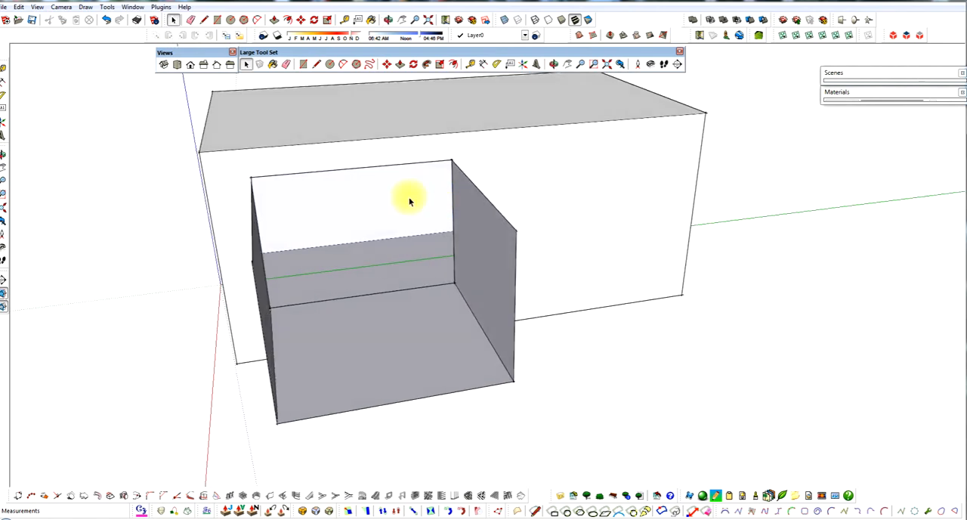
click(251, 179)
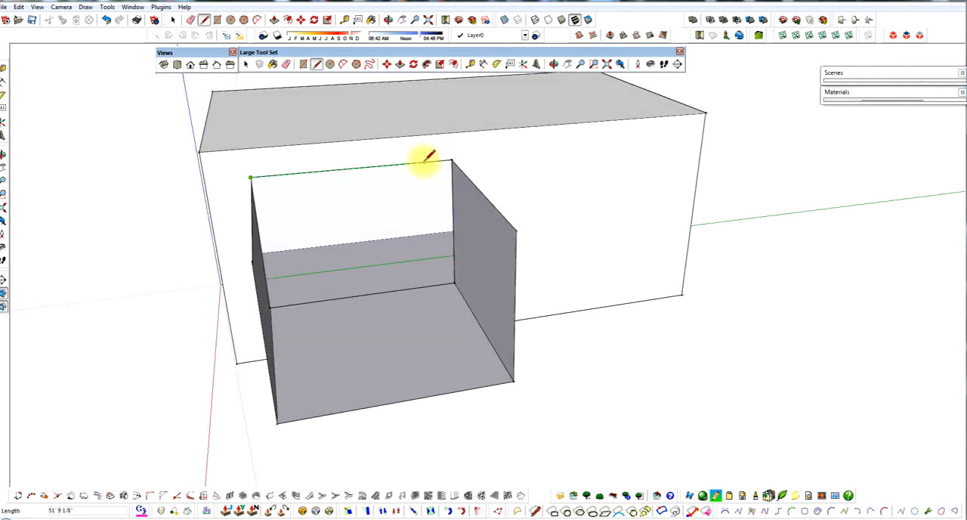
click(454, 158)
key(space)
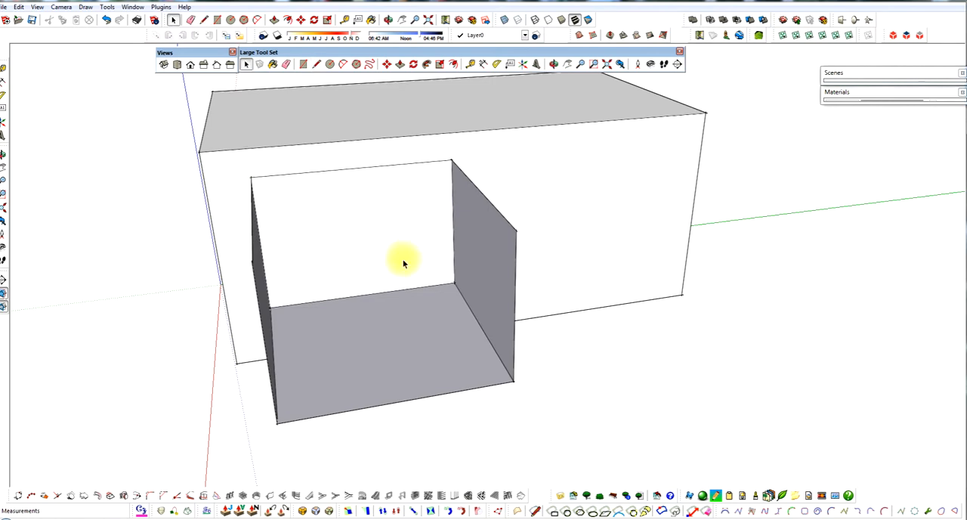
Step: Delete the opening's top edge on the main wall and redraw it between the inner top corners of the side walls
middle_drag(402, 259, 425, 219)
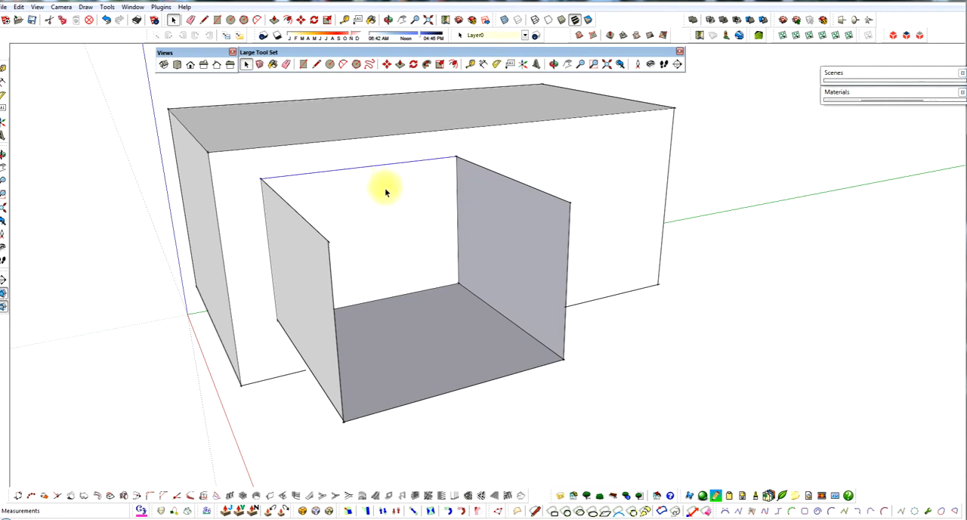
key(Delete)
middle_drag(378, 217, 443, 218)
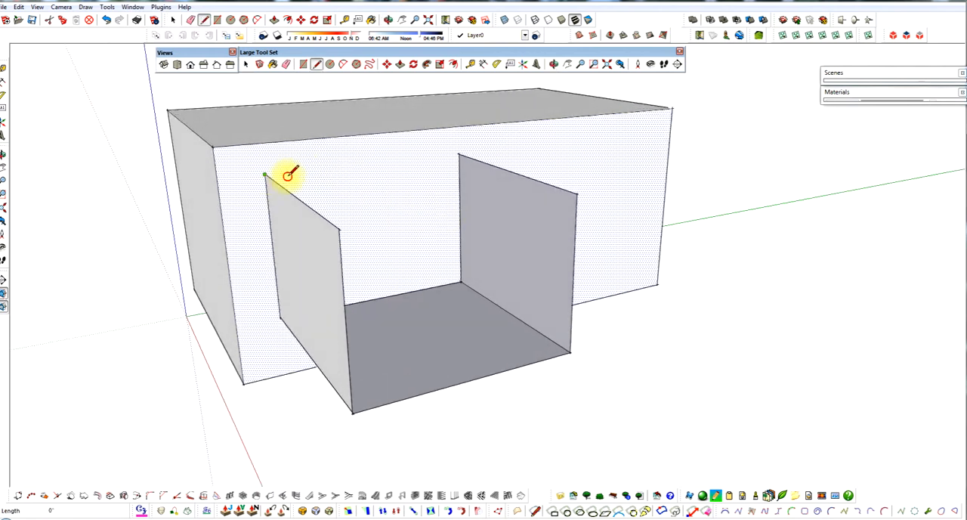
click(459, 155)
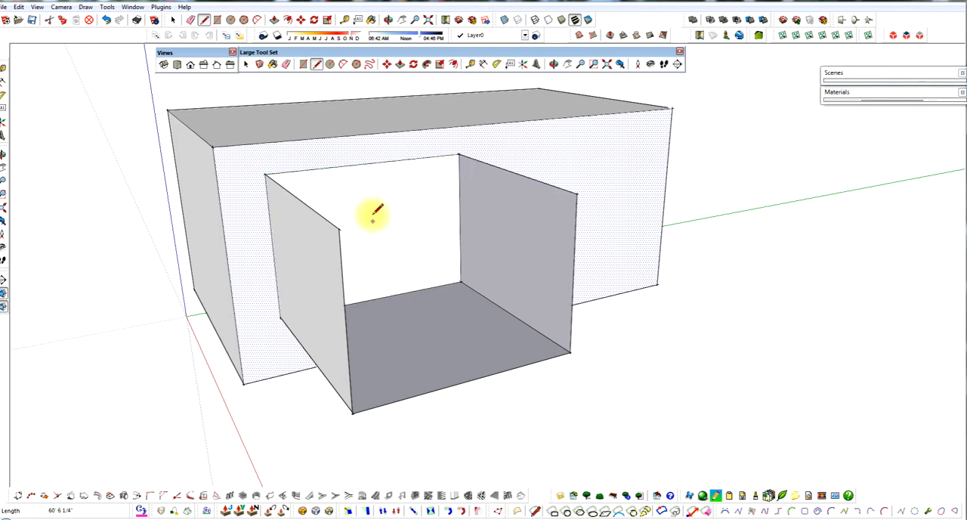
Step: Draw the outer top edge between the two side walls to close the small box, and undo it
click(340, 226)
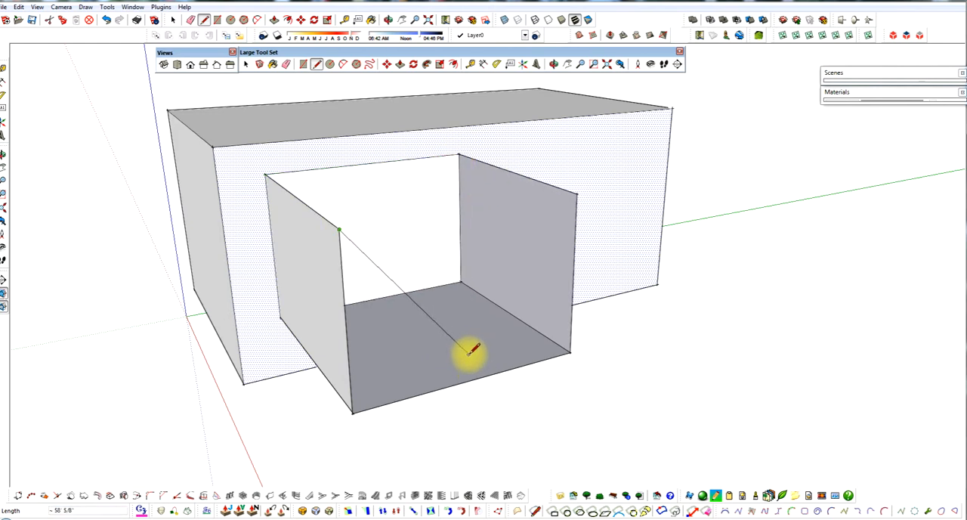
click(578, 192)
middle_drag(486, 244, 394, 193)
key(space)
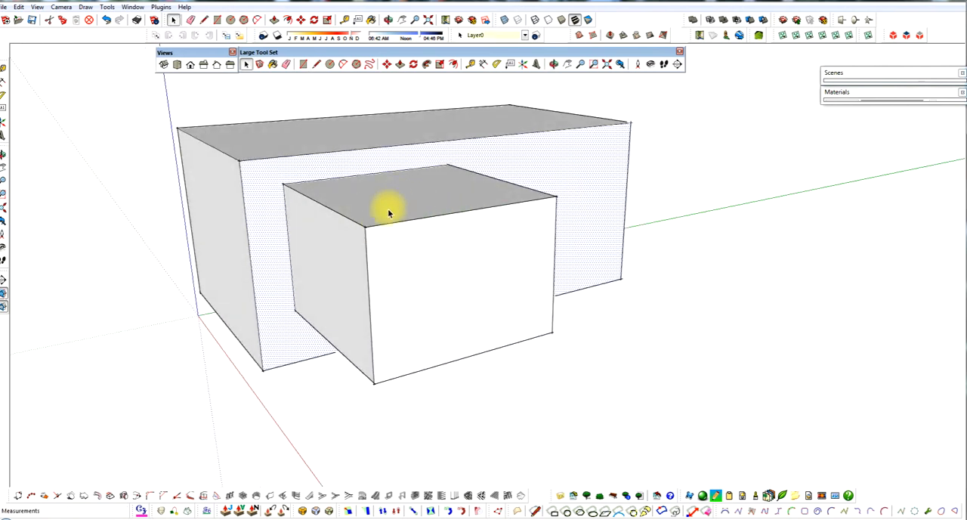
scroll(418, 198, up, 1)
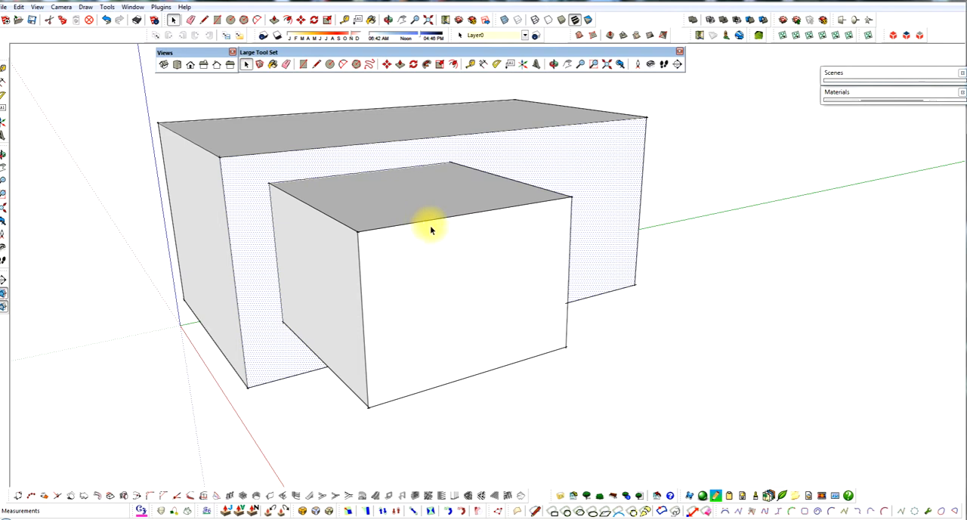
key(ctrl+z)
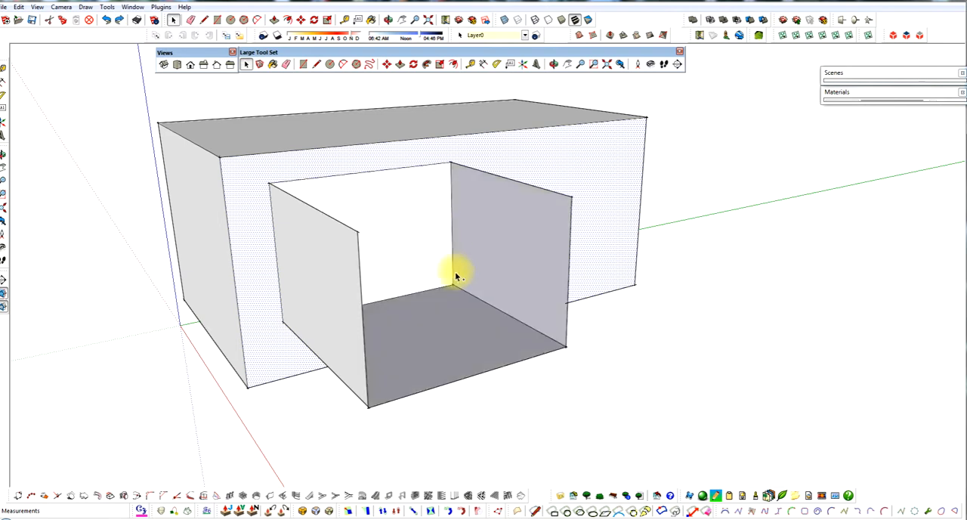
Step: Erase the outer bottom edge of the small box to remove its floor face
middle_drag(463, 332, 458, 296)
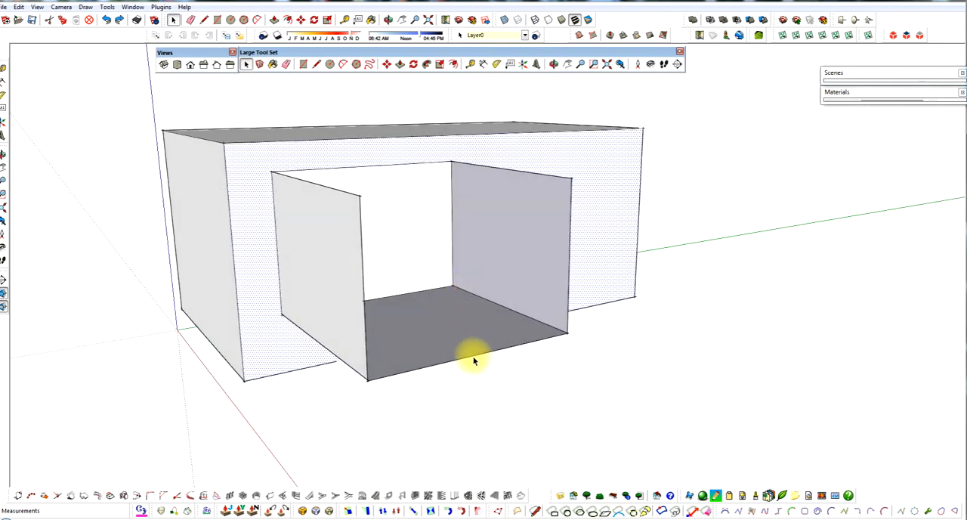
key(e)
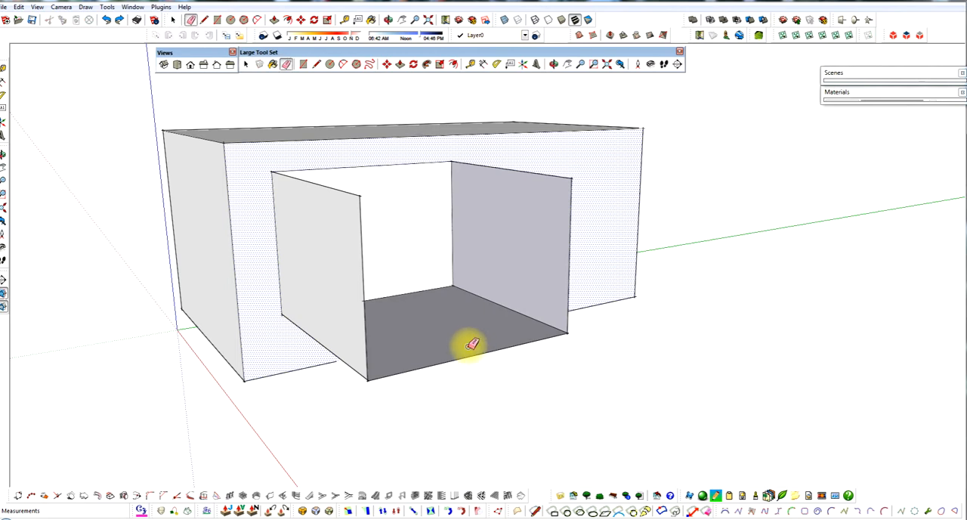
drag(469, 347, 471, 361)
mouse_move(469, 356)
middle_down()
mouse_move(430, 380)
mouse_move(485, 363)
middle_up()
click(386, 302)
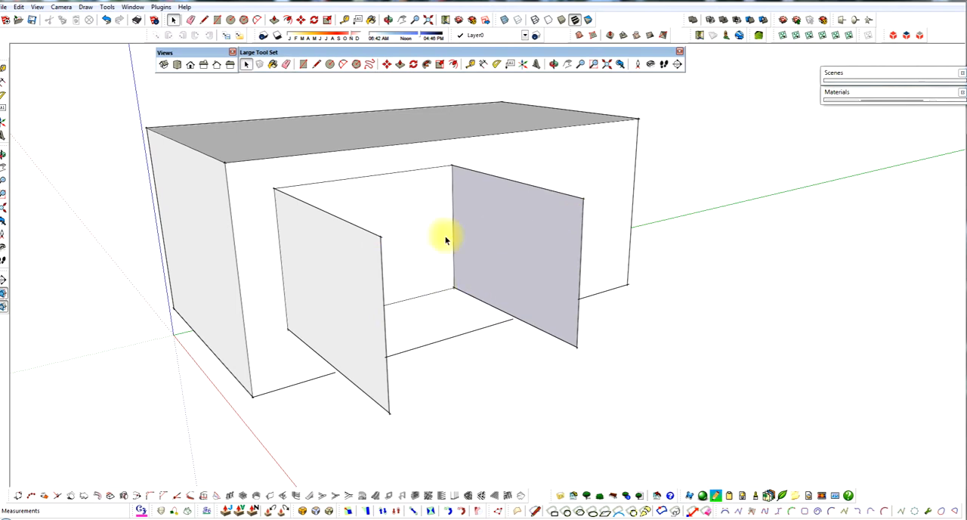
middle_drag(524, 243, 521, 257)
middle_drag(523, 356, 499, 338)
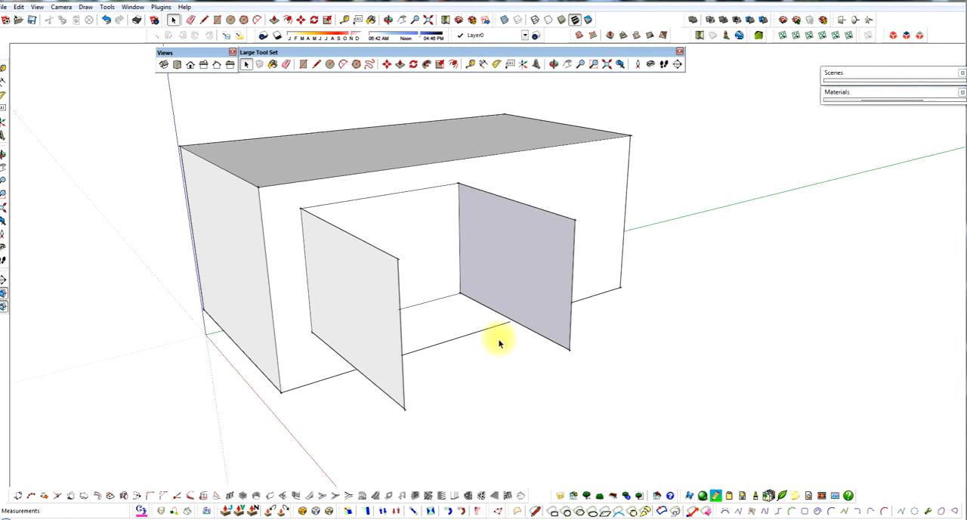
Step: Draw the outer top and outer bottom edges between the side walls' corners to rebuild the small box's missing faces
key(l)
click(397, 259)
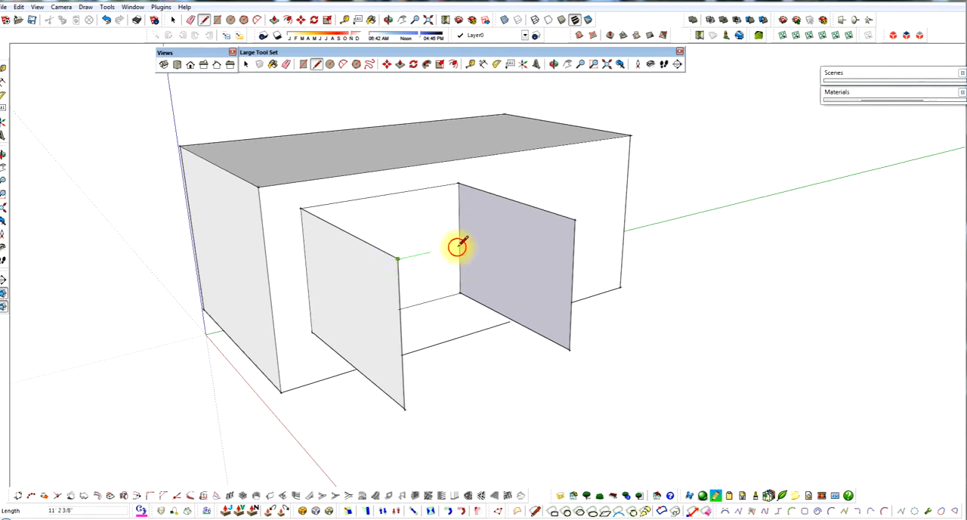
click(575, 220)
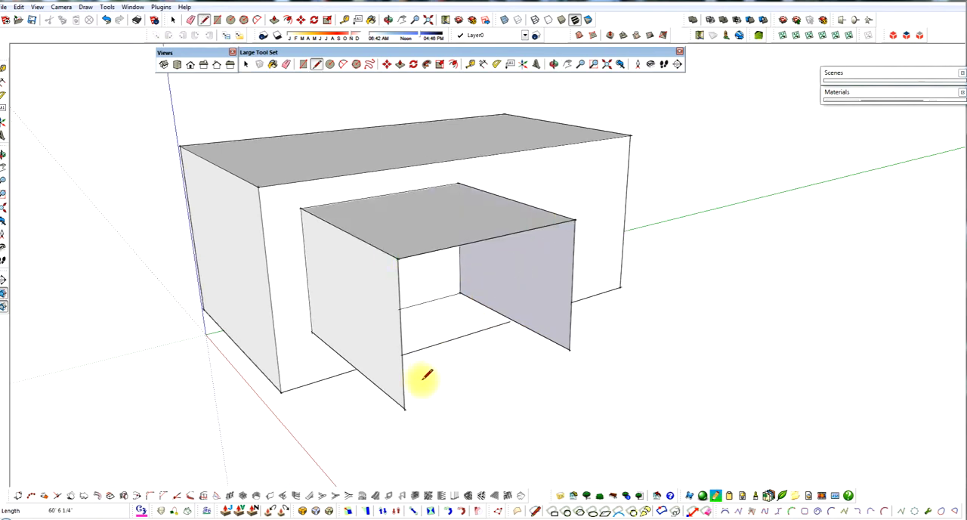
click(405, 403)
click(569, 349)
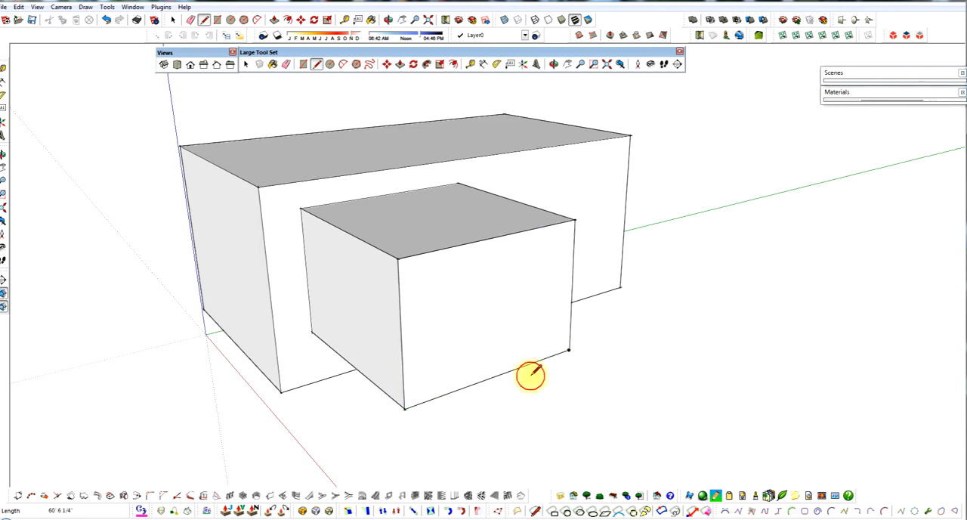
mouse_move(529, 380)
middle_down()
mouse_move(534, 338)
mouse_move(582, 237)
mouse_move(566, 382)
middle_up()
key(space)
middle_drag(464, 318, 470, 342)
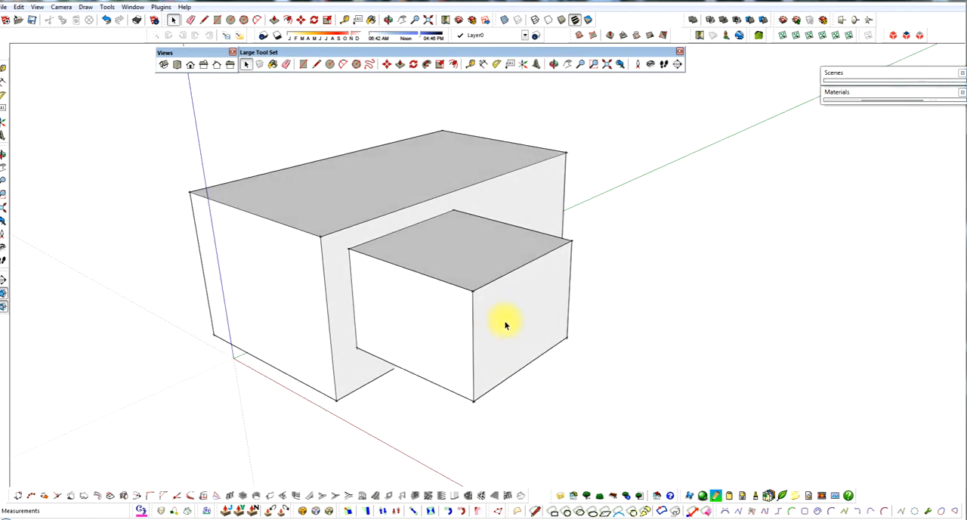
scroll(506, 325, up, 1)
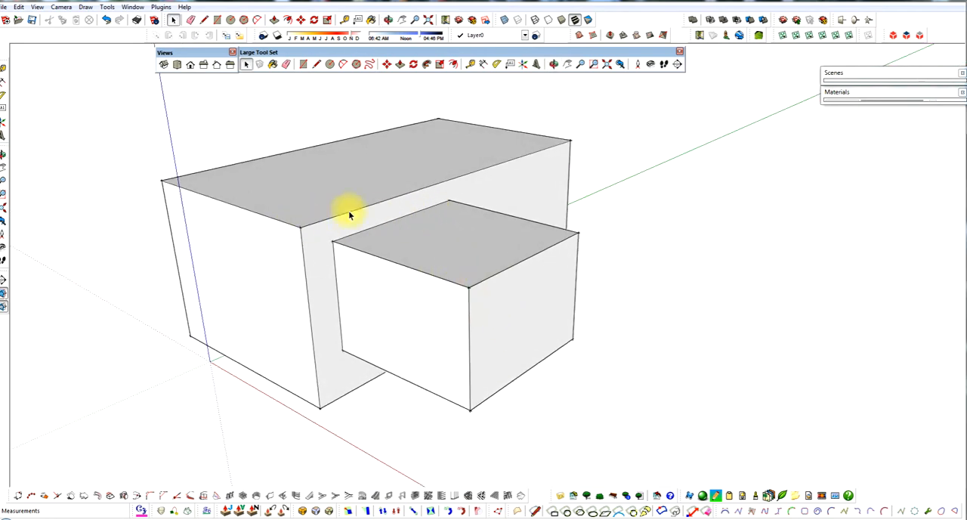
Step: Move the small box's outer end face, and move its adjacent side face, to resize the box
click(539, 312)
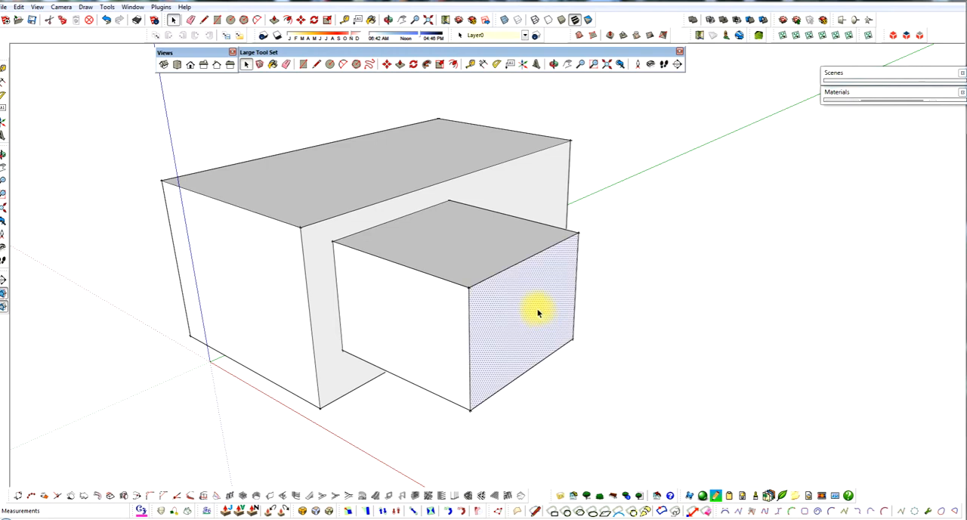
mouse_move(523, 310)
mouse_down()
mouse_move(566, 334)
mouse_move(587, 330)
mouse_move(479, 287)
mouse_move(469, 294)
mouse_move(521, 310)
mouse_up()
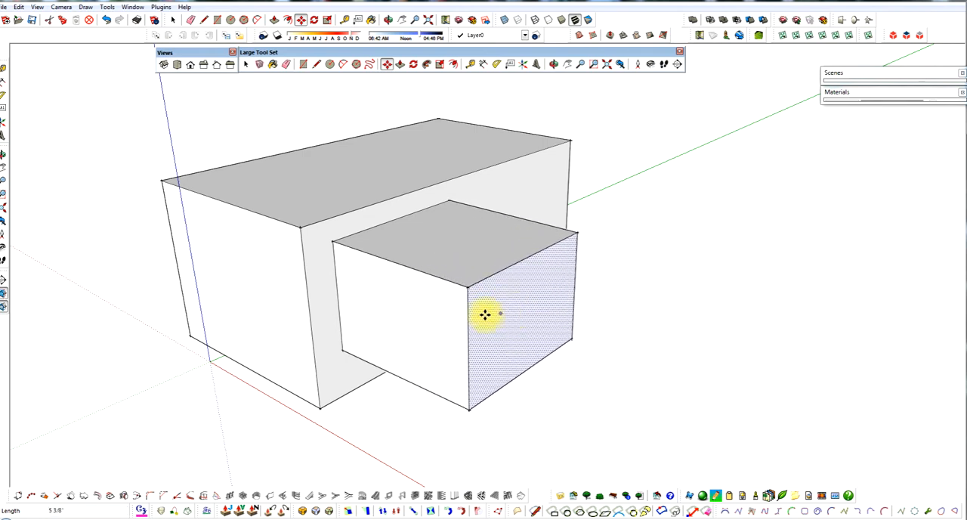
key(space)
click(447, 322)
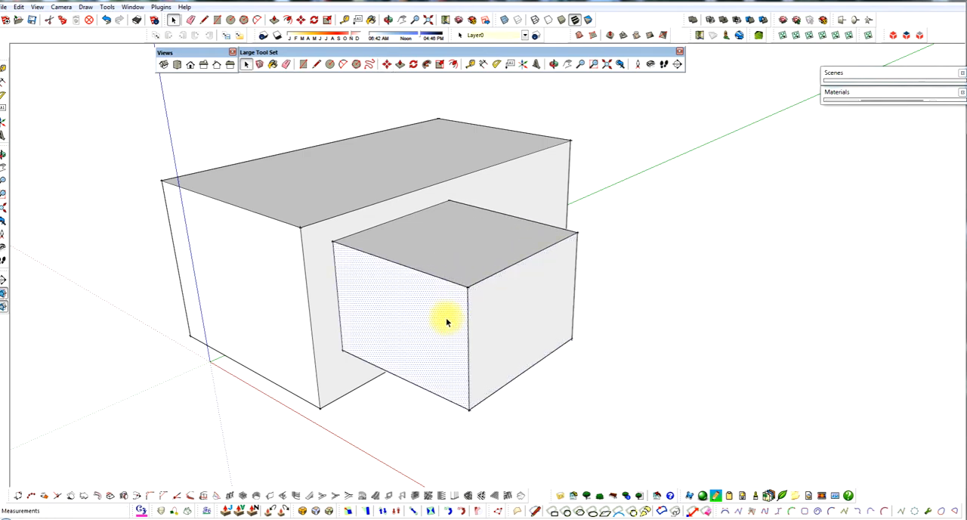
key(m)
drag(447, 323, 517, 346)
click(496, 337)
key(space)
middle_drag(535, 300, 526, 278)
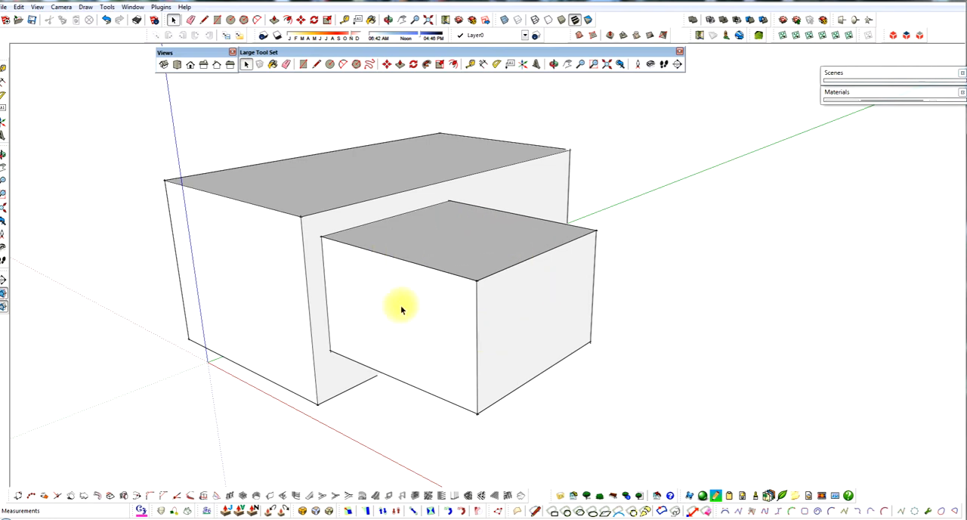
Step: Erase the three edges meeting at the small box's outer top corner, undo the erasure, and erase them again
click(480, 278)
mouse_move(479, 283)
middle_down()
mouse_move(445, 312)
mouse_move(445, 340)
mouse_move(454, 331)
middle_up()
scroll(459, 318, up, 2)
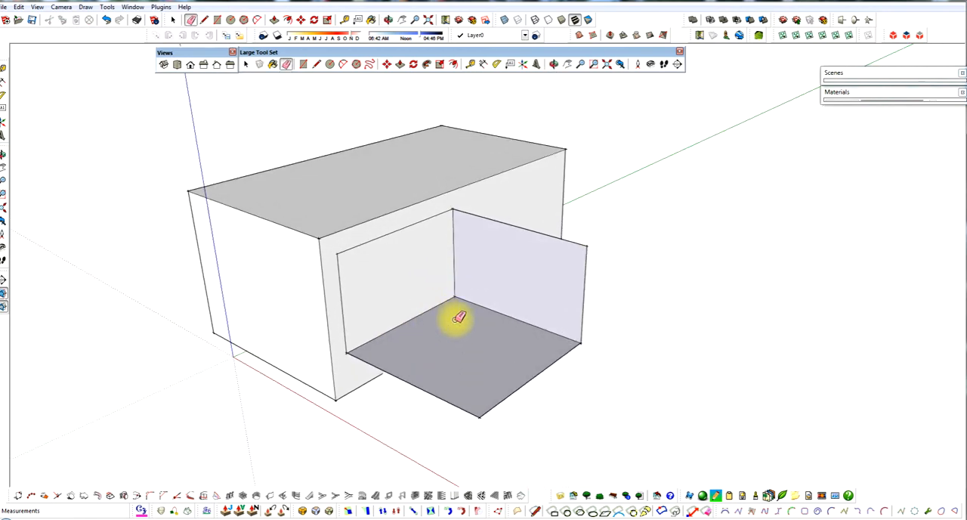
key(ctrl+z)
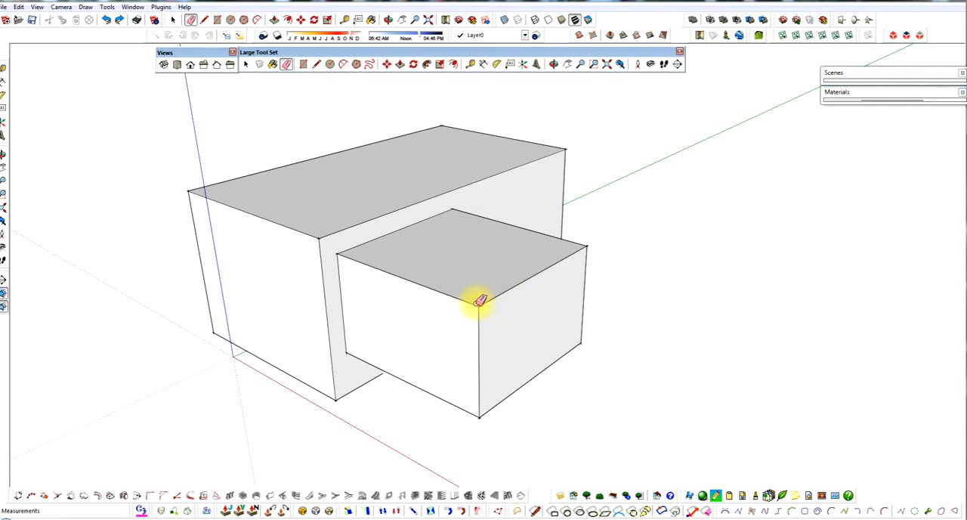
click(480, 302)
mouse_move(525, 340)
middle_down()
mouse_move(486, 315)
mouse_move(543, 311)
mouse_move(504, 323)
middle_up()
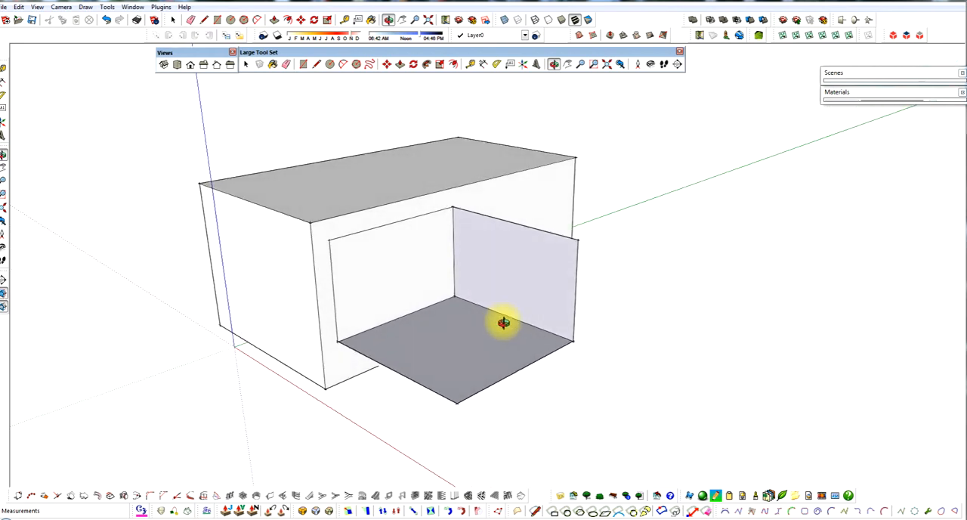
Step: Draw three diagonal lines joining the remaining inner top corner to the floor's other corners to form sloped triangular faces
click(454, 208)
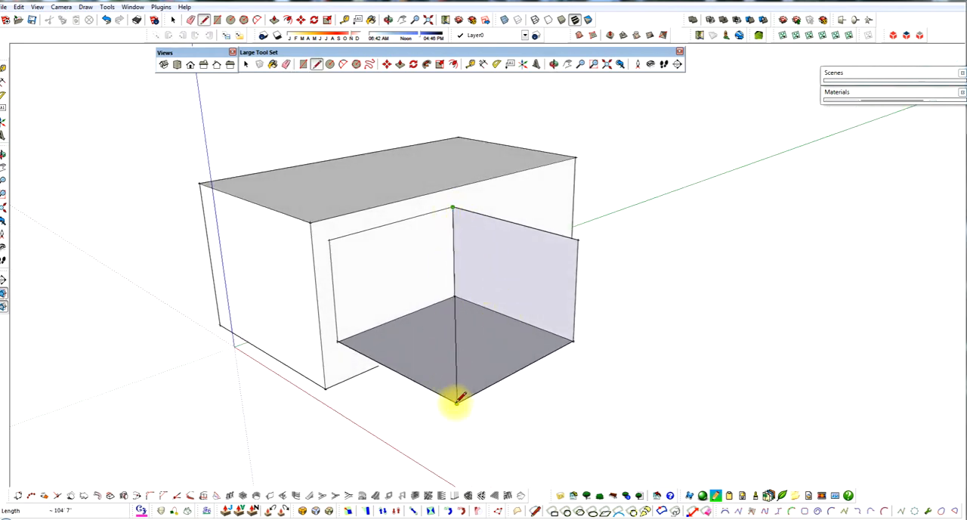
middle_drag(451, 380, 493, 352)
click(495, 392)
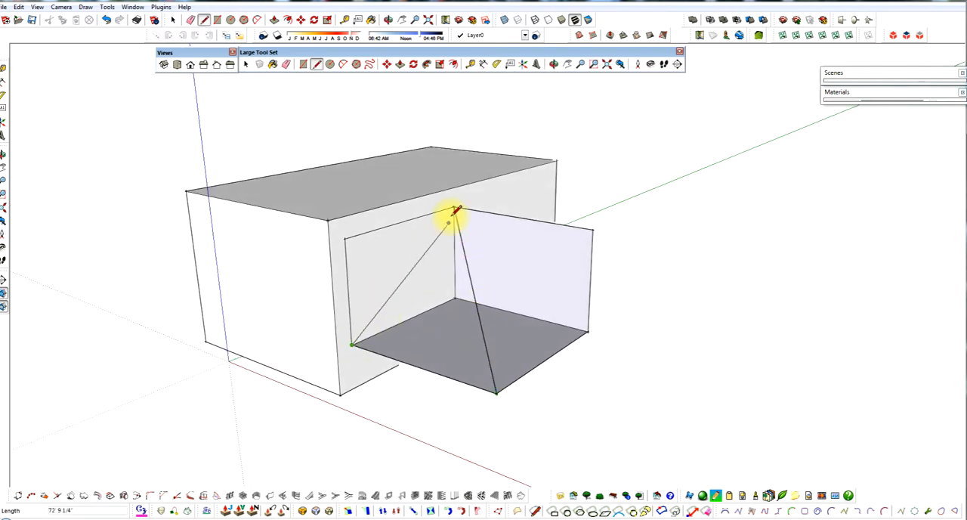
click(455, 205)
middle_drag(501, 277, 454, 202)
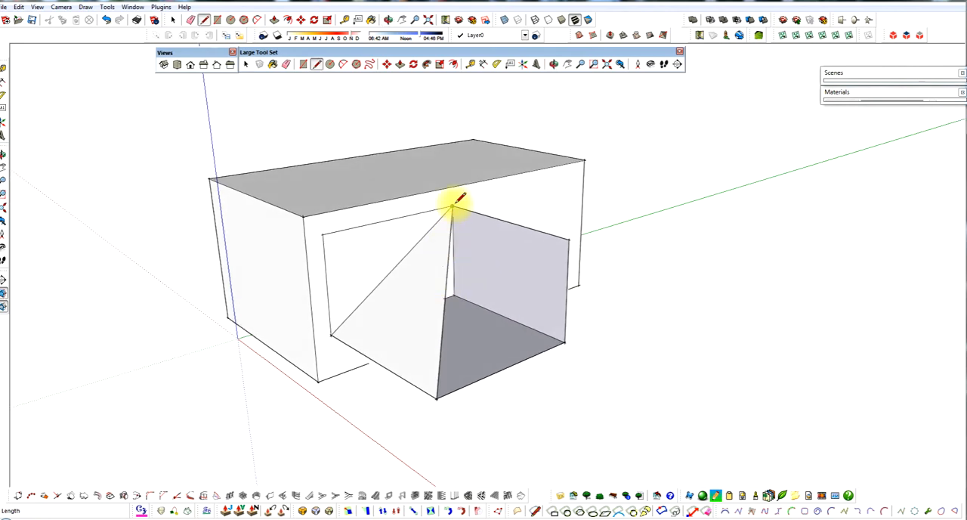
click(454, 206)
click(566, 343)
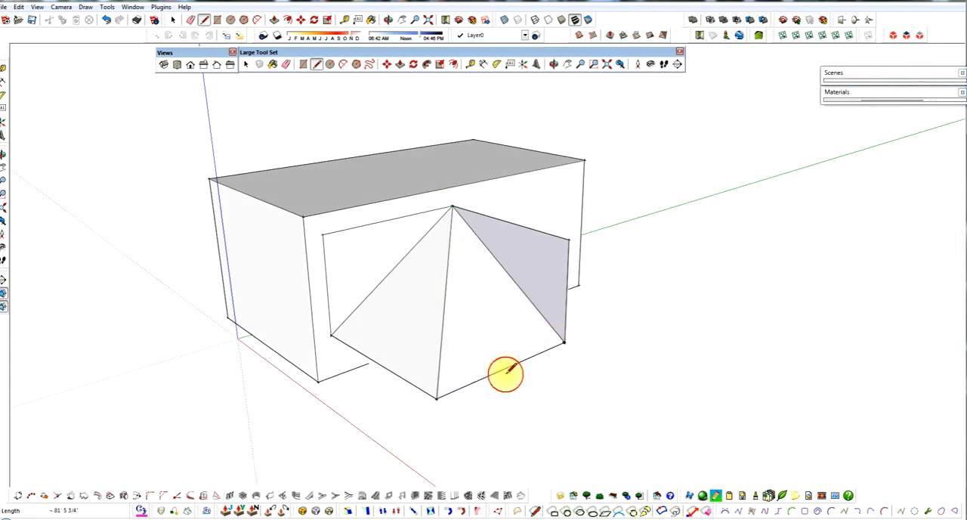
middle_drag(505, 376, 551, 332)
middle_drag(484, 277, 436, 300)
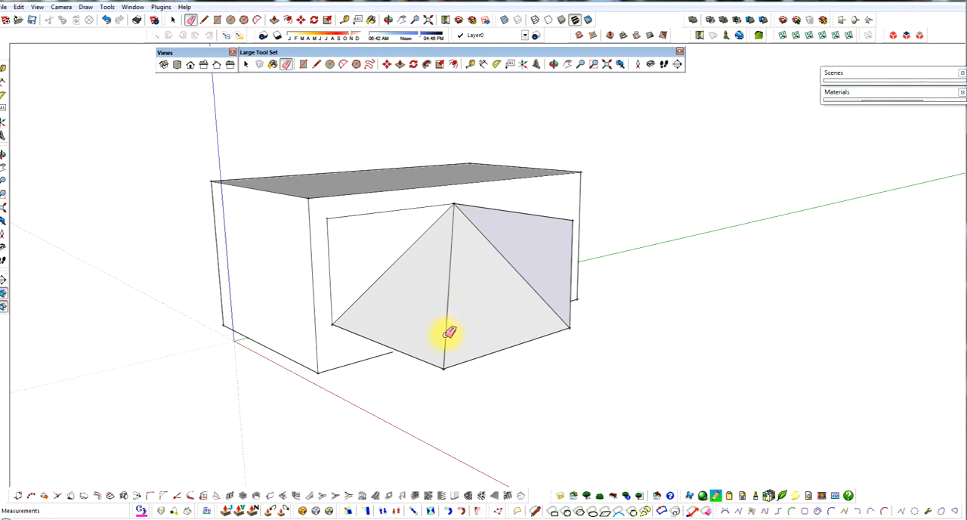
Step: Erase the three diagonal lines to remove the sloped faces and leave only the floor and one side wall
click(450, 333)
middle_drag(459, 335, 422, 250)
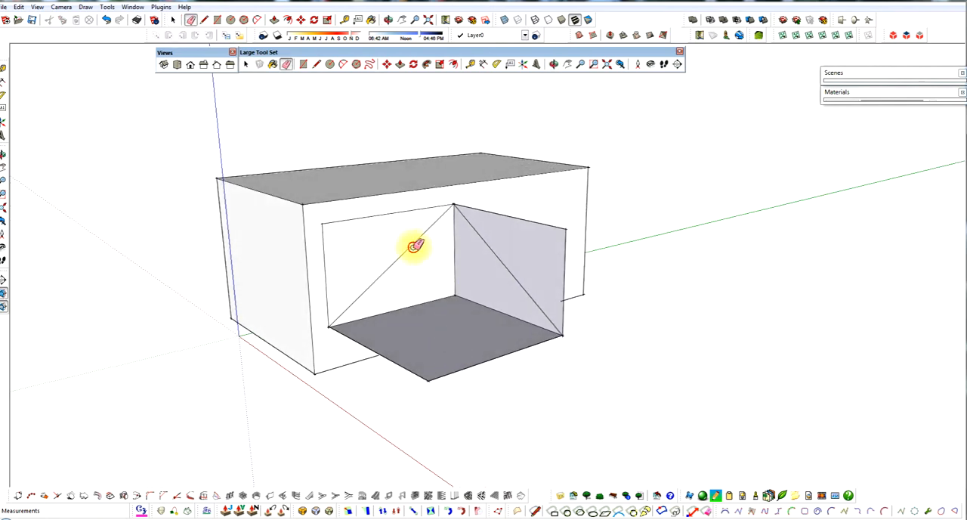
click(415, 242)
click(493, 247)
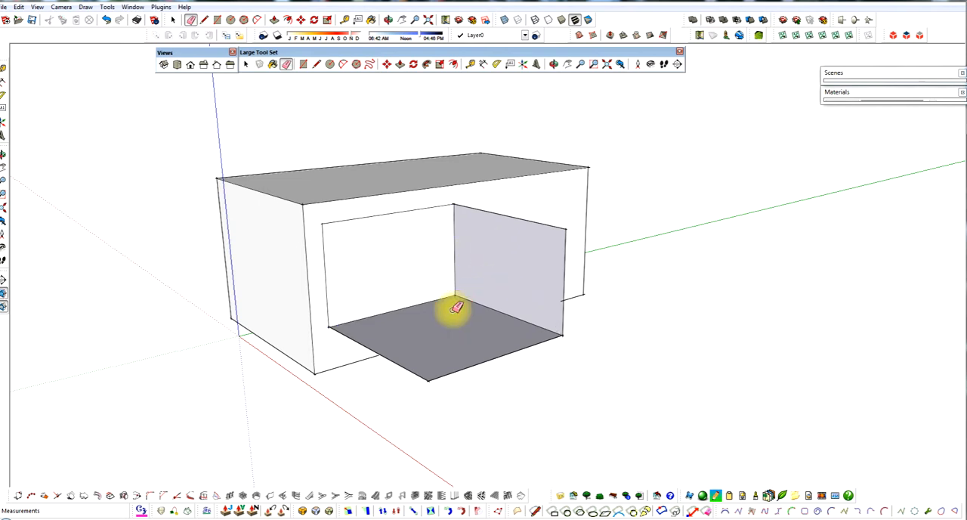
Step: Draw three lines joining the two remaining top corners and the floor's outer corner to close the small box with a sloped triangular face
middle_drag(453, 307, 460, 309)
key(l)
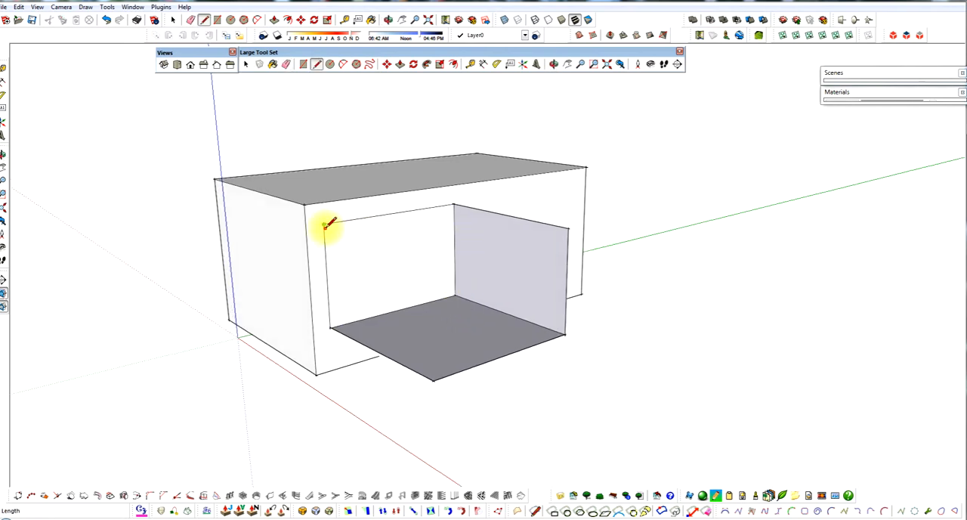
click(325, 226)
click(434, 377)
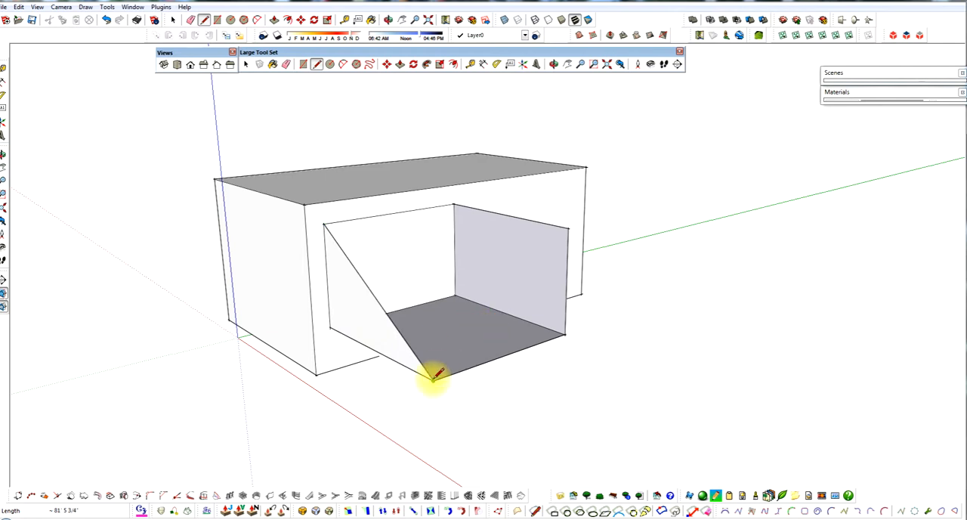
click(569, 228)
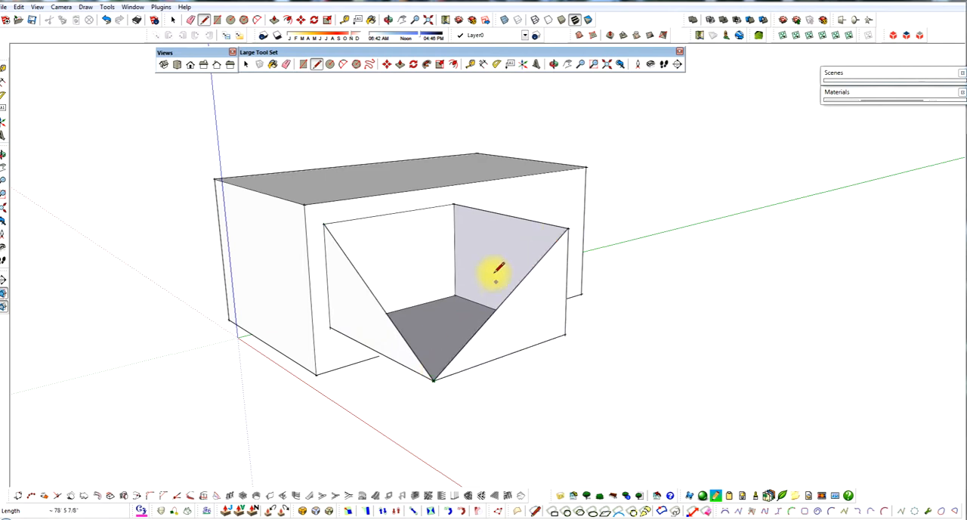
click(325, 225)
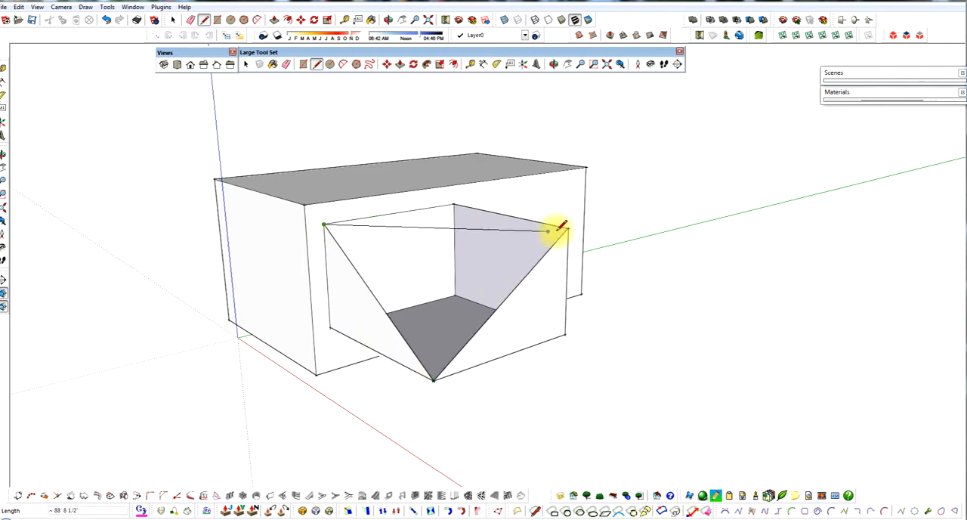
click(568, 229)
key(o)
drag(488, 276, 568, 278)
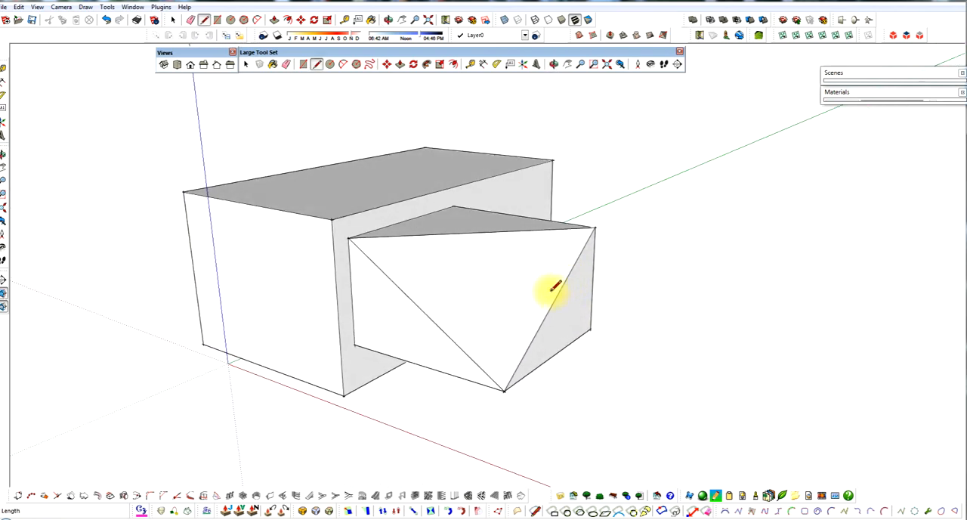
Step: Move the small box's outer top corner about 36' inward along its top edge, skewing the adjoining faces
key(space)
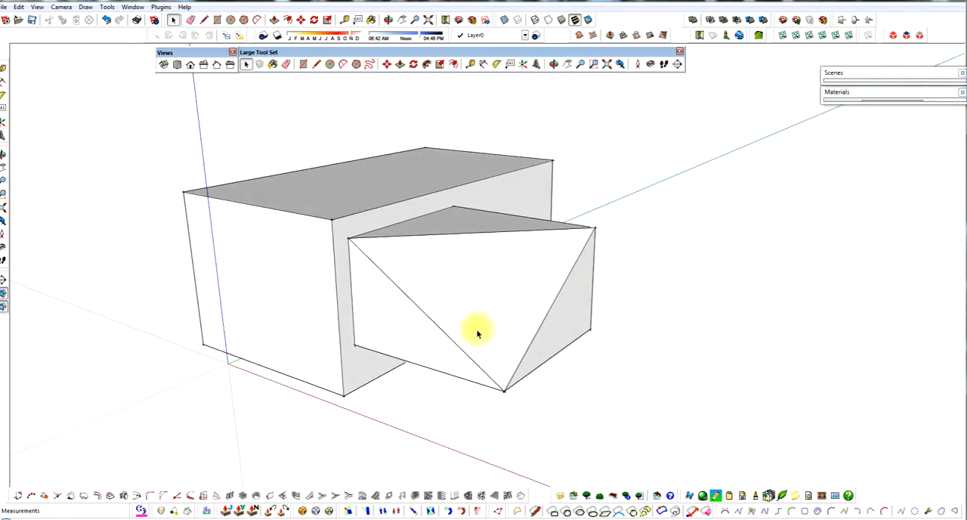
middle_drag(488, 322, 495, 311)
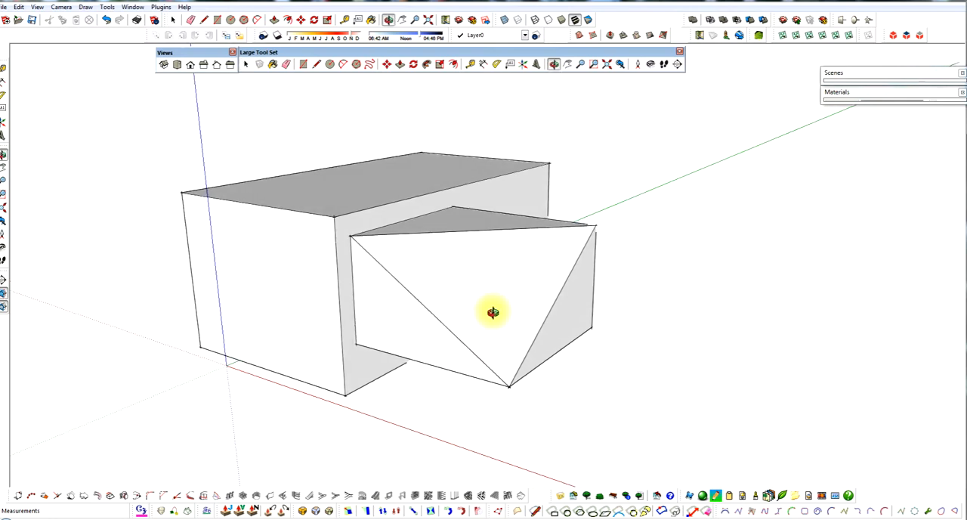
middle_drag(579, 296, 546, 301)
key(space)
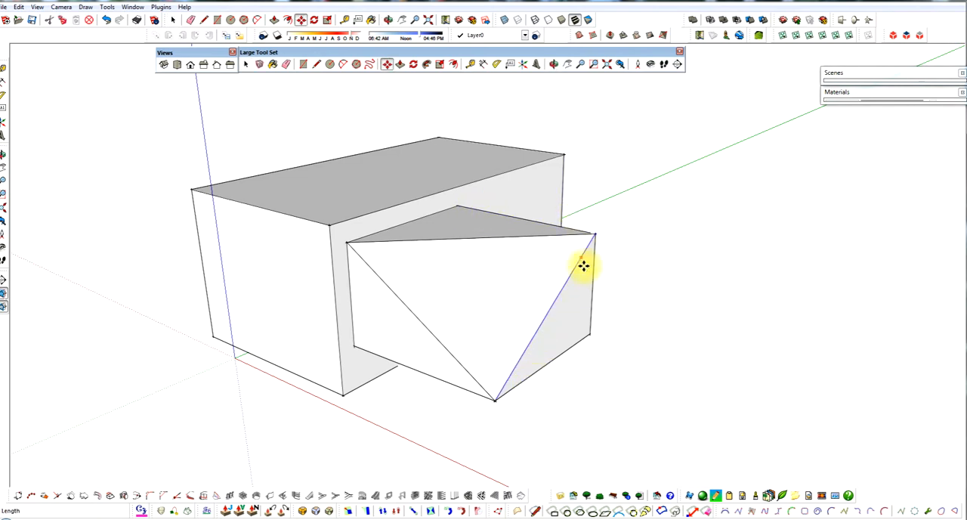
drag(597, 238, 518, 219)
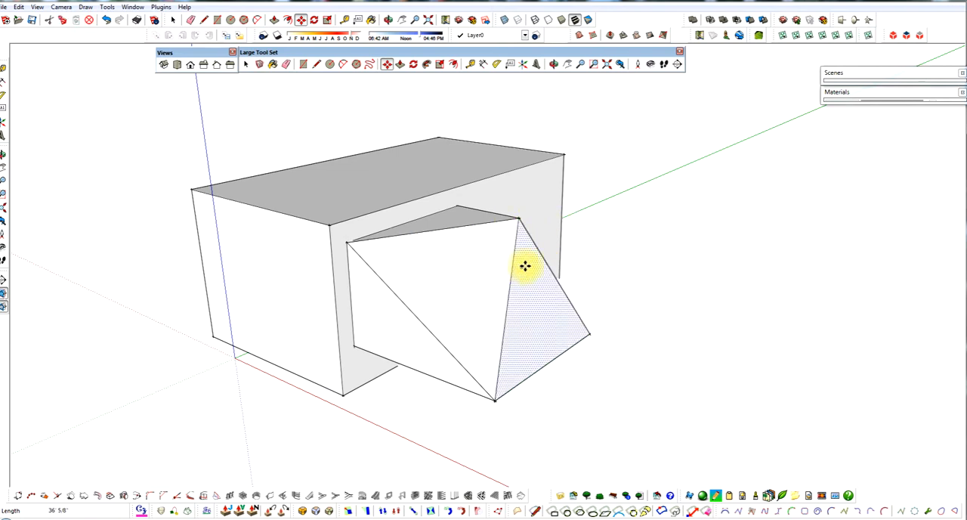
mouse_move(525, 266)
middle_down()
mouse_move(589, 244)
mouse_move(515, 267)
mouse_move(509, 257)
middle_up()
key(m)
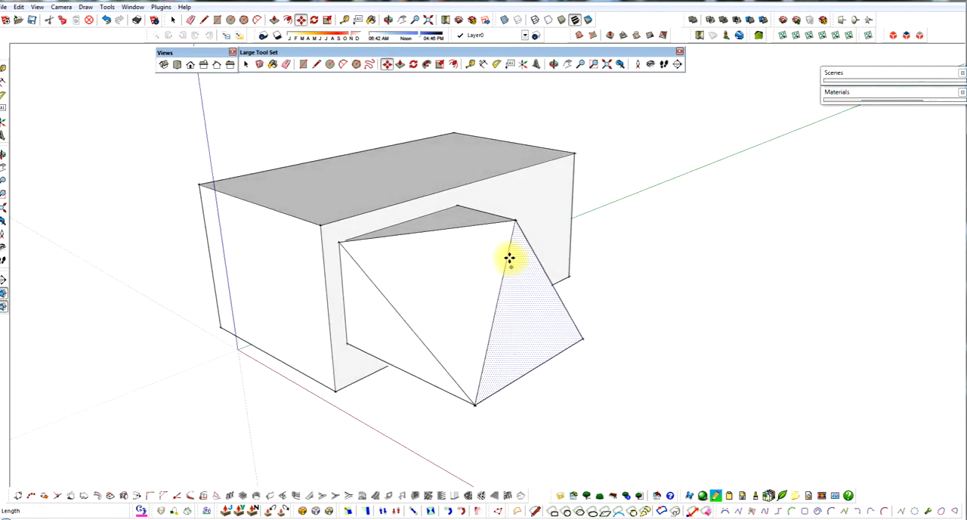
Step: Move the same top corner about 48' outward past the floor's edge, and pull it partly back along the red axis
drag(514, 219, 614, 248)
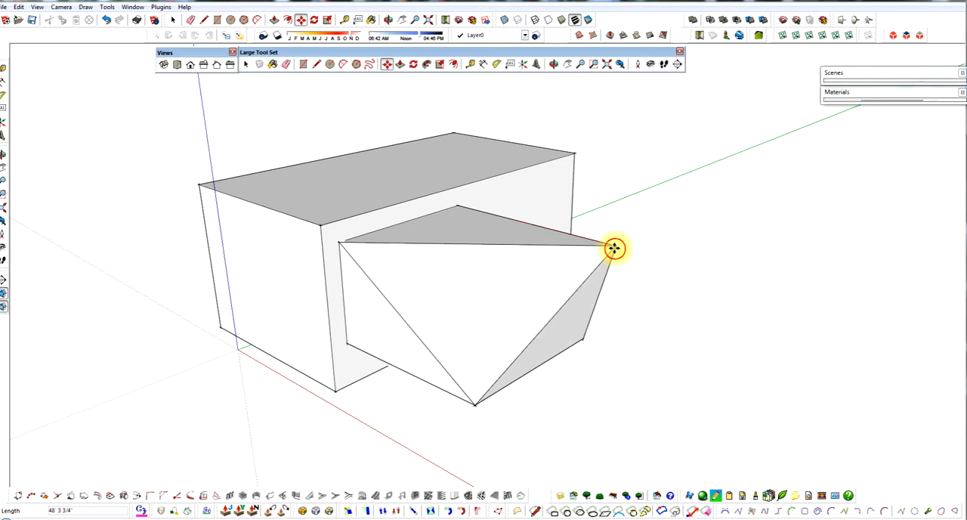
mouse_move(615, 248)
middle_down()
mouse_move(504, 247)
mouse_move(627, 268)
mouse_move(629, 250)
middle_up()
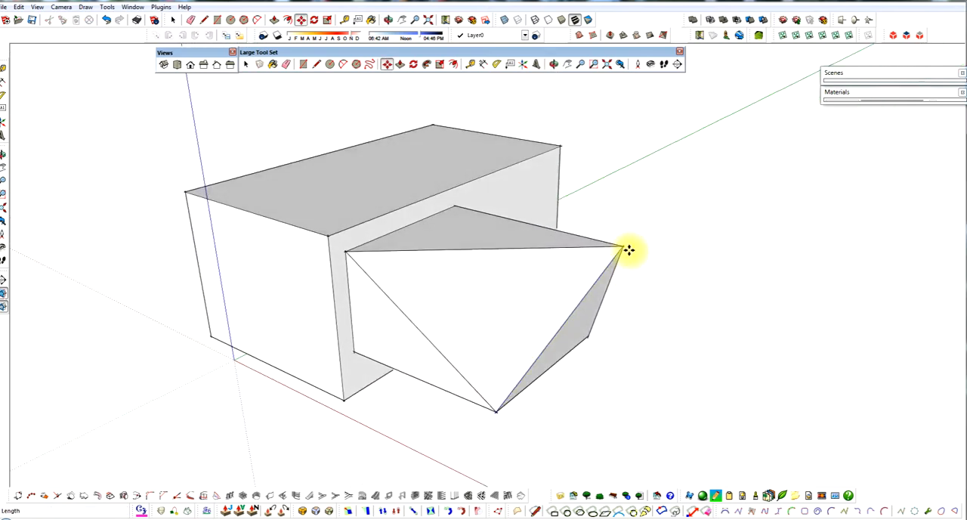
drag(624, 246, 587, 236)
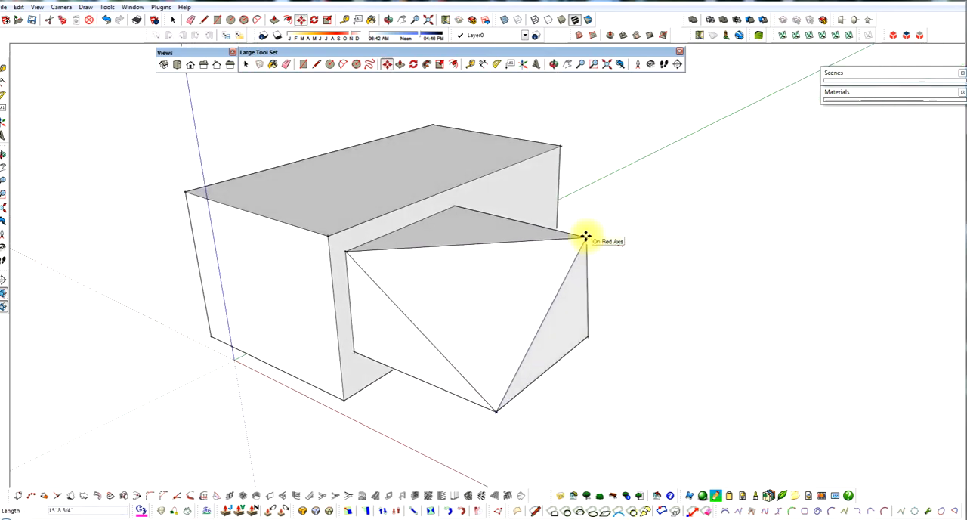
click(594, 237)
middle_drag(594, 267, 513, 295)
key(space)
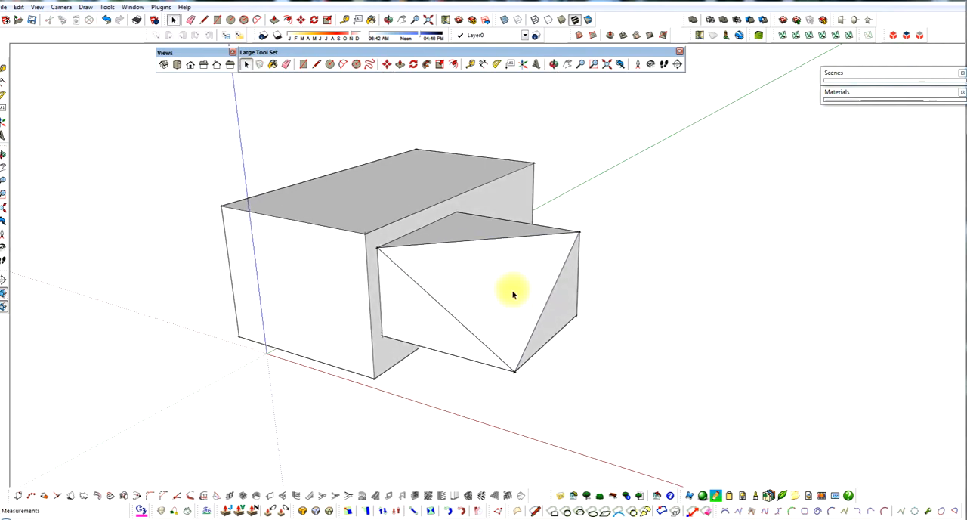
Step: Erase the two diagonal edges that run down to the floor's outer corner, removing the sloped faces
scroll(495, 290, up, 1)
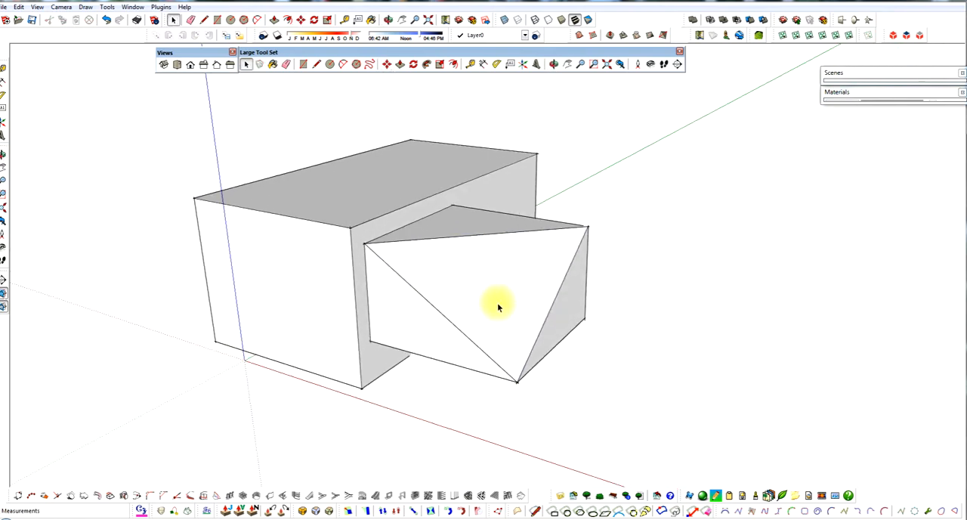
key(e)
click(544, 325)
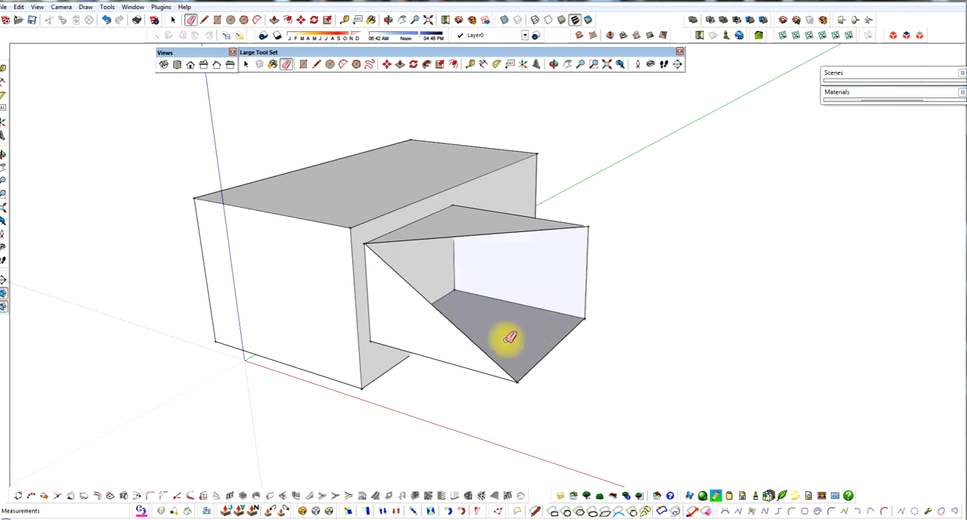
click(481, 345)
Step: Draw two lines from the outer top corner to the floor's inner and outer corners to fill in new triangular faces
middle_drag(512, 341, 559, 353)
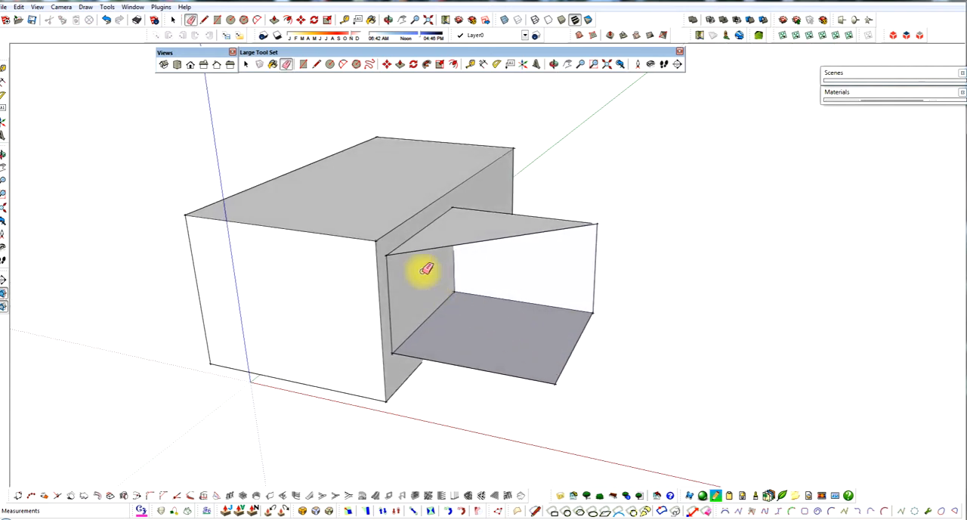
middle_drag(549, 250, 563, 266)
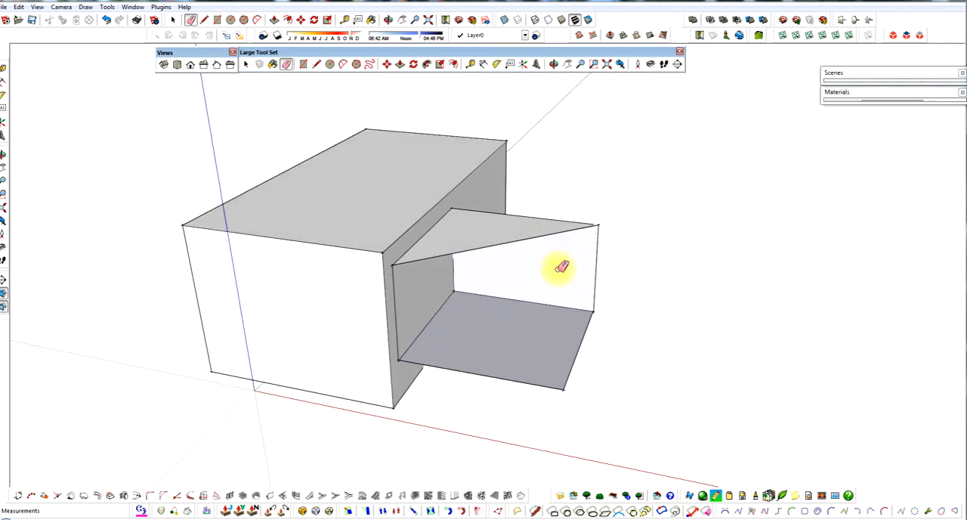
key(l)
click(597, 225)
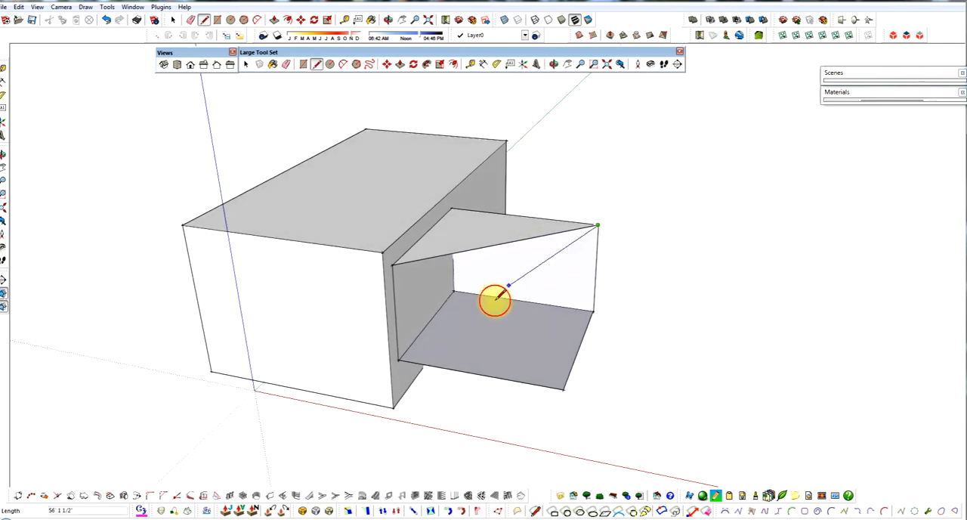
click(400, 360)
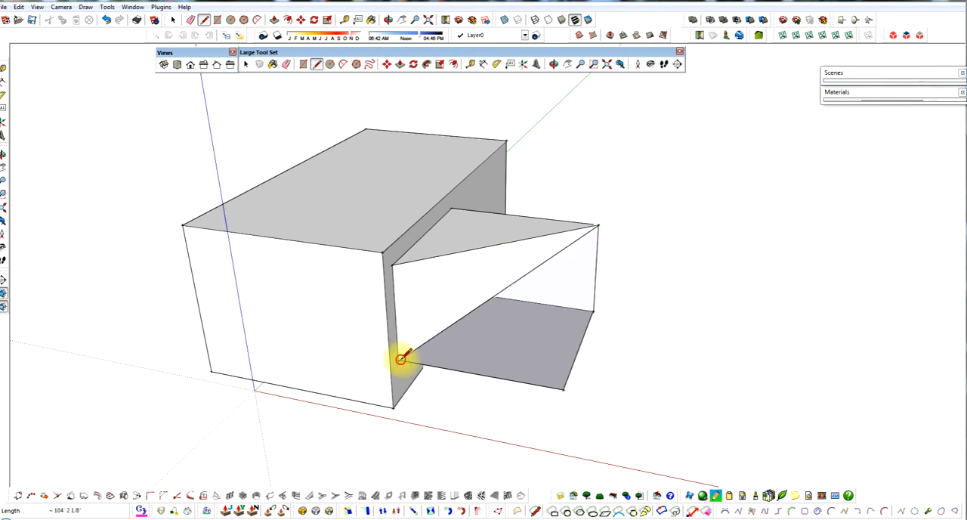
middle_drag(531, 331, 545, 320)
click(597, 223)
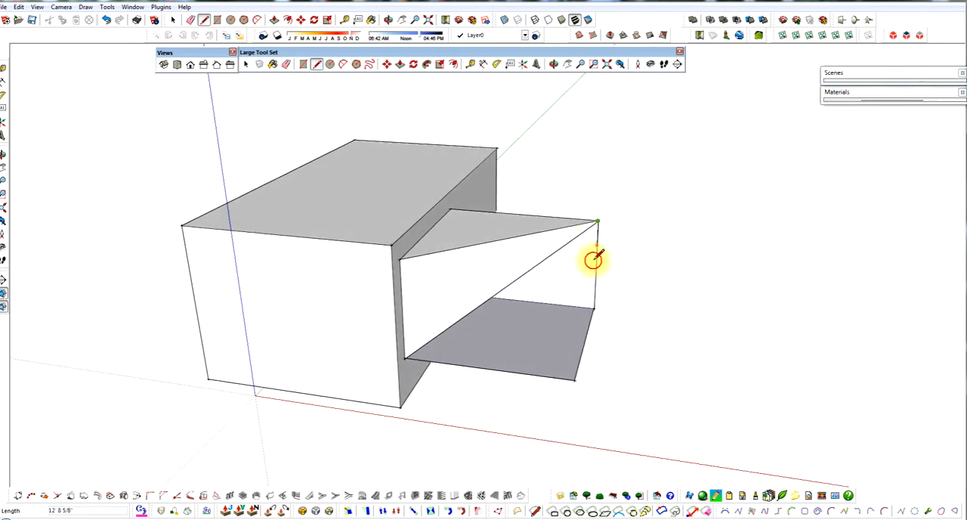
click(574, 375)
middle_drag(525, 353, 399, 300)
Step: Select the new triangular faces and the diagonal edge between them in turn to examine them, and clear the selection
key(space)
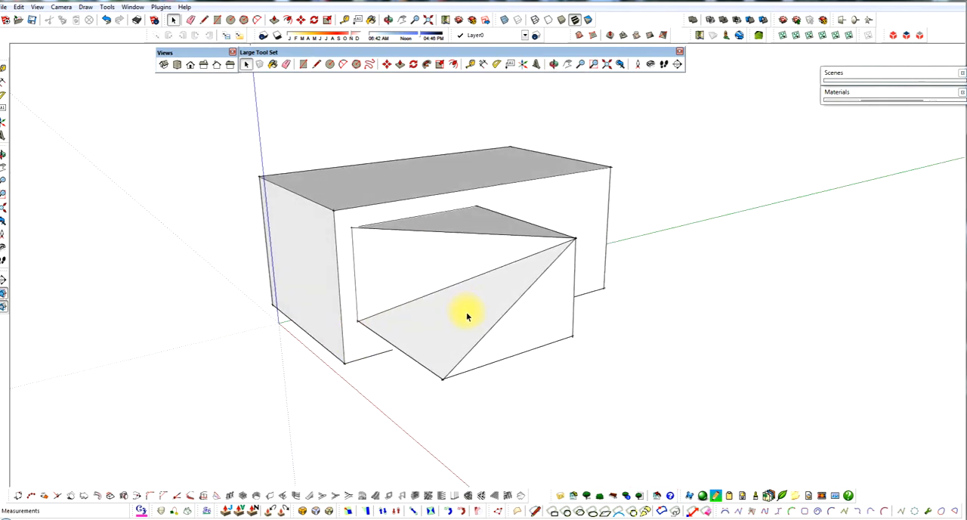
click(467, 317)
click(451, 280)
click(451, 287)
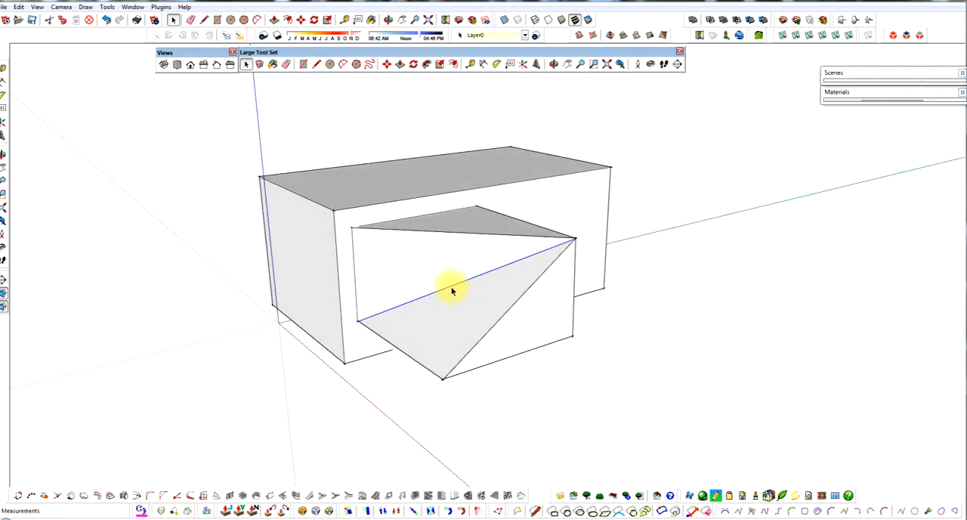
middle_drag(449, 287, 471, 309)
click(553, 294)
click(484, 264)
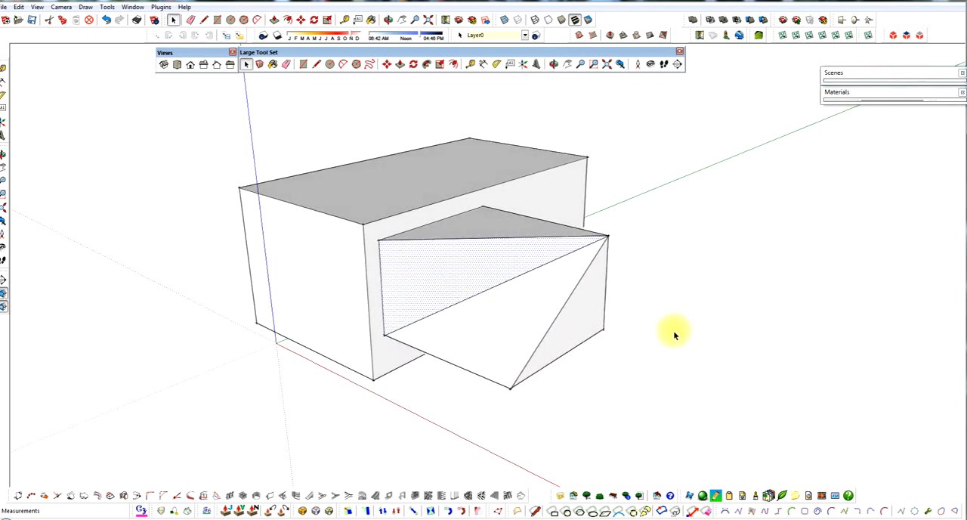
click(651, 323)
Step: Move the outer top corner onto the inner top corner's endpoint on the large box to form a half pyramid
mouse_move(590, 348)
middle_down()
mouse_move(624, 335)
mouse_move(593, 344)
middle_up()
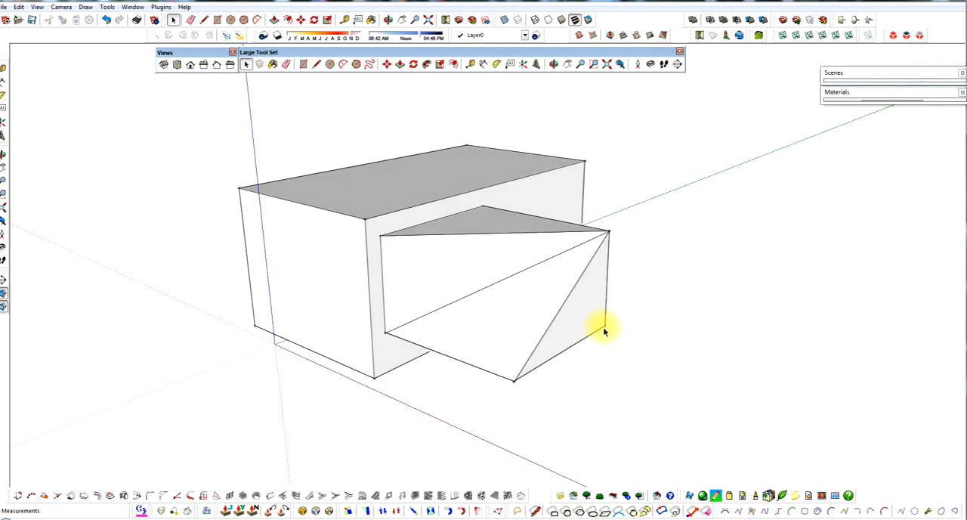
key(m)
click(609, 234)
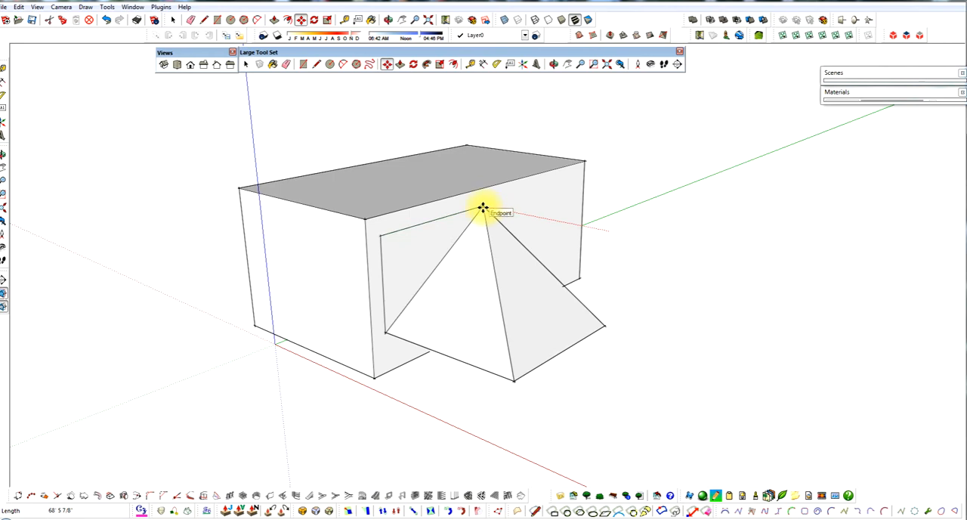
click(483, 207)
Step: Erase the leftover rectangle edges beside the half pyramid on the large box, and select the large box's face behind it
middle_drag(483, 207, 414, 256)
key(e)
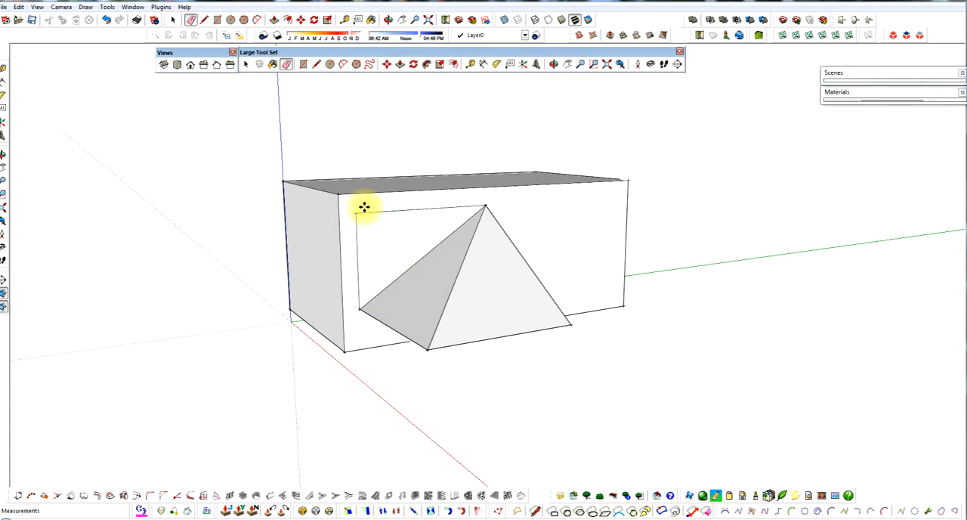
drag(368, 207, 360, 227)
mouse_move(474, 291)
middle_down()
mouse_move(397, 294)
mouse_move(447, 218)
mouse_move(501, 238)
mouse_move(505, 282)
mouse_move(443, 227)
middle_up()
key(space)
click(505, 230)
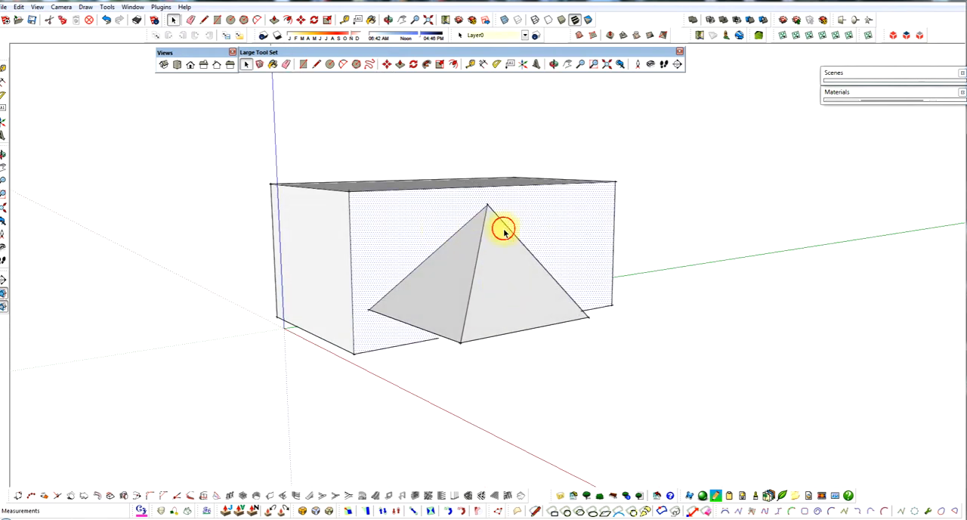
Step: Select the half pyramid's sloped side face, and draw a closed triangle of three lines inside it
middle_drag(555, 257, 550, 272)
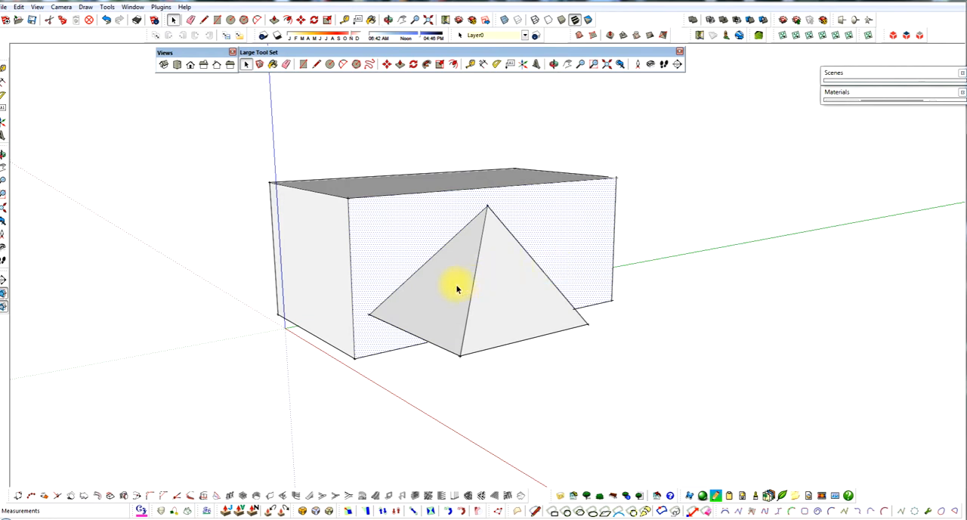
middle_drag(392, 302, 486, 281)
click(499, 299)
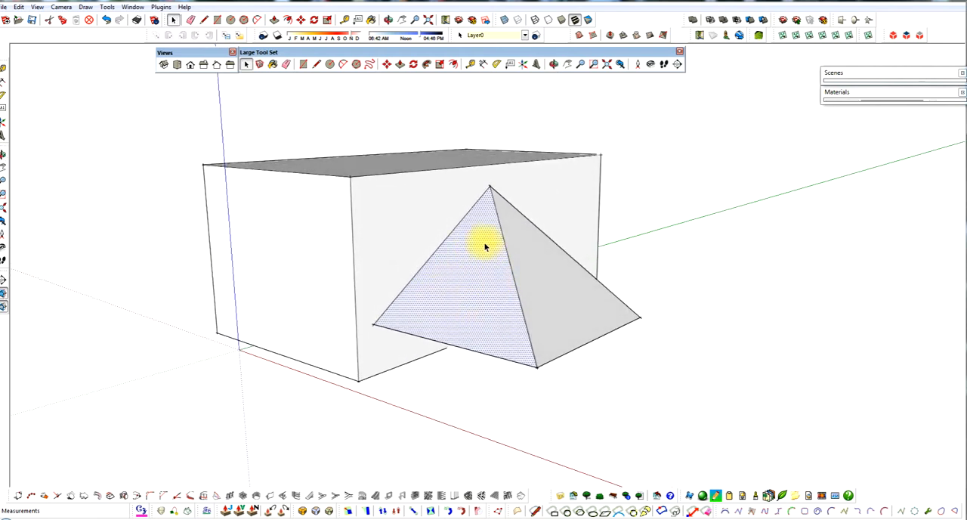
middle_drag(485, 246, 478, 298)
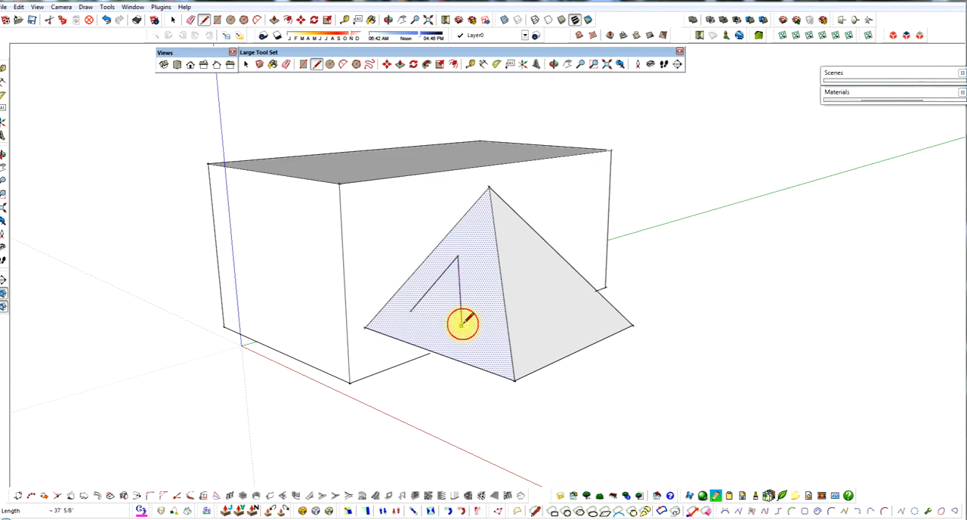
click(418, 311)
Step: Extrude the small triangle outward from the half pyramid's sloped face with Push/Pull
mouse_move(424, 334)
middle_down()
mouse_move(402, 302)
mouse_move(379, 309)
mouse_move(479, 318)
mouse_move(411, 317)
mouse_move(447, 304)
mouse_move(432, 288)
mouse_move(426, 302)
middle_up()
key(space)
click(448, 308)
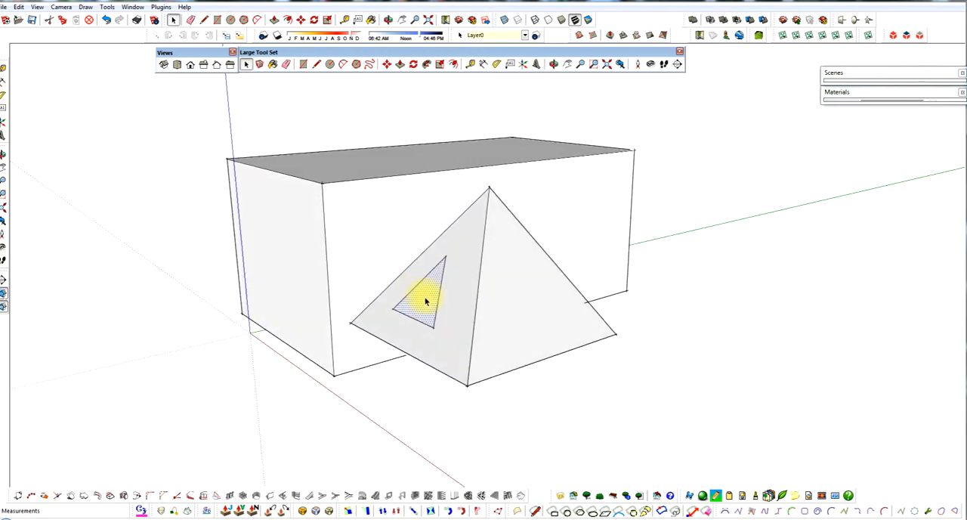
key(p)
drag(426, 302, 376, 230)
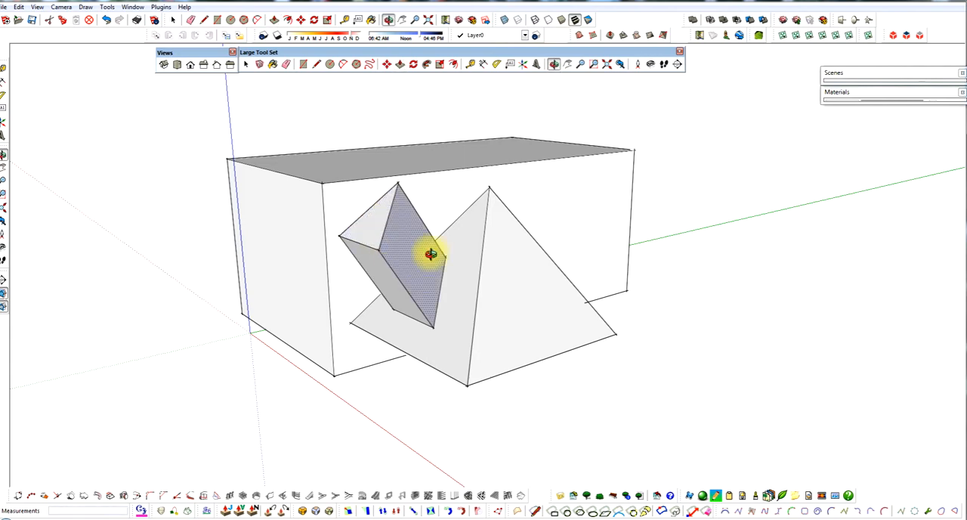
Step: Push/Pull the large box's end face outward and its top face upward
middle_drag(430, 255, 464, 274)
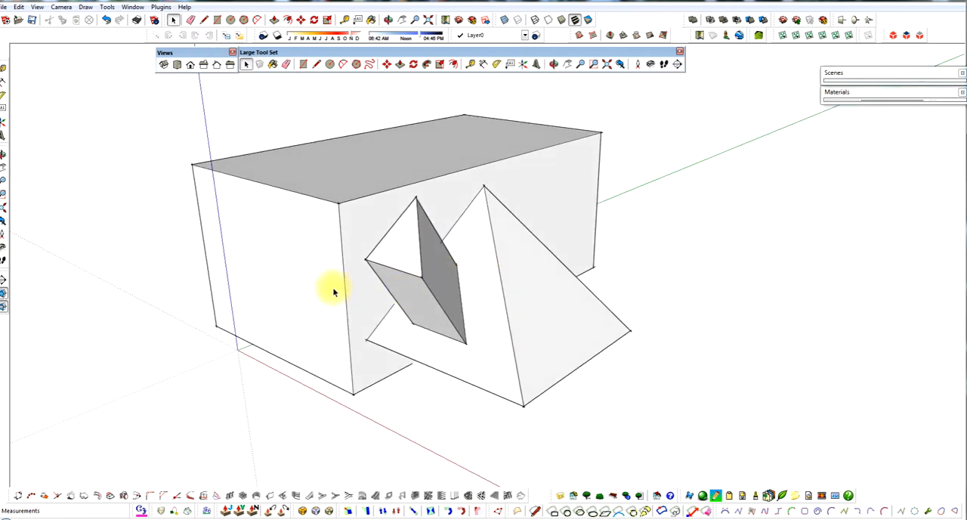
key(p)
click(306, 299)
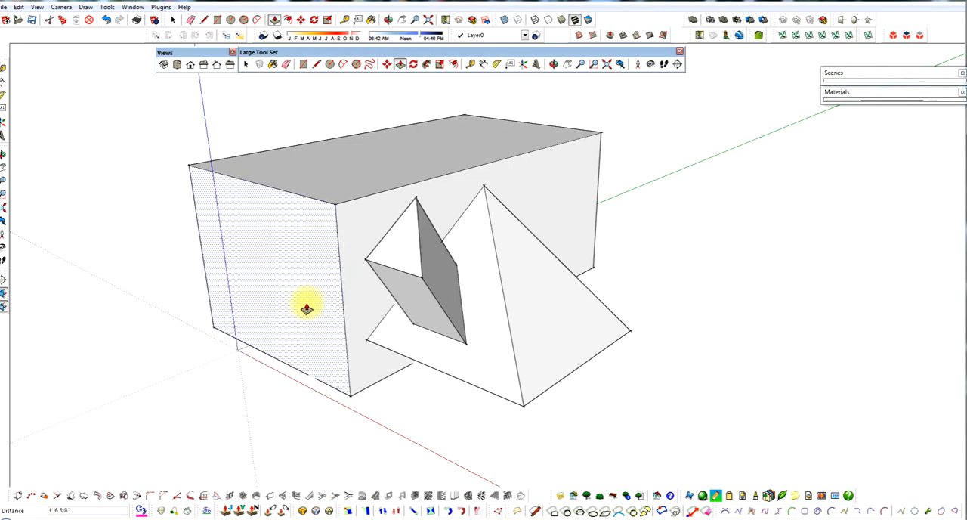
click(307, 309)
click(402, 161)
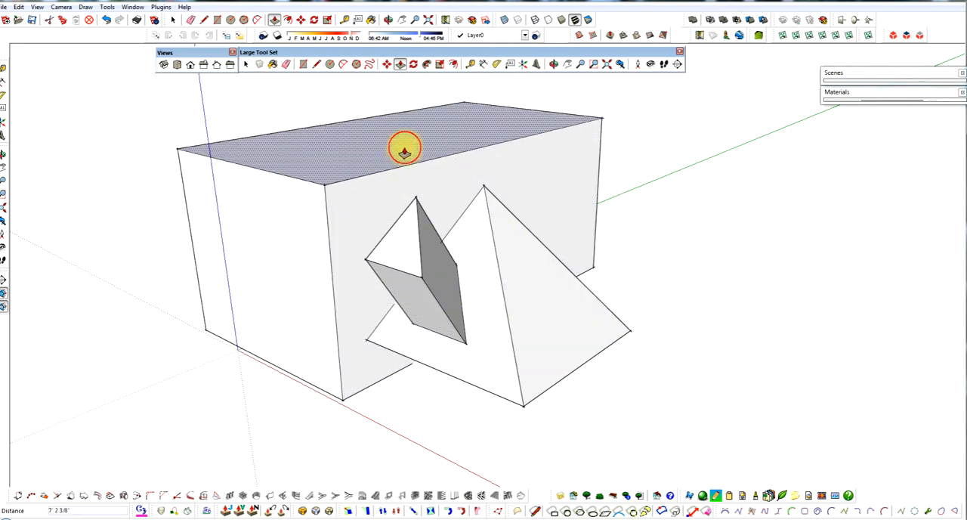
key(space)
Step: Erase the lower edges of the triangular prism on the half pyramid's sloped face so its underside opens up
mouse_move(417, 361)
middle_down()
mouse_move(367, 340)
mouse_move(380, 252)
mouse_move(475, 272)
middle_up()
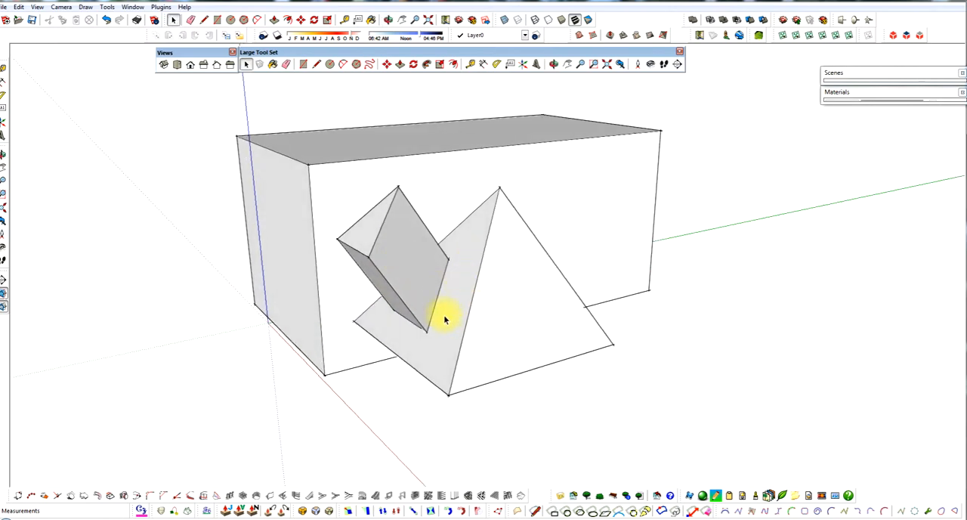
mouse_move(446, 310)
middle_down()
mouse_move(475, 289)
mouse_move(549, 277)
mouse_move(568, 304)
mouse_move(643, 313)
mouse_move(563, 309)
mouse_move(535, 297)
mouse_move(538, 282)
mouse_move(551, 281)
mouse_move(574, 290)
mouse_move(518, 297)
middle_up()
key(e)
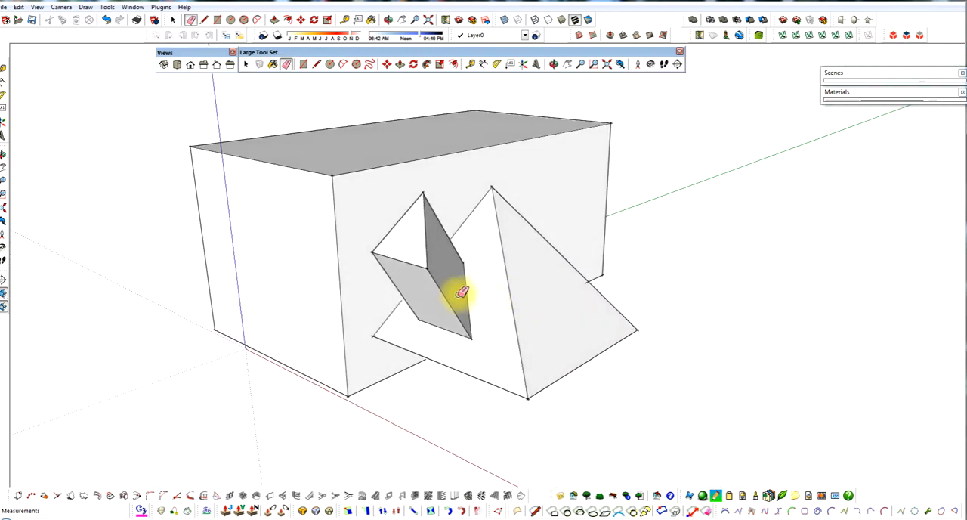
middle_drag(449, 308, 492, 320)
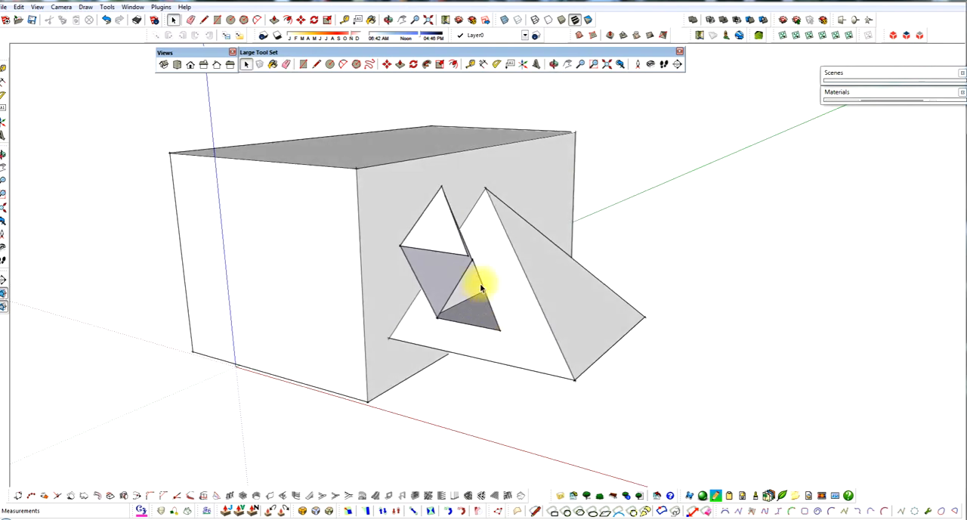
Step: Draw lines joining the opened prism's lower corners to the half pyramid's base corners and its top corner to the apex
middle_drag(480, 272, 479, 280)
key(l)
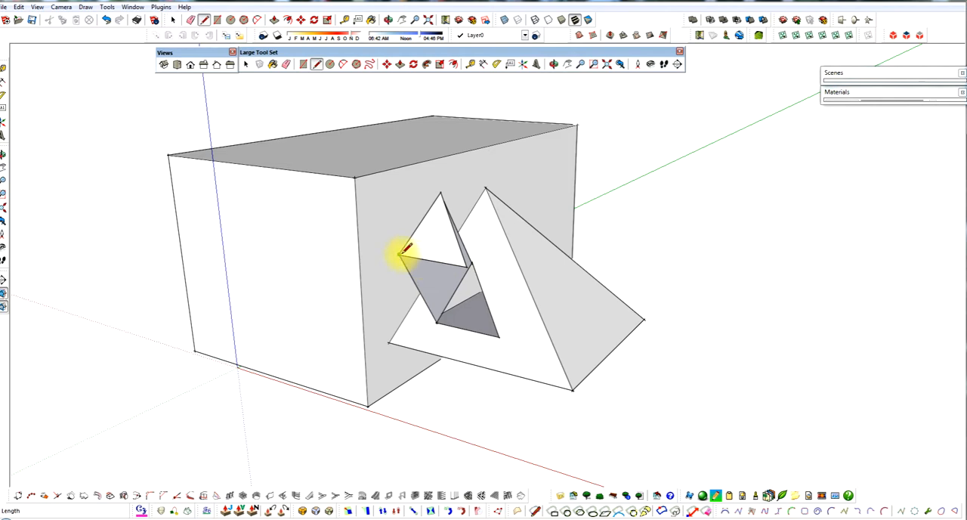
click(389, 340)
click(468, 266)
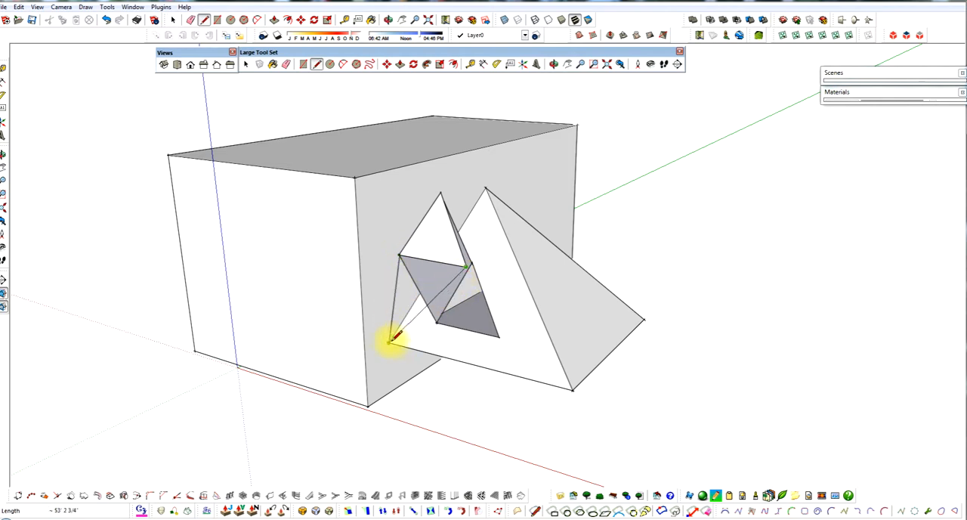
mouse_move(438, 335)
middle_down()
mouse_move(425, 317)
mouse_move(390, 322)
mouse_move(432, 320)
middle_up()
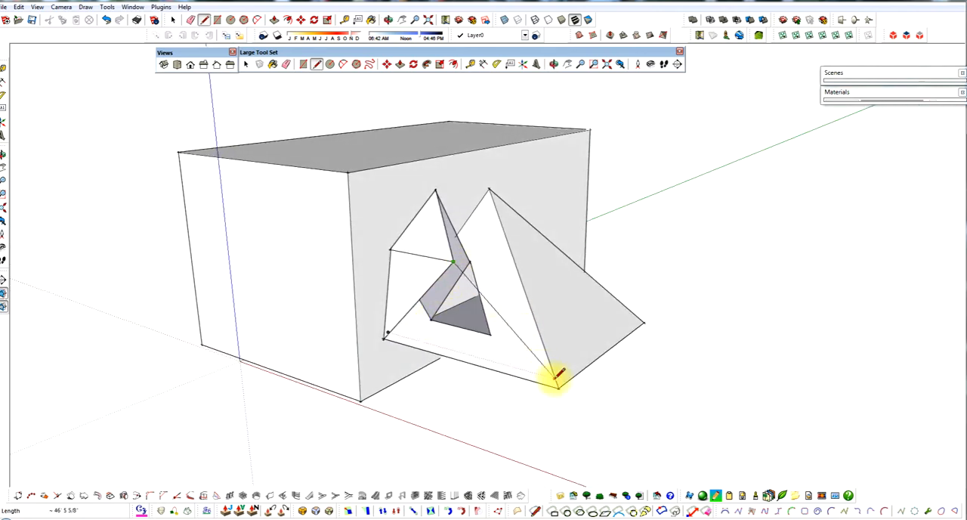
middle_drag(512, 330, 425, 355)
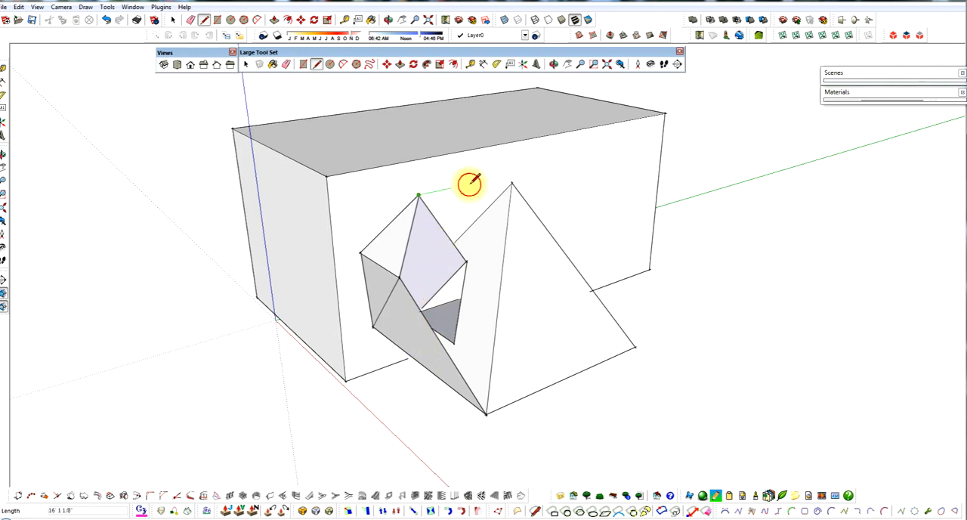
click(512, 184)
Step: Create a Tape Measure guide line along the horizontal edge of the new side faces, reaching the large box
middle_drag(509, 198, 711, 257)
scroll(495, 250, up, 2)
middle_drag(495, 249, 514, 227)
key(space)
mouse_move(452, 247)
middle_down()
mouse_move(428, 241)
mouse_move(443, 268)
middle_up()
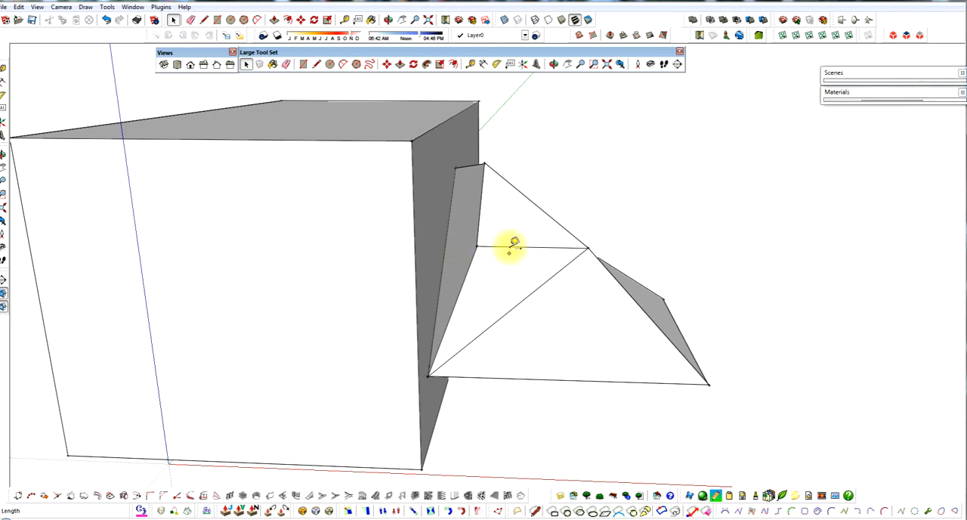
middle_drag(450, 272, 404, 262)
middle_drag(459, 272, 471, 268)
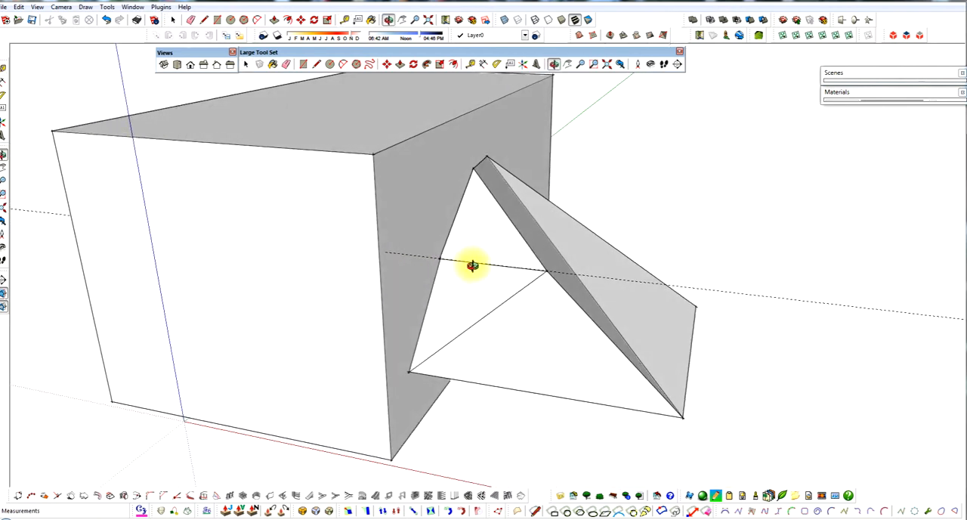
Step: Move the inner corner of the horizontal edge along the guide onto the large box's face
key(m)
click(418, 257)
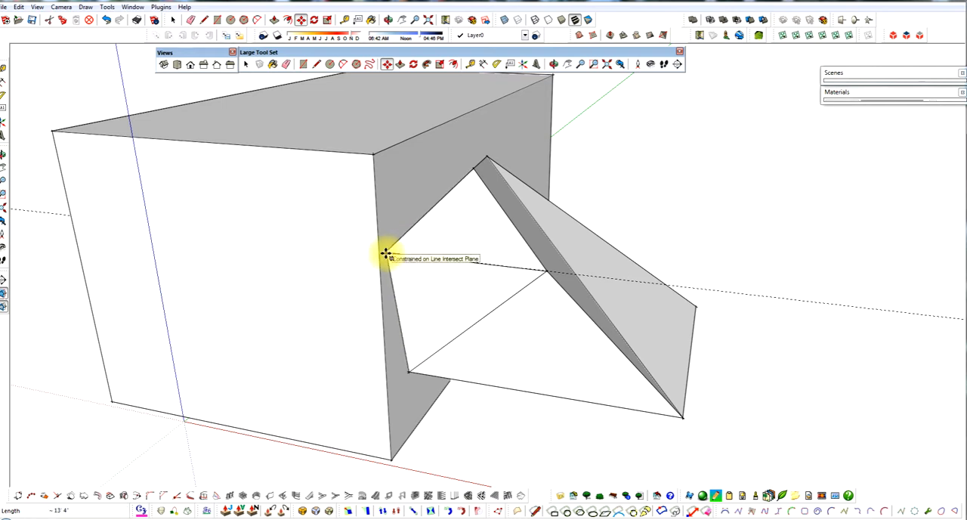
click(388, 256)
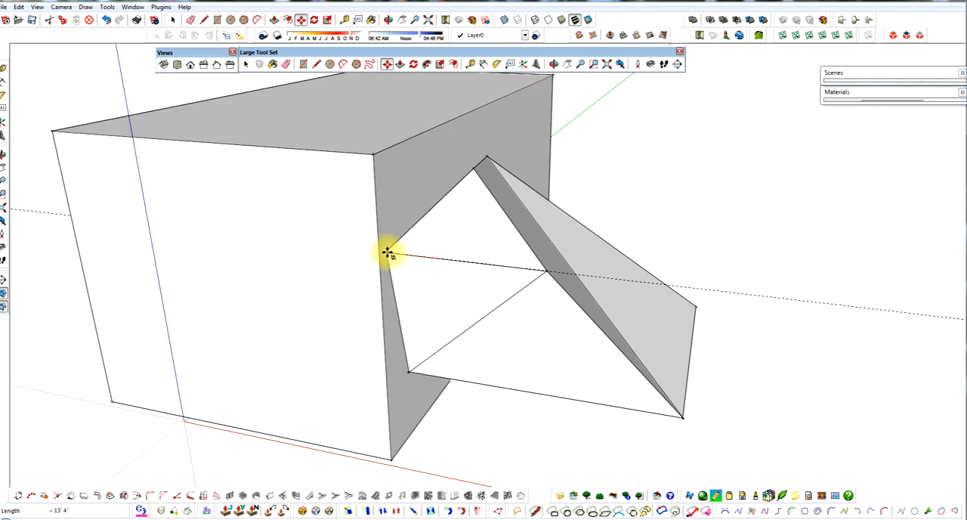
click(386, 253)
Step: Add a parallel guide through the prism's top corner and move that corner along it onto the large box's face
middle_drag(431, 270, 611, 294)
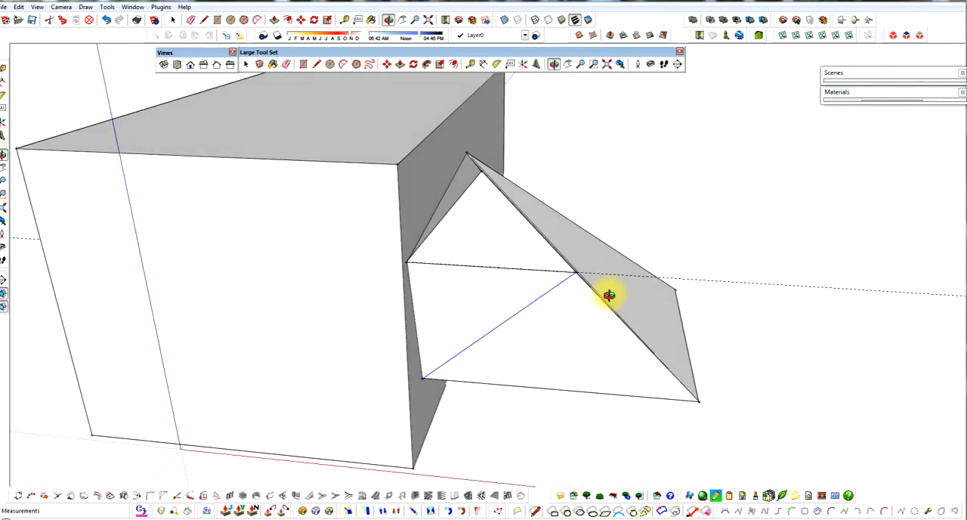
key(t)
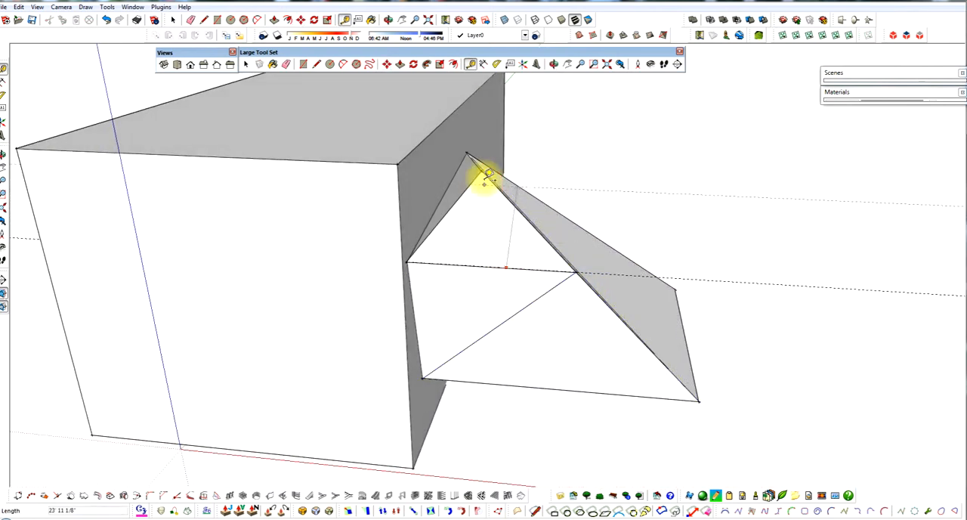
middle_drag(470, 206, 452, 198)
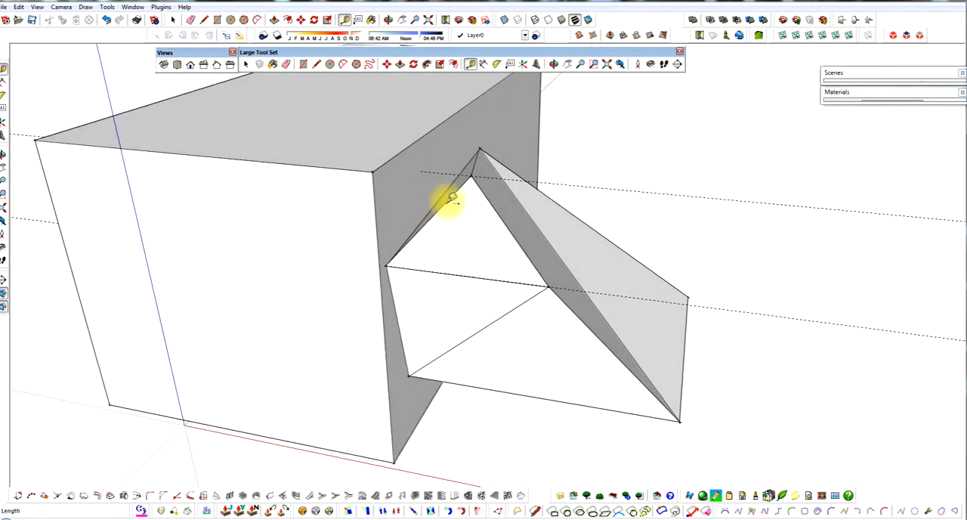
drag(466, 177, 421, 173)
Step: Erase both guide lines
middle_drag(446, 234, 367, 261)
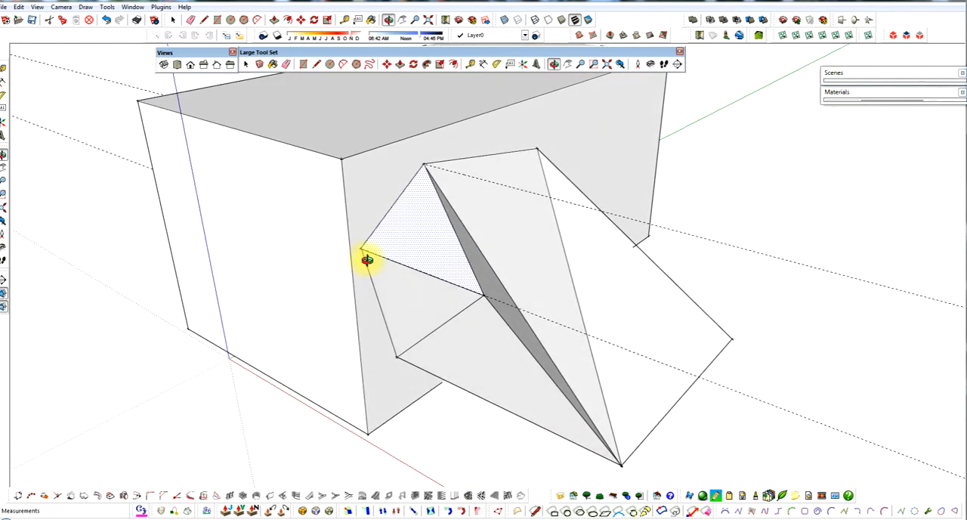
key(e)
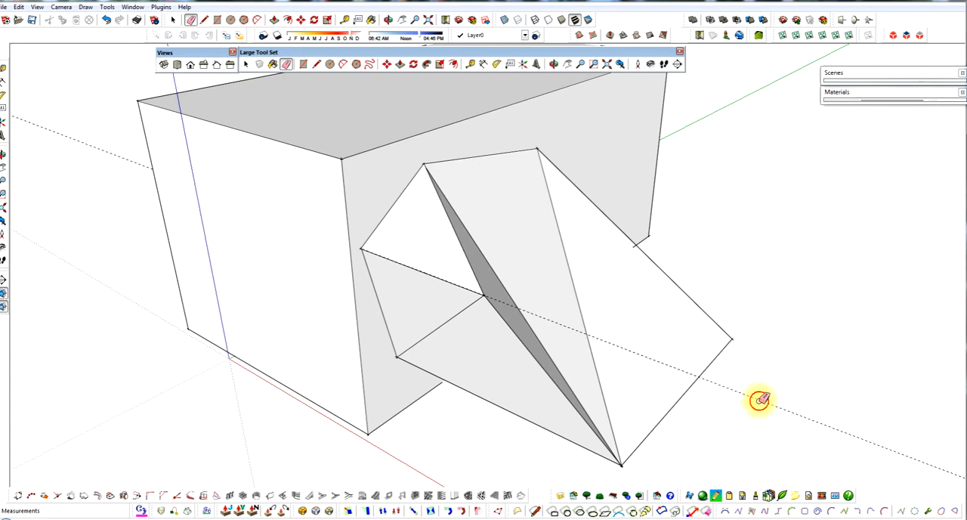
mouse_move(695, 328)
middle_down()
mouse_move(522, 240)
mouse_move(562, 190)
mouse_move(639, 180)
mouse_move(665, 229)
mouse_move(663, 253)
mouse_move(647, 261)
mouse_move(549, 279)
mouse_move(362, 272)
mouse_move(331, 250)
middle_up()
scroll(331, 253, down, 3)
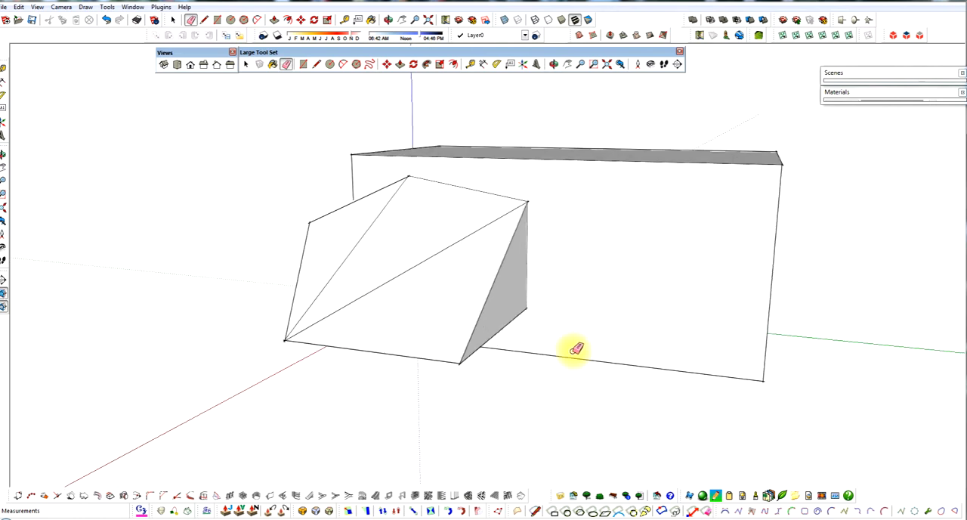
Step: Try to move the half pyramid's far inner base corner onto the large box's bottom corner
scroll(576, 349, up, 2)
key(m)
click(517, 300)
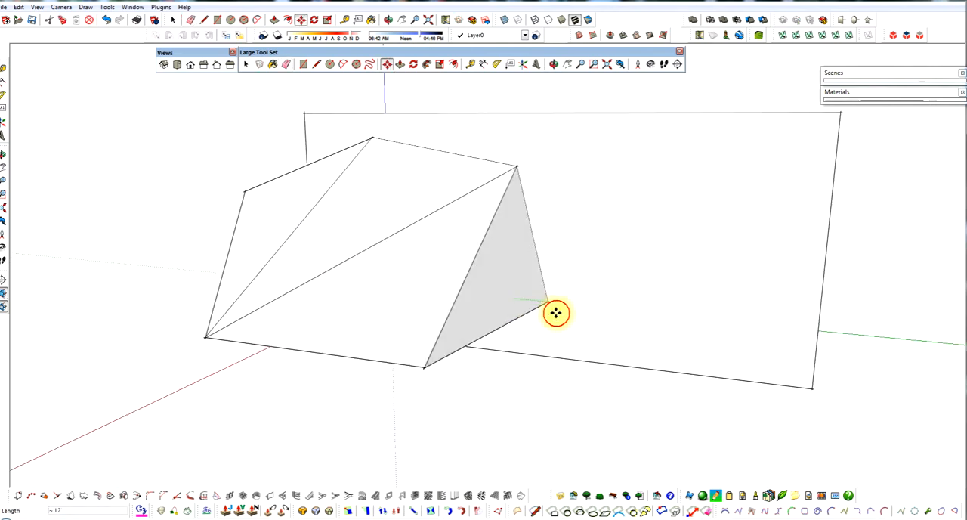
click(809, 387)
middle_drag(736, 374, 511, 176)
click(511, 177)
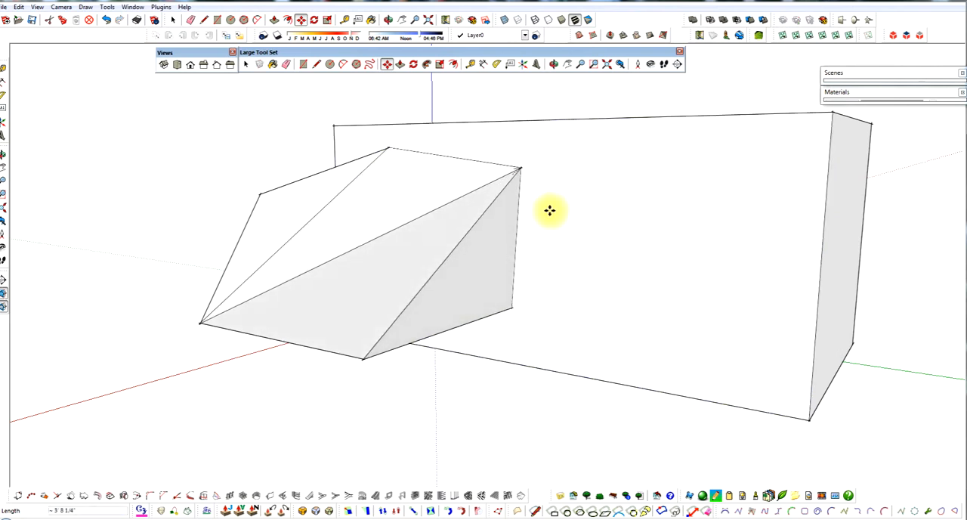
key(Escape)
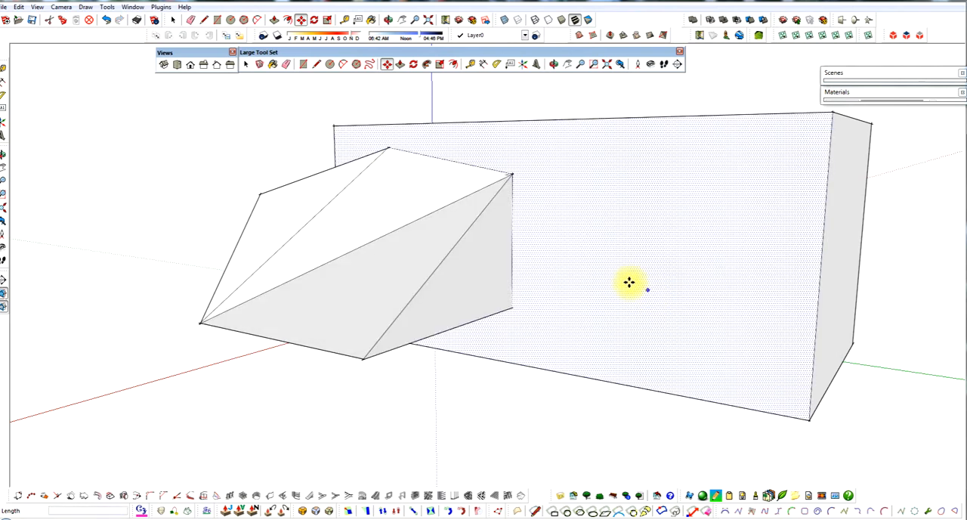
Step: Move the half pyramid's far inner base corner along the green axis onto the large box's vertical corner edge
click(512, 309)
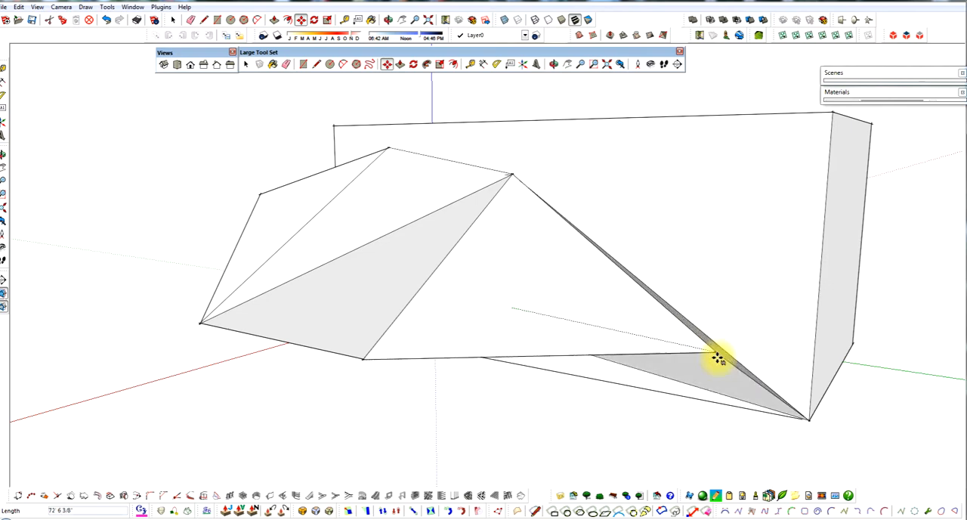
middle_drag(809, 423, 808, 375)
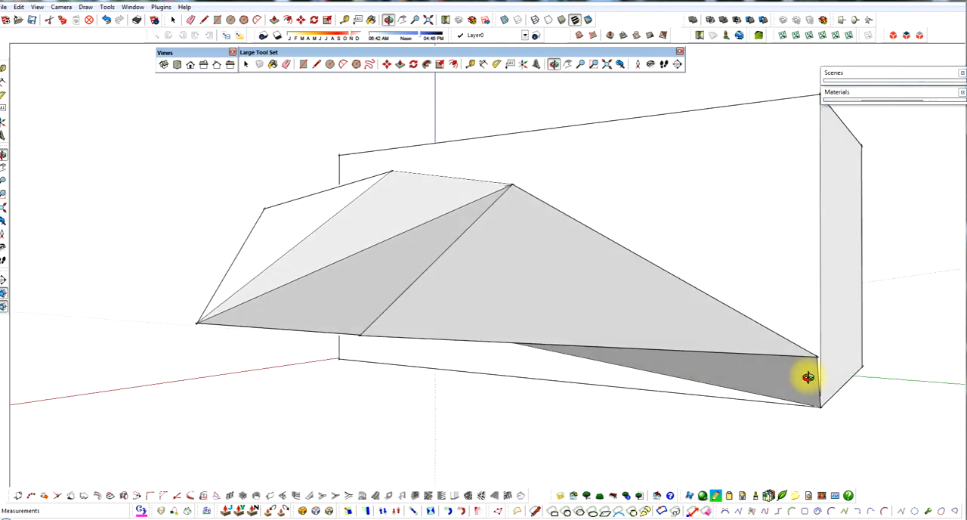
scroll(822, 409, up, 2)
scroll(825, 410, up, 3)
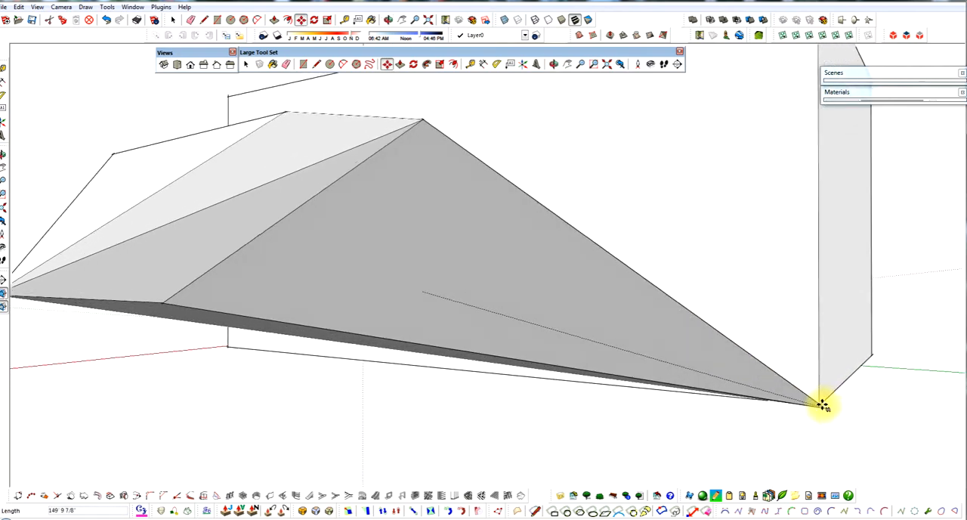
middle_drag(819, 408, 810, 411)
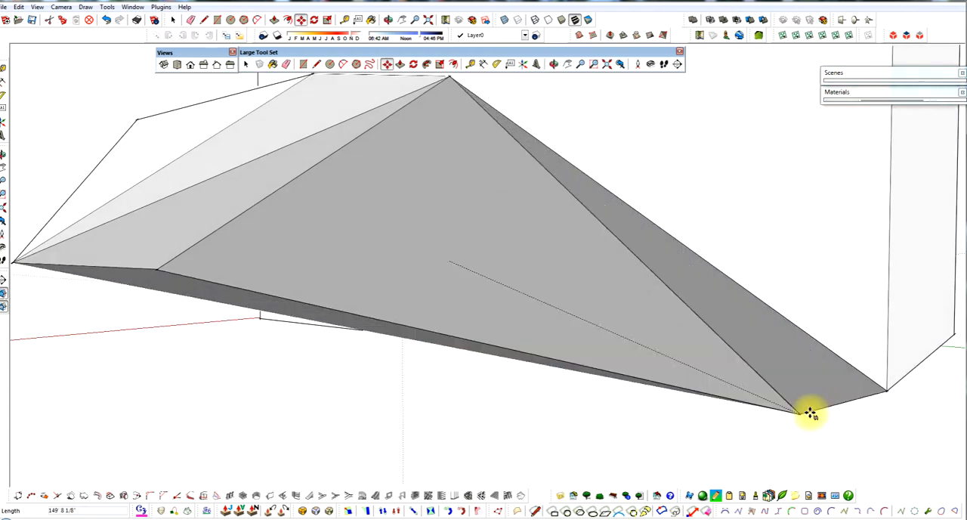
middle_drag(879, 395, 876, 415)
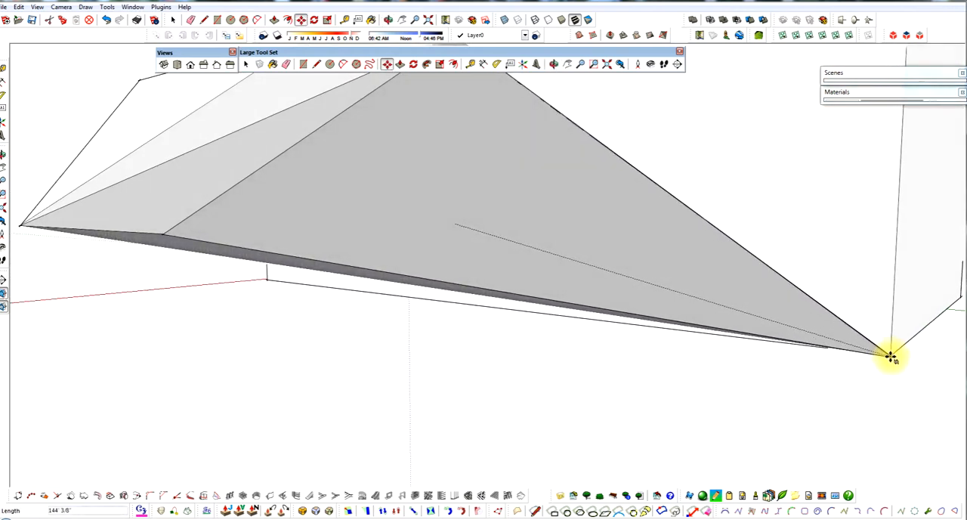
click(892, 357)
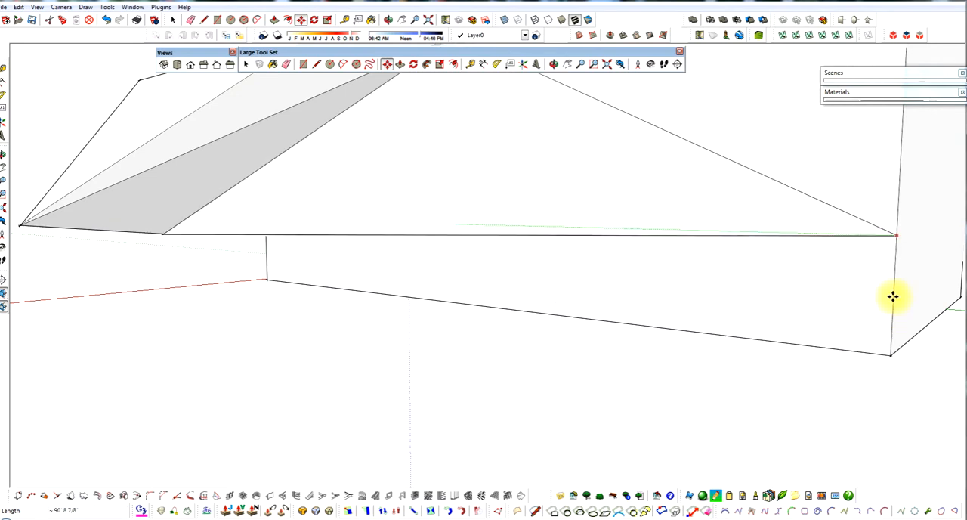
scroll(681, 274, down, 1)
scroll(655, 263, down, 1)
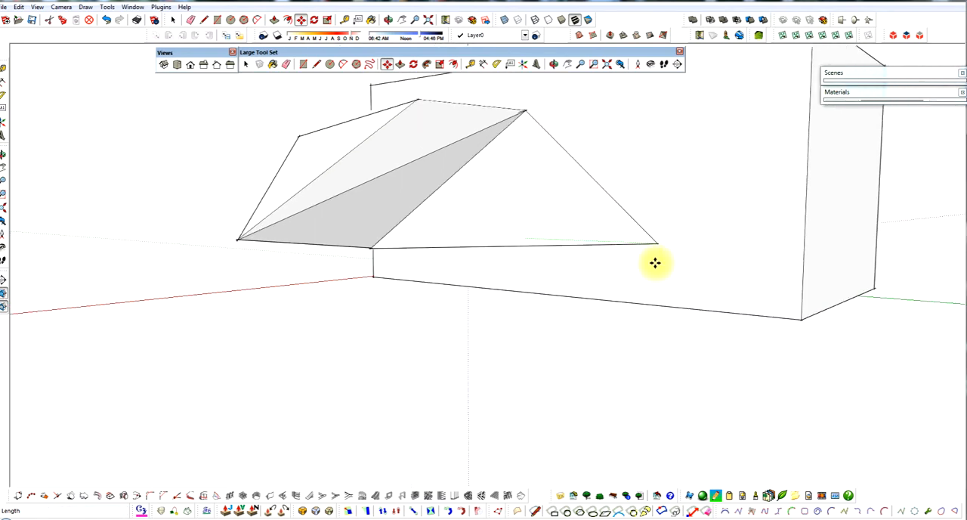
scroll(756, 269, down, 1)
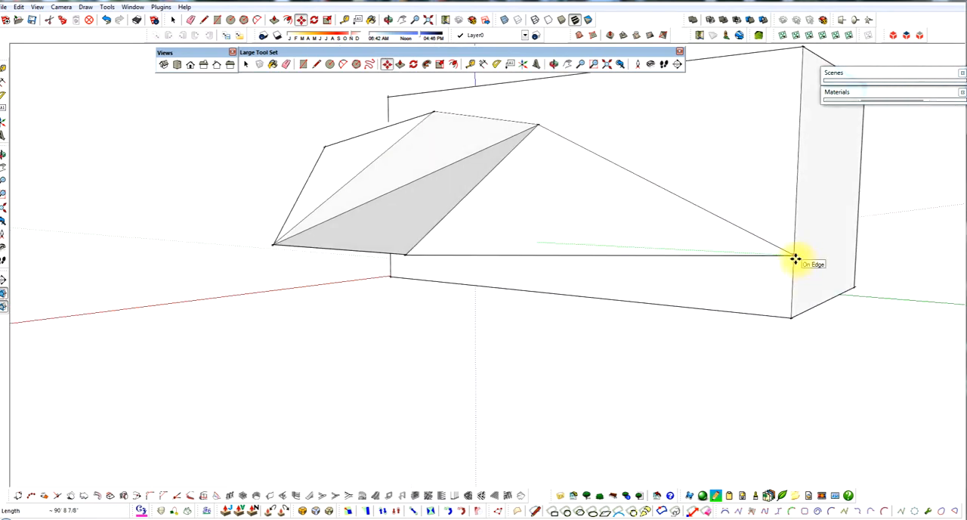
click(795, 258)
Step: Examine the reshaped form attached to the large box from several sides
mouse_move(752, 296)
middle_down()
mouse_move(751, 229)
mouse_move(751, 348)
middle_up()
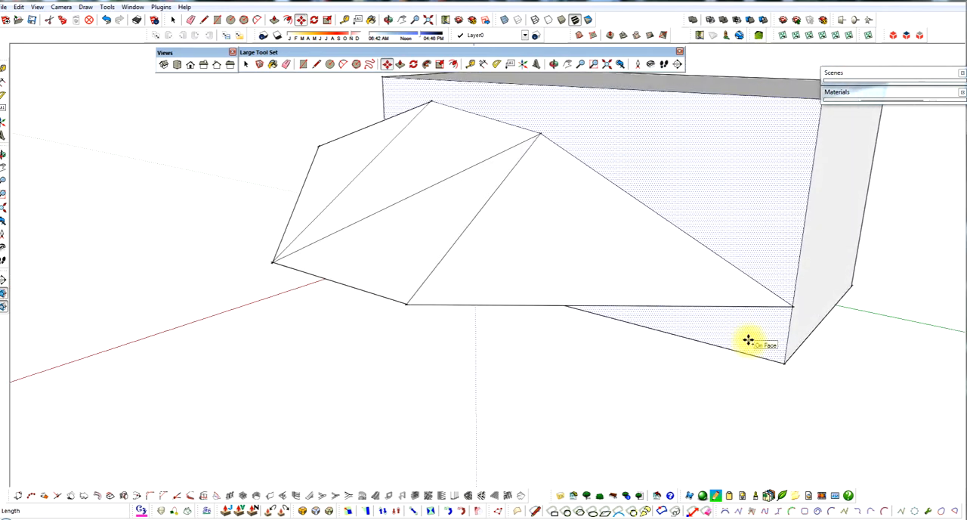
scroll(703, 336, down, 4)
middle_drag(514, 325, 855, 323)
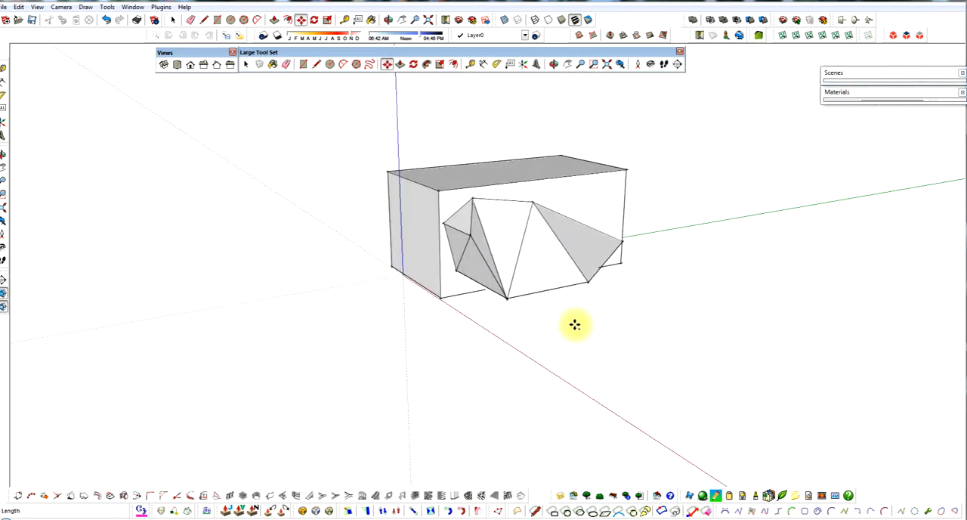
mouse_move(576, 324)
middle_down()
mouse_move(625, 309)
mouse_move(579, 315)
mouse_move(585, 356)
mouse_move(548, 308)
middle_up()
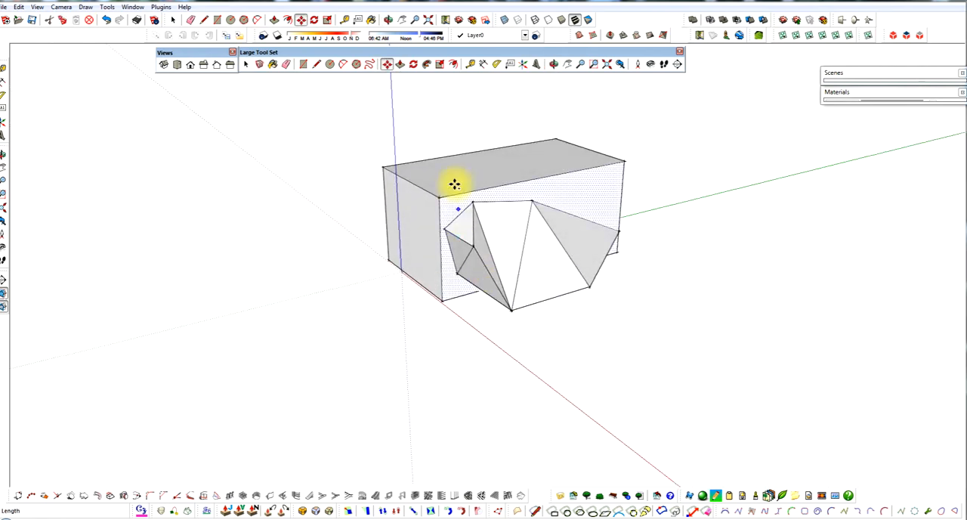
scroll(454, 184, up, 2)
mouse_move(447, 192)
middle_down()
mouse_move(525, 192)
mouse_move(610, 249)
middle_up()
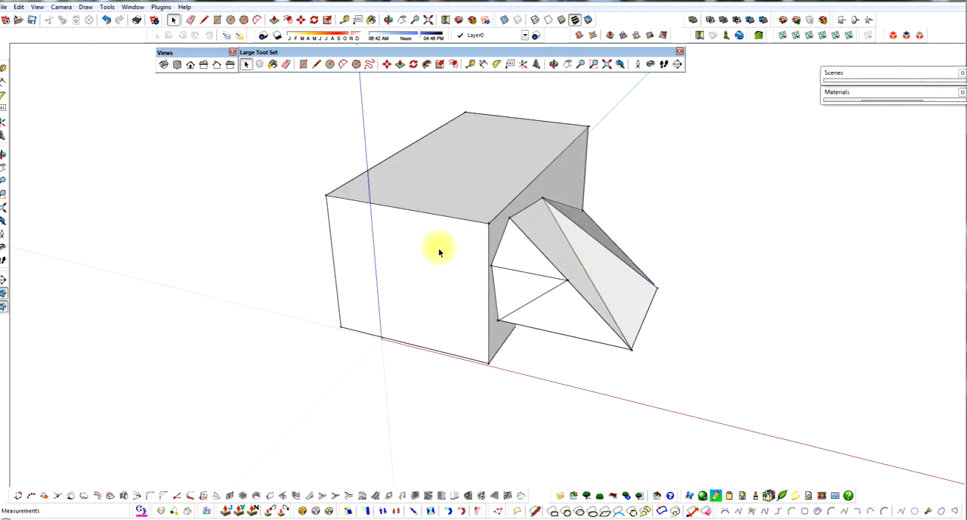
mouse_move(348, 253)
middle_down()
mouse_move(395, 222)
mouse_move(585, 225)
mouse_move(598, 235)
middle_up()
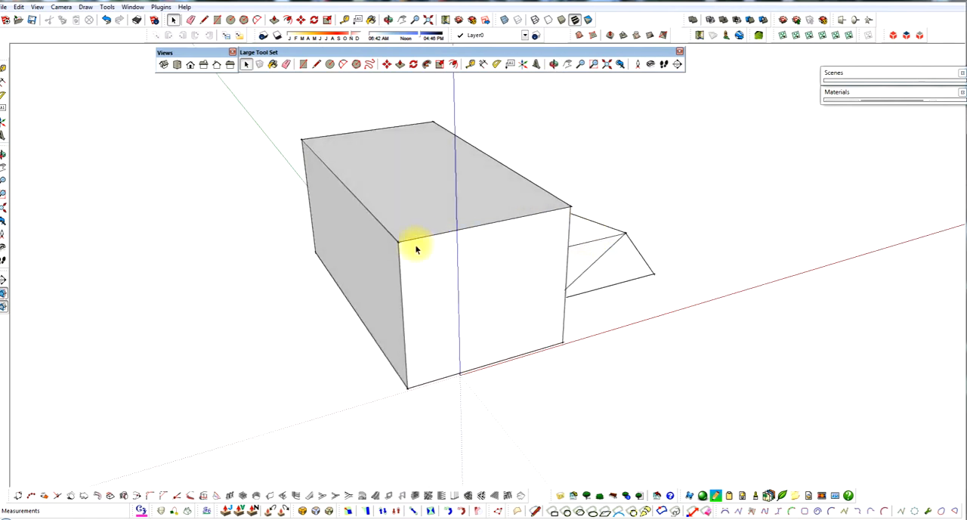
Step: Extrude the large box's long side face, opposite the attached faceted form, outward to widen the box
click(378, 258)
key(p)
drag(378, 261, 339, 266)
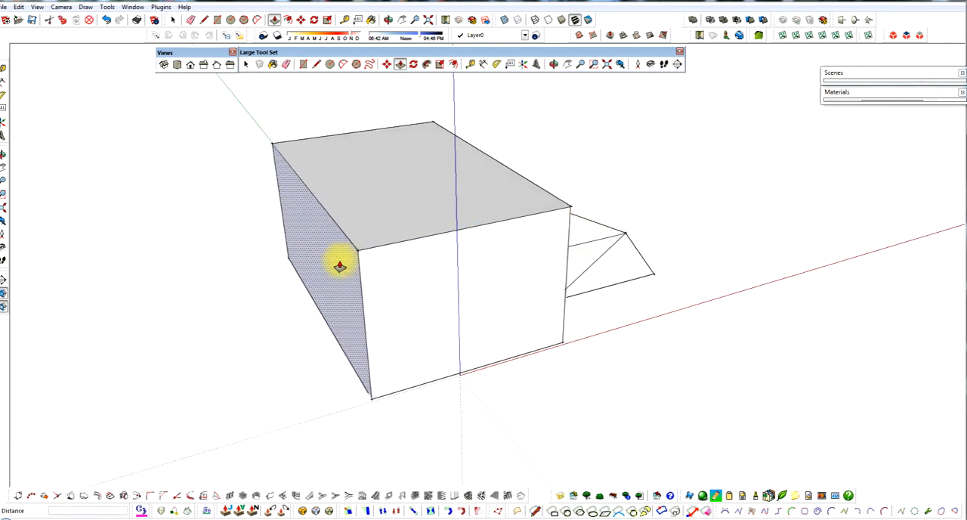
click(338, 262)
middle_drag(416, 265, 325, 239)
key(space)
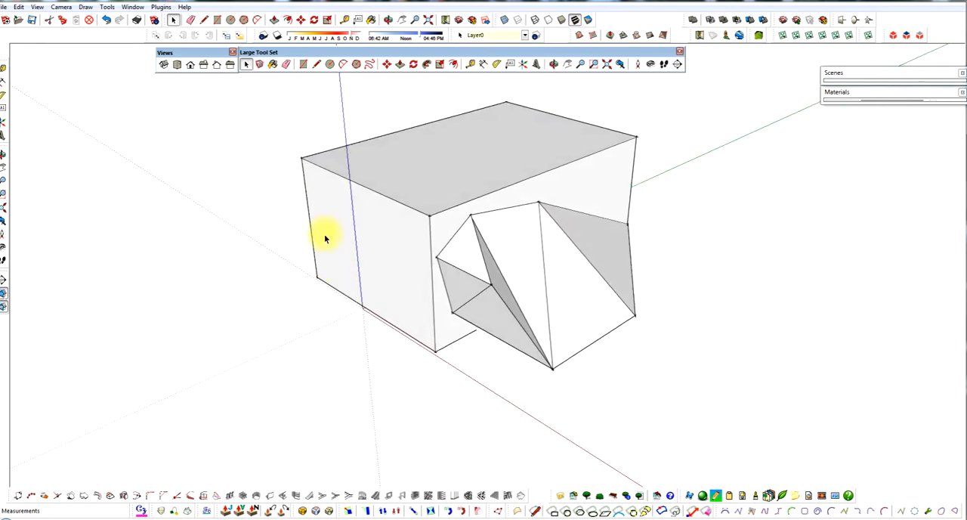
Step: Draw a line along the green axis across the box's top face, joining the midpoints of its two short edges
scroll(419, 105, up, 2)
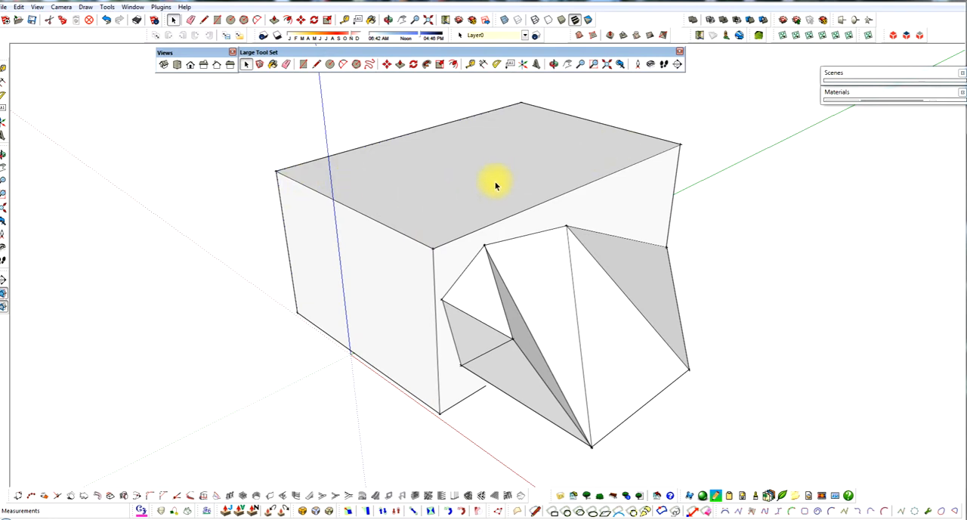
scroll(495, 185, down, 2)
middle_drag(519, 161, 535, 174)
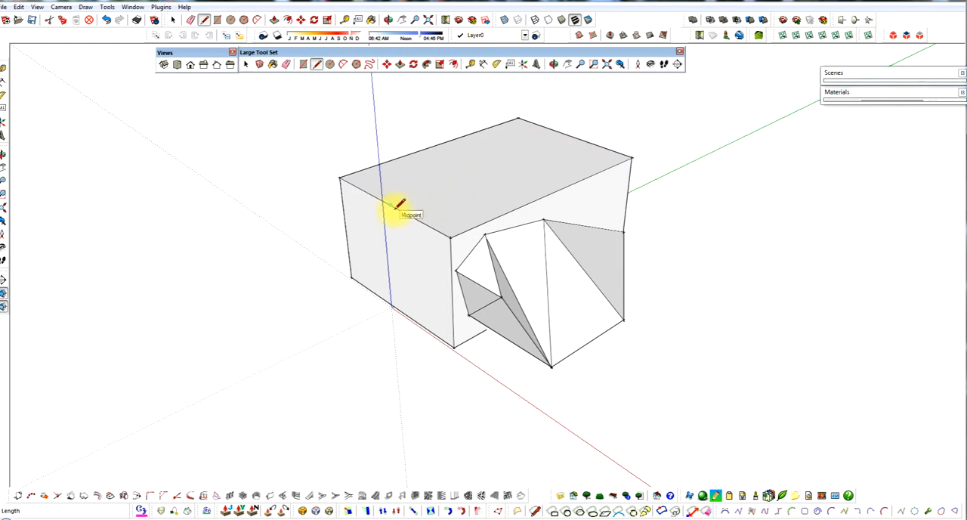
click(555, 128)
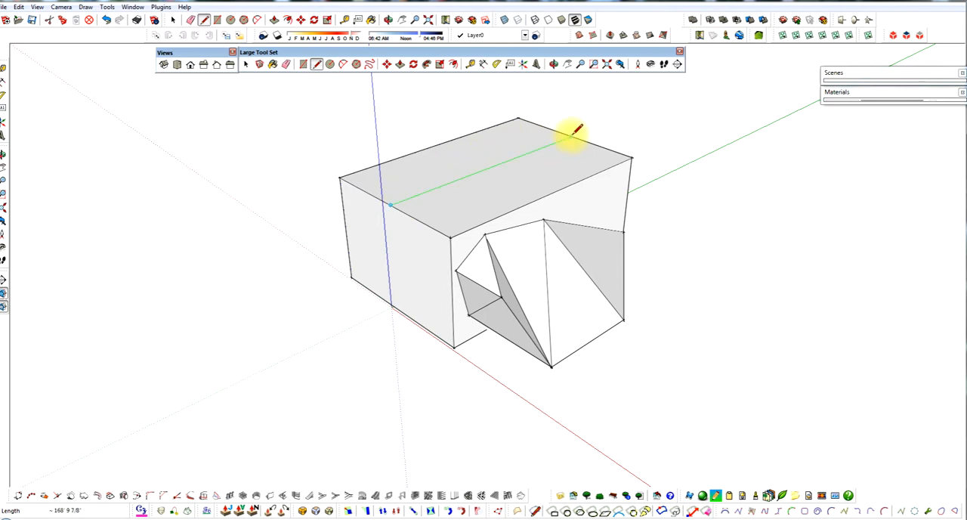
key(space)
middle_drag(540, 200, 541, 192)
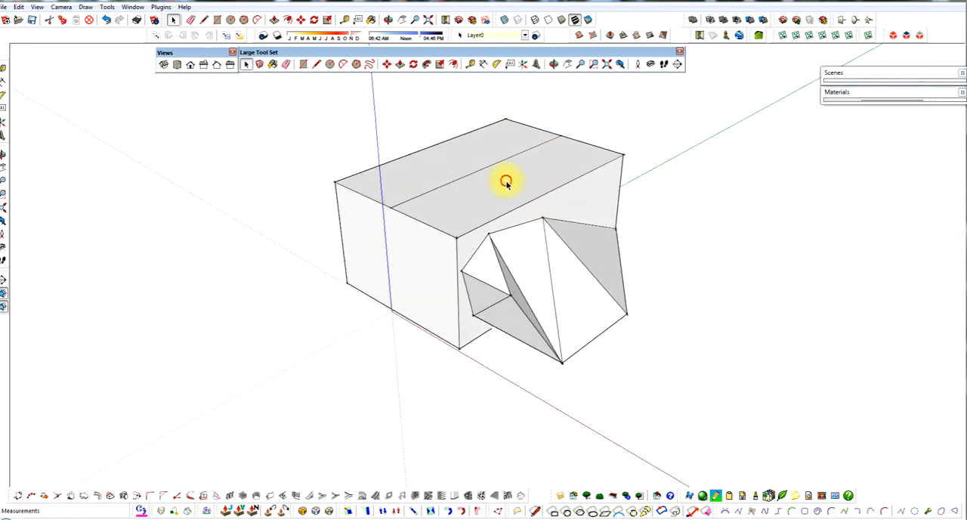
Step: Raise the centre line of the top face about 44 feet along the blue axis to form a gabled roof
click(506, 182)
click(479, 161)
click(486, 168)
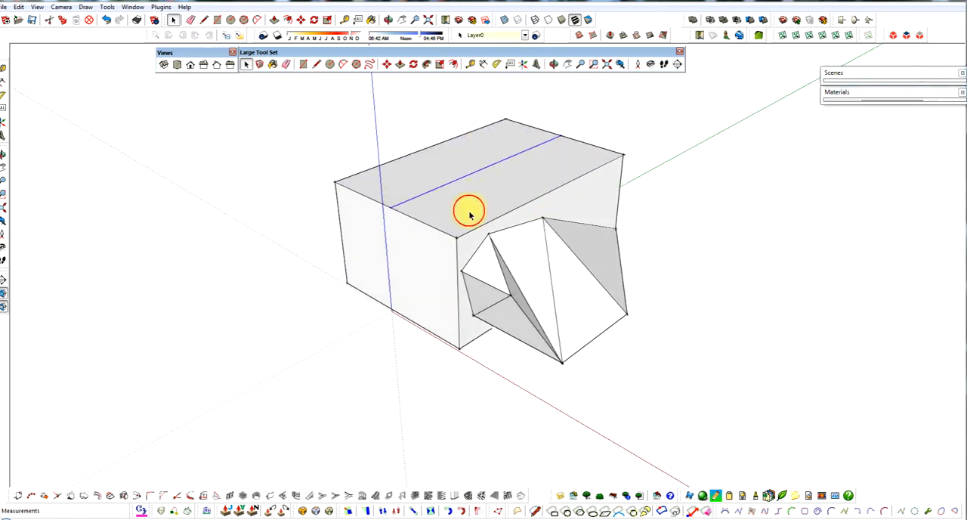
middle_drag(469, 210, 518, 225)
scroll(498, 189, up, 5)
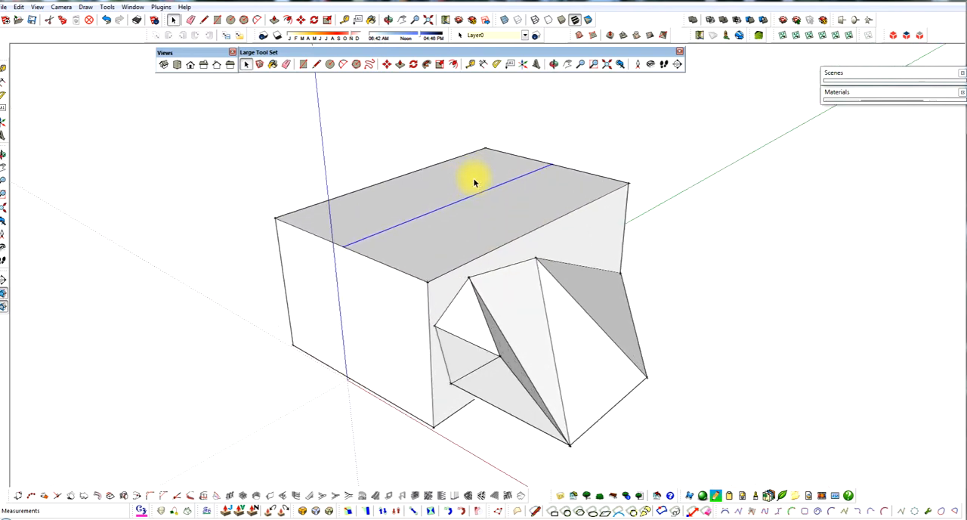
scroll(475, 181, up, 1)
middle_drag(465, 213, 478, 190)
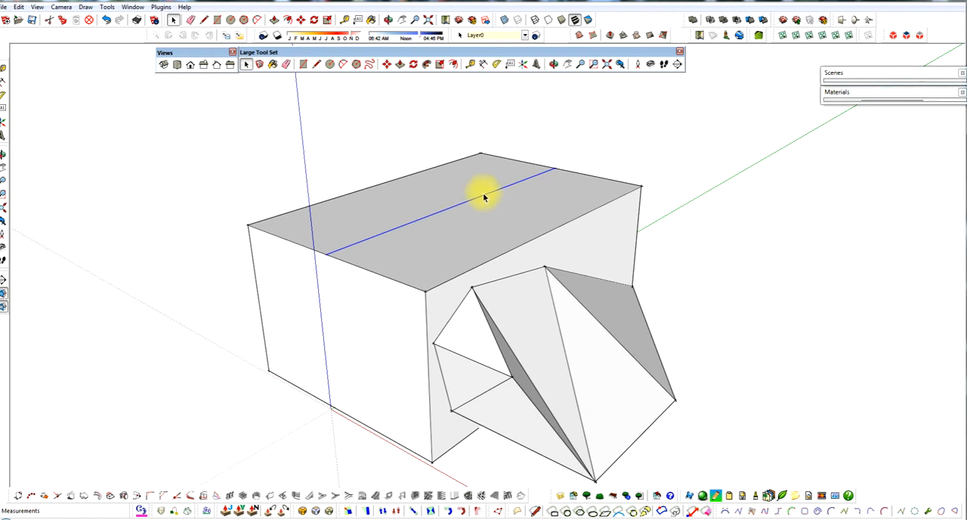
key(m)
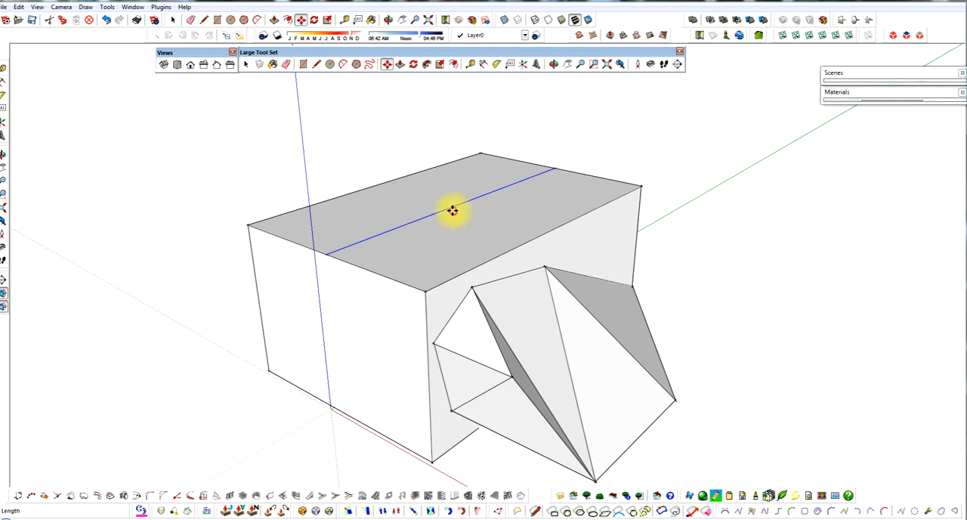
click(452, 211)
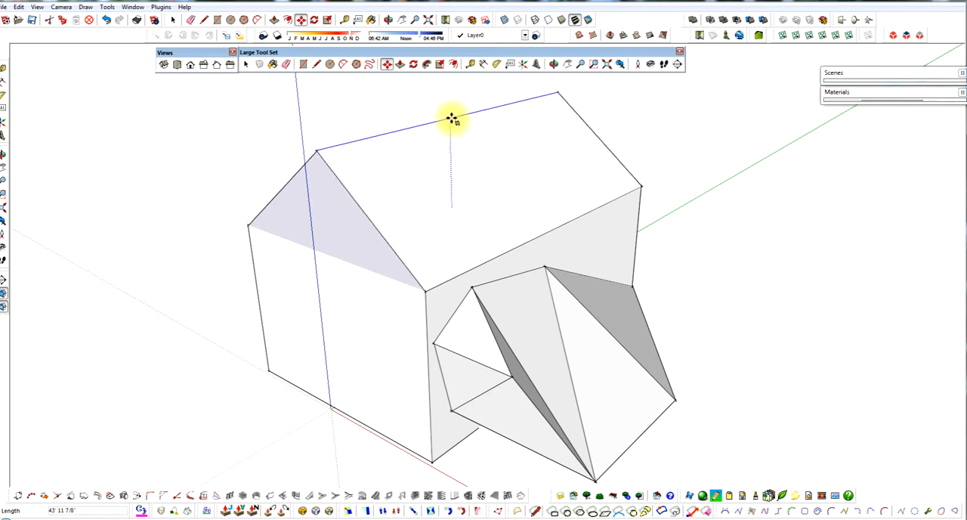
click(451, 117)
middle_drag(451, 115, 447, 239)
scroll(435, 244, down, 2)
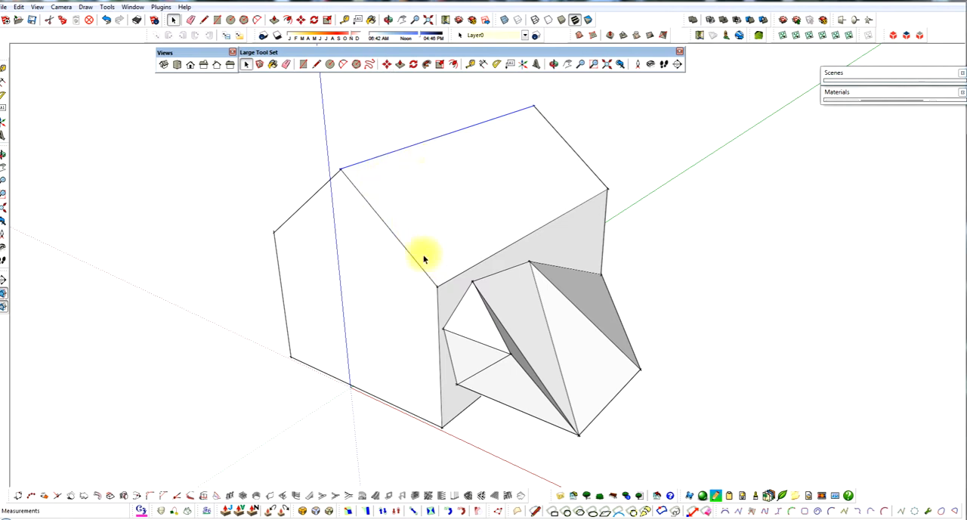
Step: Draw a line between the two eave corners of the front face to separate the gable triangle from the wall
middle_drag(411, 196, 513, 238)
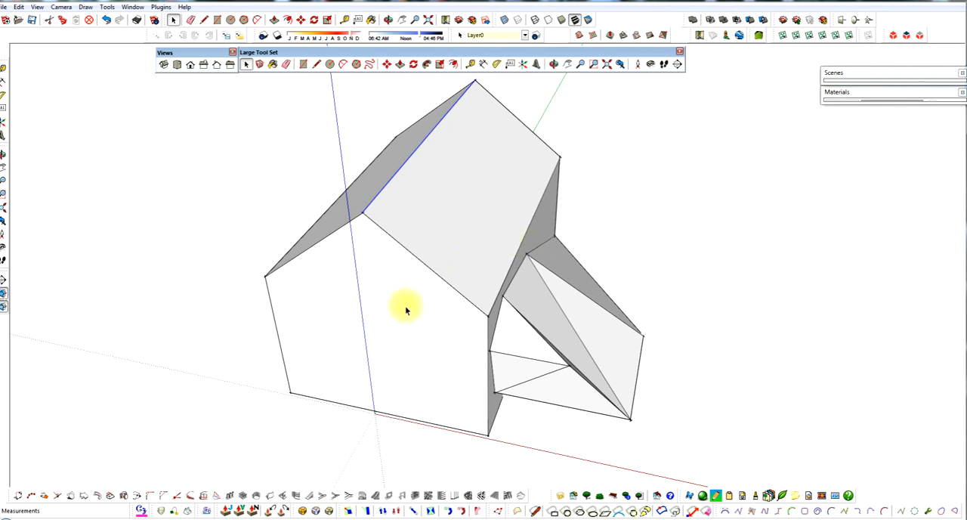
scroll(406, 310, up, 1)
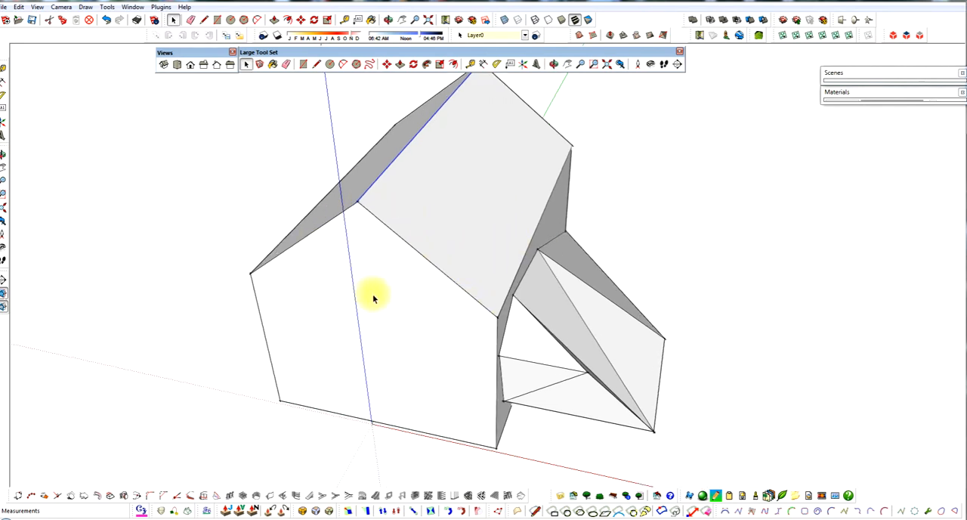
middle_drag(424, 230, 313, 230)
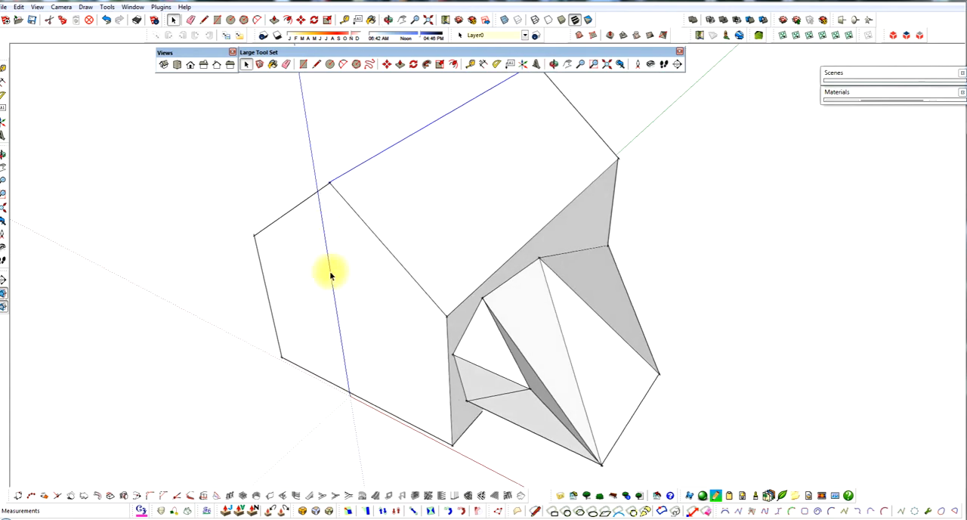
key(l)
click(255, 235)
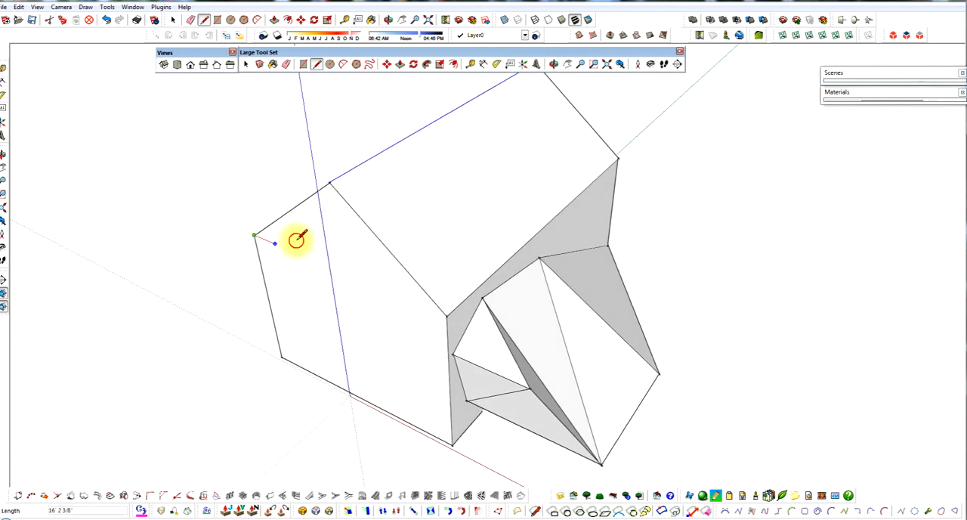
click(447, 311)
middle_drag(406, 282, 533, 252)
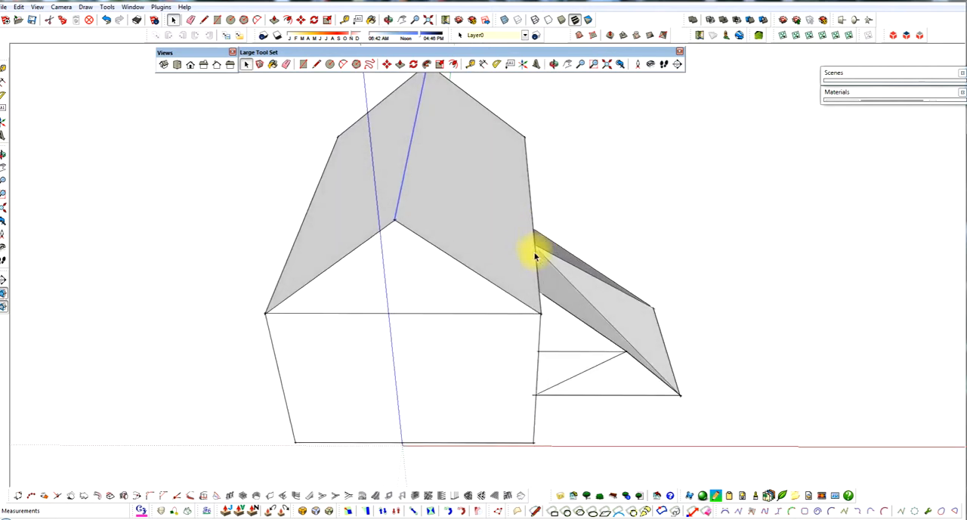
Step: Draw lines from both front eave corners across the roof slopes to the same point partway along the ridge
key(space)
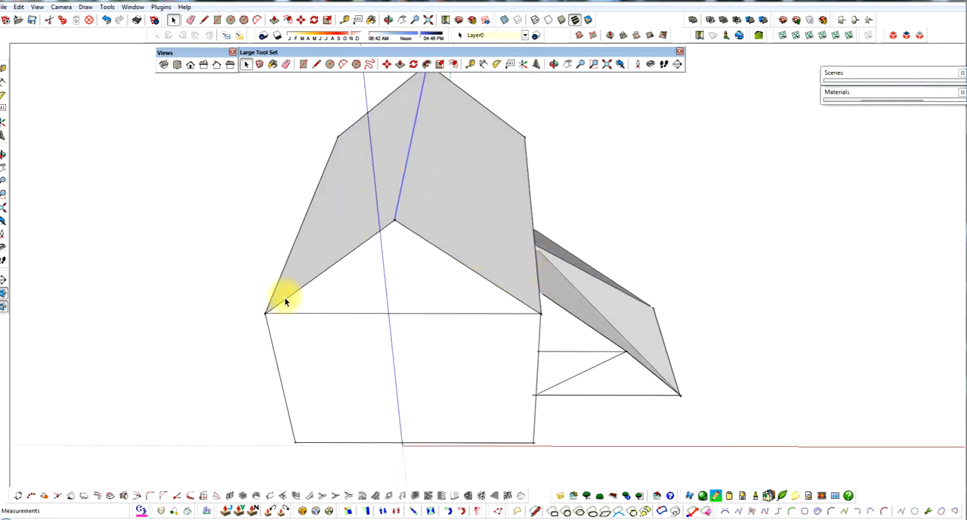
middle_drag(286, 295, 235, 303)
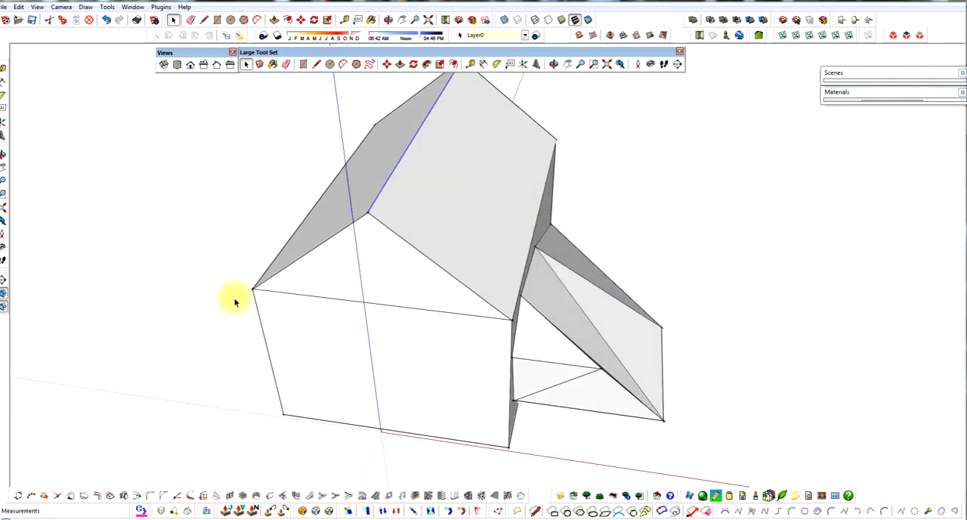
middle_drag(413, 292, 434, 289)
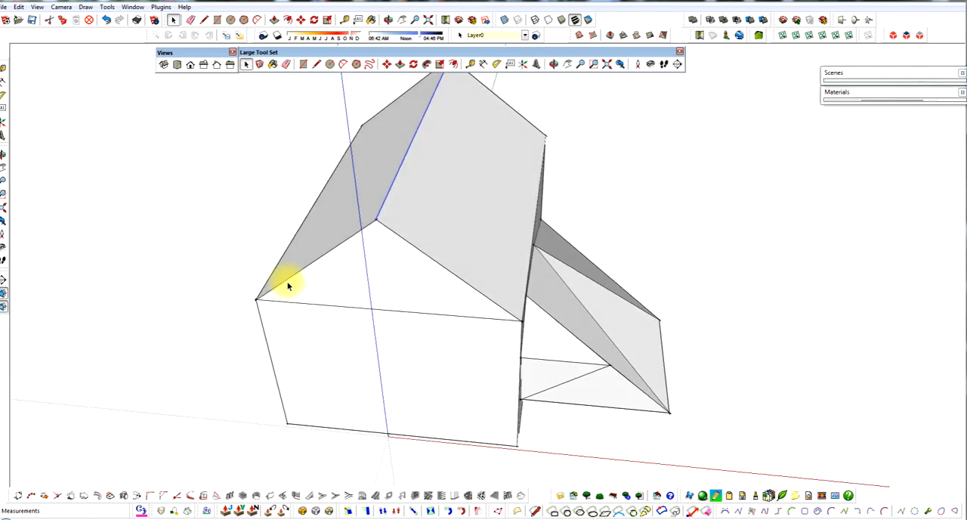
click(257, 298)
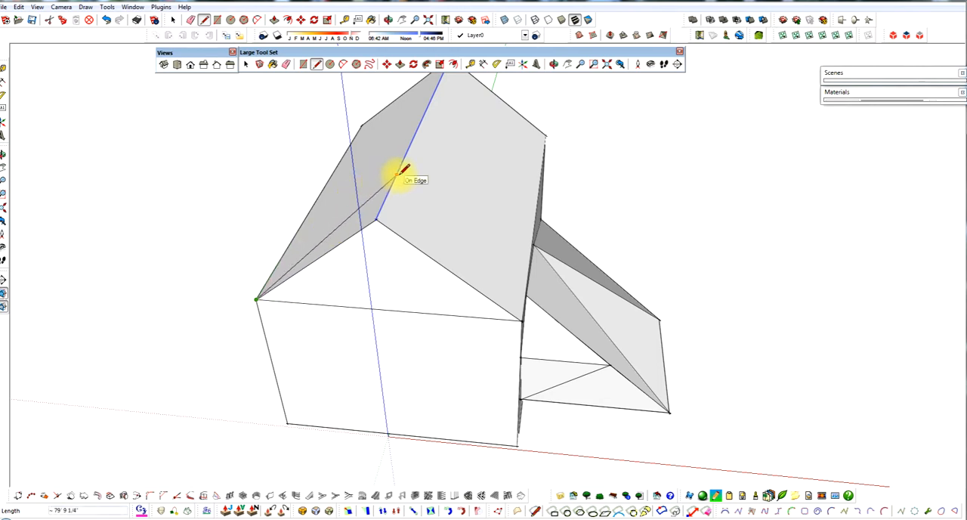
click(521, 320)
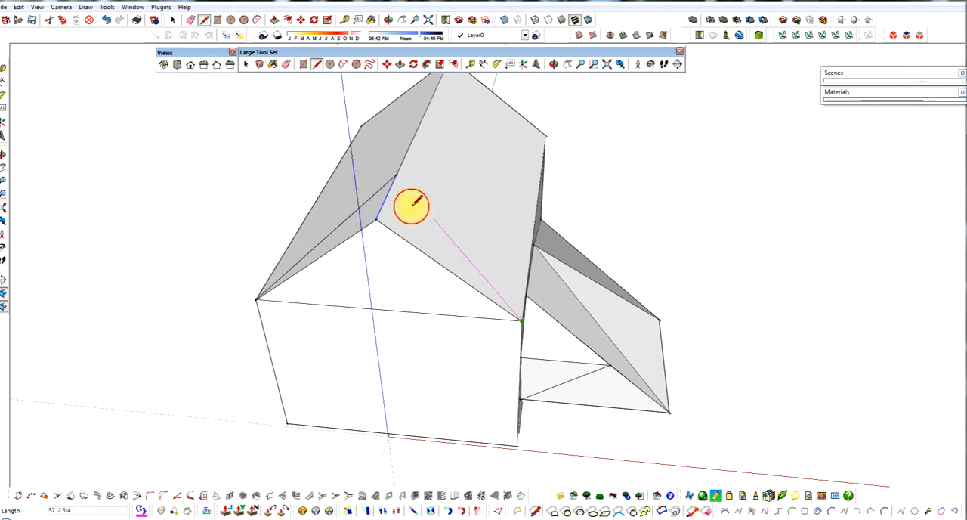
click(398, 174)
mouse_move(410, 254)
middle_down()
mouse_move(320, 242)
mouse_move(384, 270)
mouse_move(458, 267)
middle_up()
key(space)
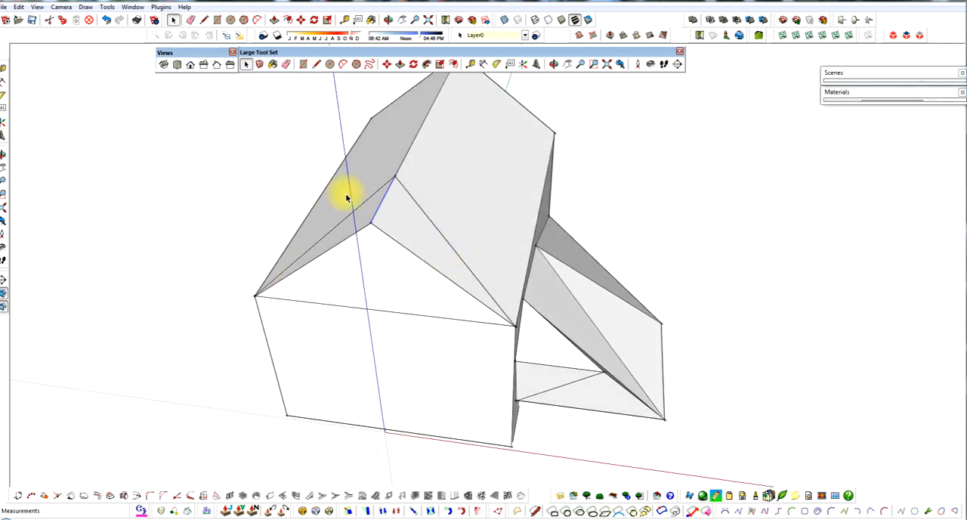
Step: Erase the edges meeting at the front gable's peak to cut that roof end back to the new lines
middle_drag(401, 259, 382, 262)
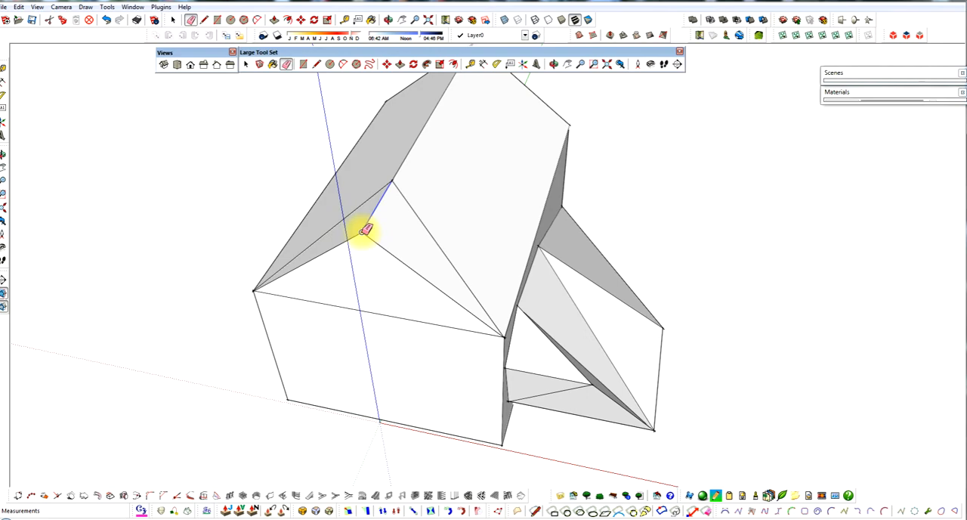
click(365, 230)
mouse_move(388, 244)
middle_down()
mouse_move(149, 151)
mouse_move(159, 151)
middle_up()
mouse_move(346, 164)
middle_down()
mouse_move(244, 72)
mouse_move(325, 90)
mouse_move(436, 159)
mouse_move(428, 198)
mouse_move(322, 209)
mouse_move(439, 201)
mouse_move(330, 201)
mouse_move(517, 216)
mouse_move(405, 231)
mouse_move(522, 262)
middle_up()
scroll(639, 175, up, 3)
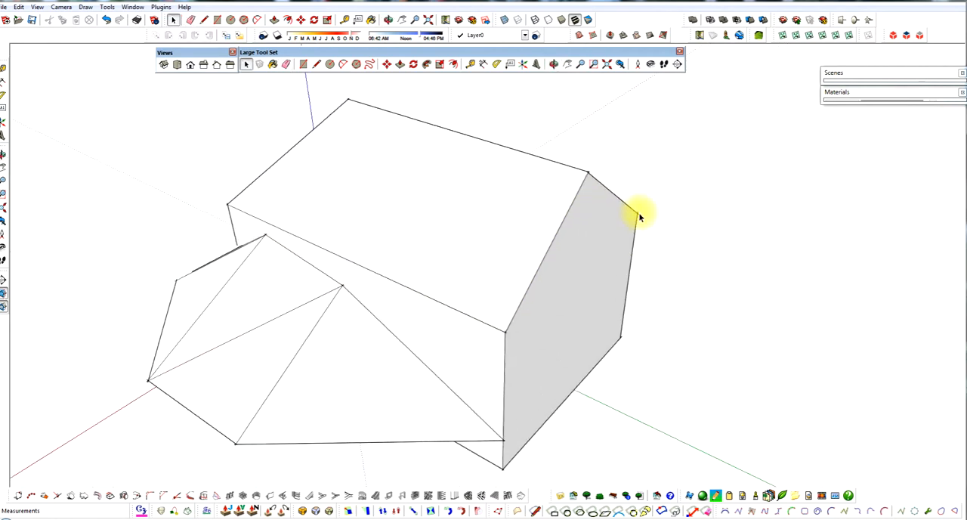
Step: Try to slope the rear gable by moving its ridge endpoint about 46 feet inward along the green axis
middle_drag(639, 214, 745, 189)
mouse_move(423, 156)
middle_down()
mouse_move(639, 155)
mouse_move(583, 205)
mouse_move(566, 252)
mouse_move(659, 214)
middle_up()
scroll(653, 218, up, 2)
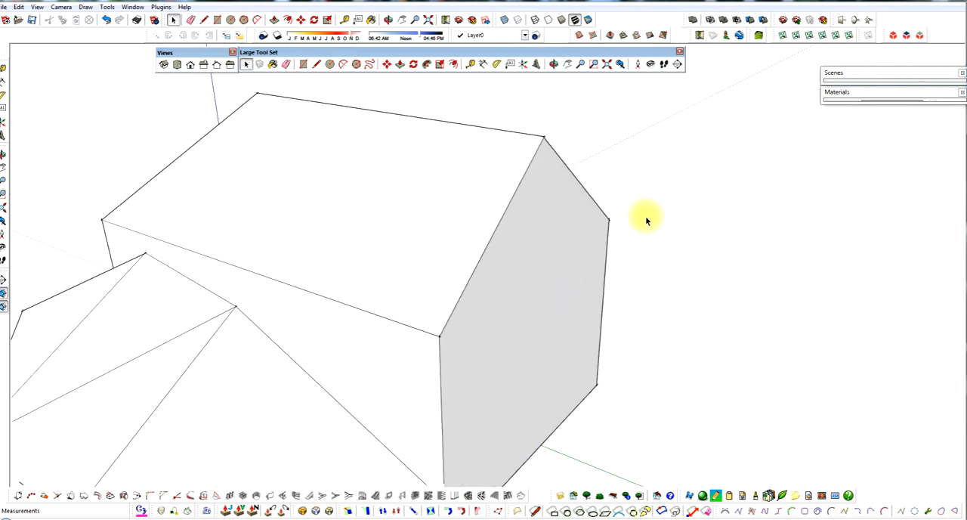
mouse_move(635, 263)
middle_down()
mouse_move(590, 262)
mouse_move(564, 313)
mouse_move(532, 318)
middle_up()
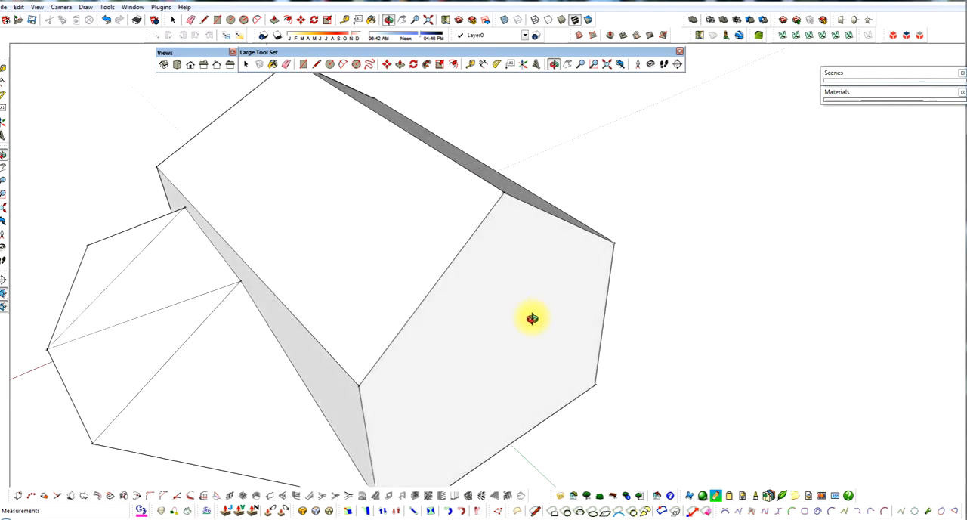
middle_drag(550, 217, 553, 264)
scroll(536, 223, up, 1)
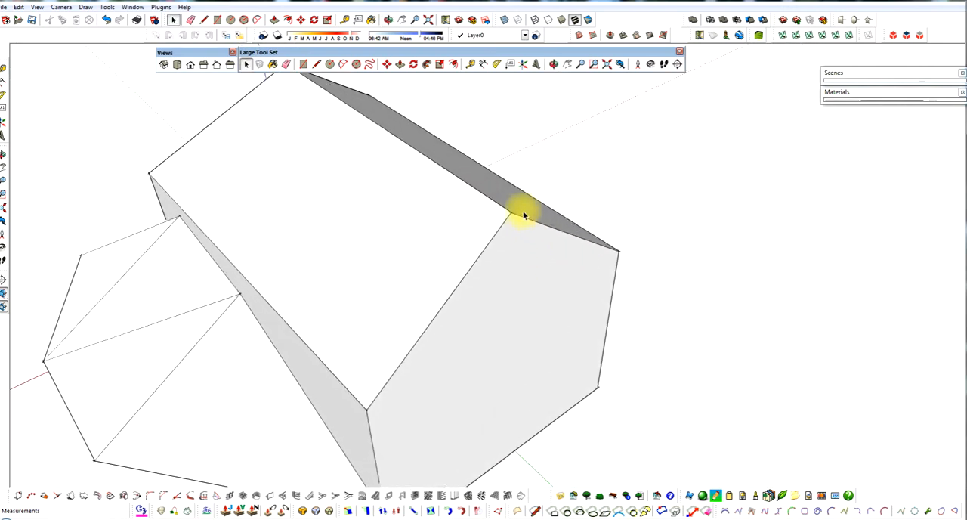
key(m)
click(513, 214)
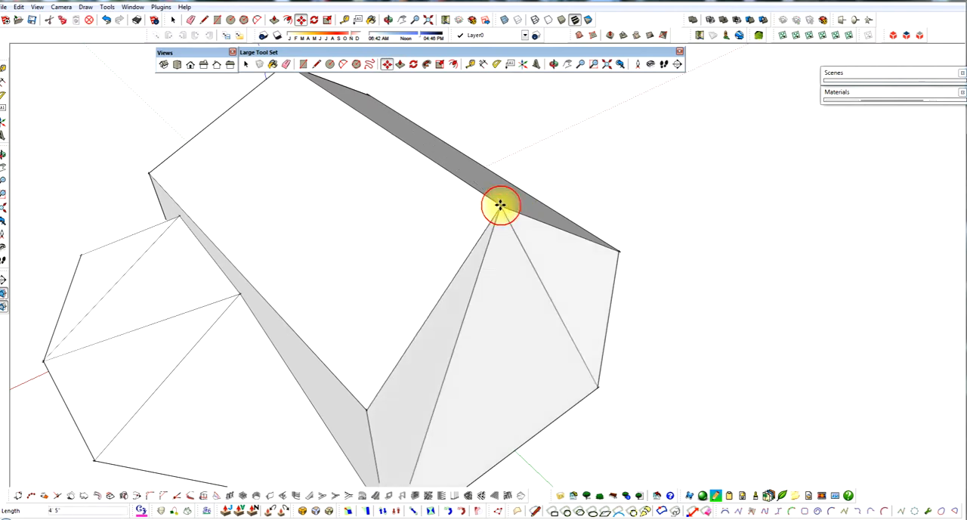
scroll(445, 182, down, 1)
middle_drag(457, 176, 389, 159)
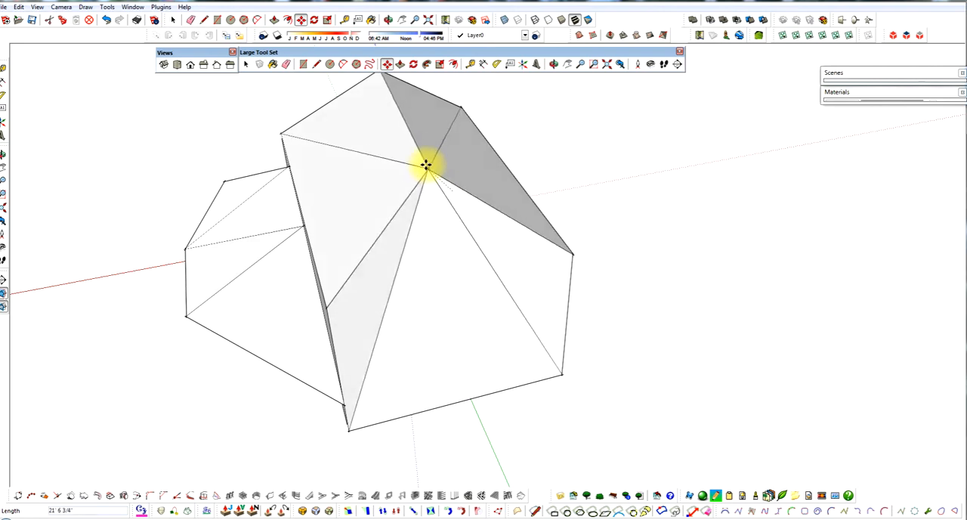
middle_drag(420, 144, 353, 104)
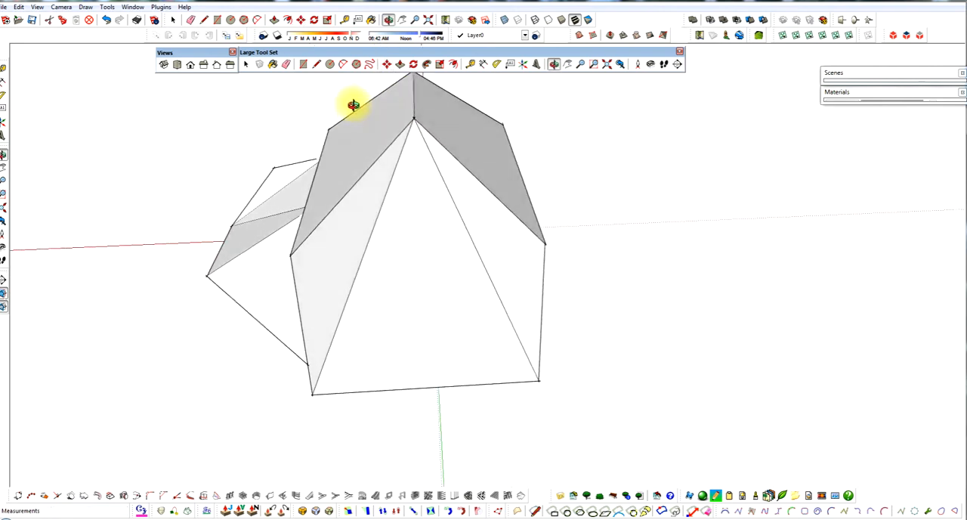
click(415, 124)
middle_drag(418, 122, 561, 85)
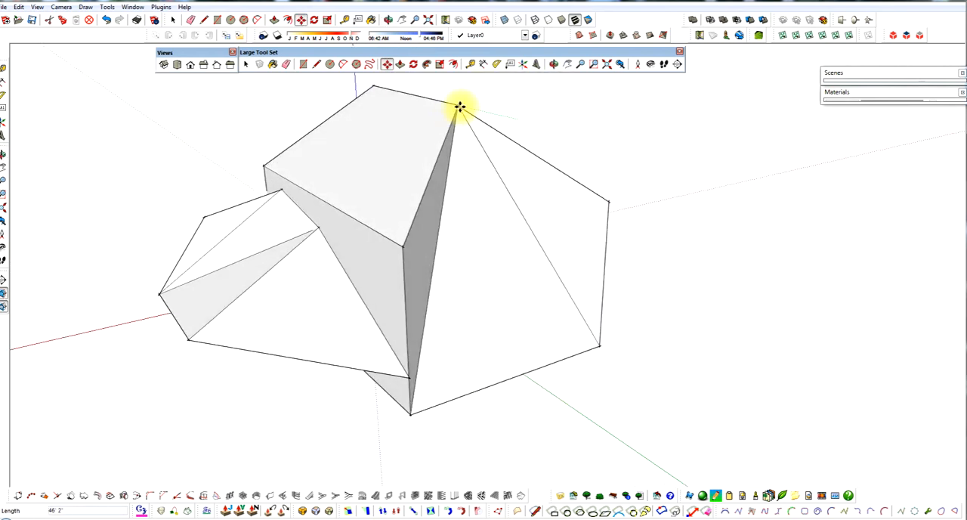
click(469, 121)
middle_drag(468, 121, 472, 254)
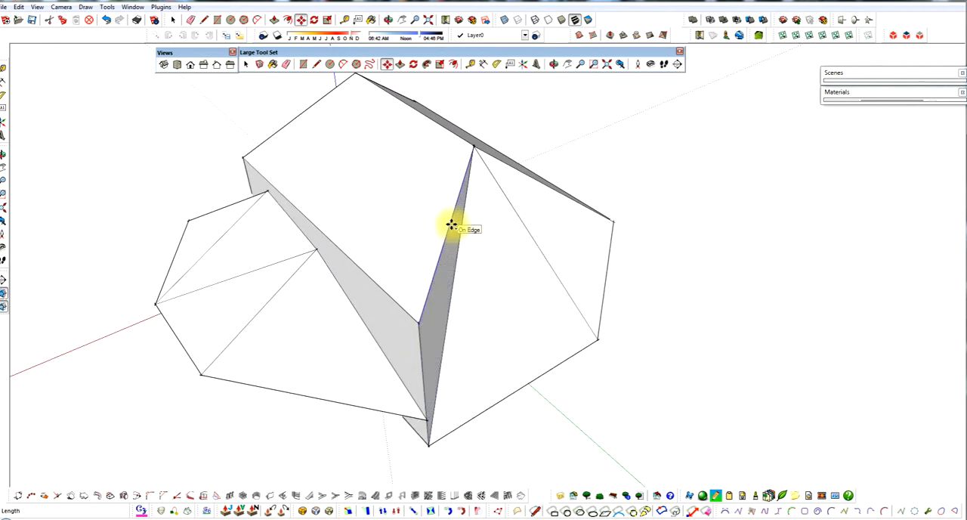
Step: Undo the inward move of the rear ridge endpoint
click(450, 235)
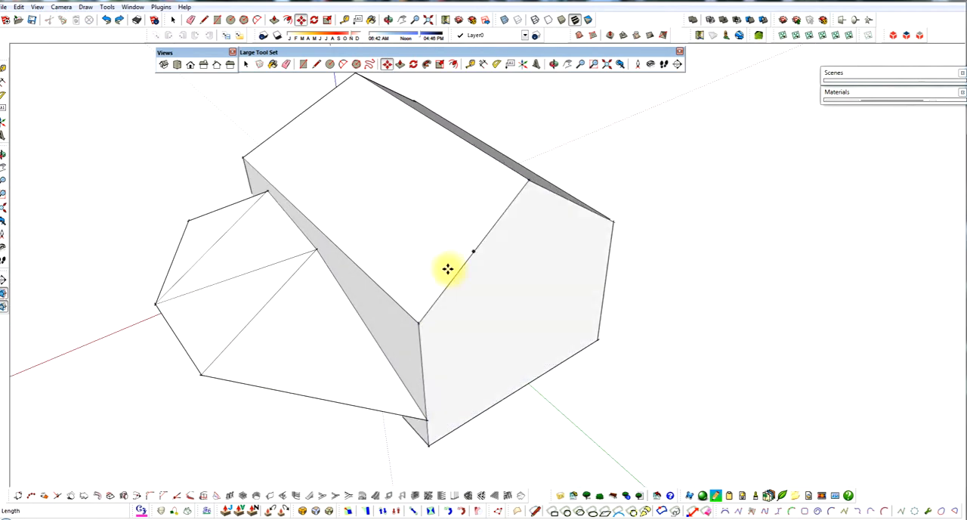
click(463, 216)
middle_drag(463, 217, 461, 205)
Step: Draw a line joining the two rear eave corners to divide the gable from the wall, and select each face to check the split
scroll(460, 212, down, 1)
key(l)
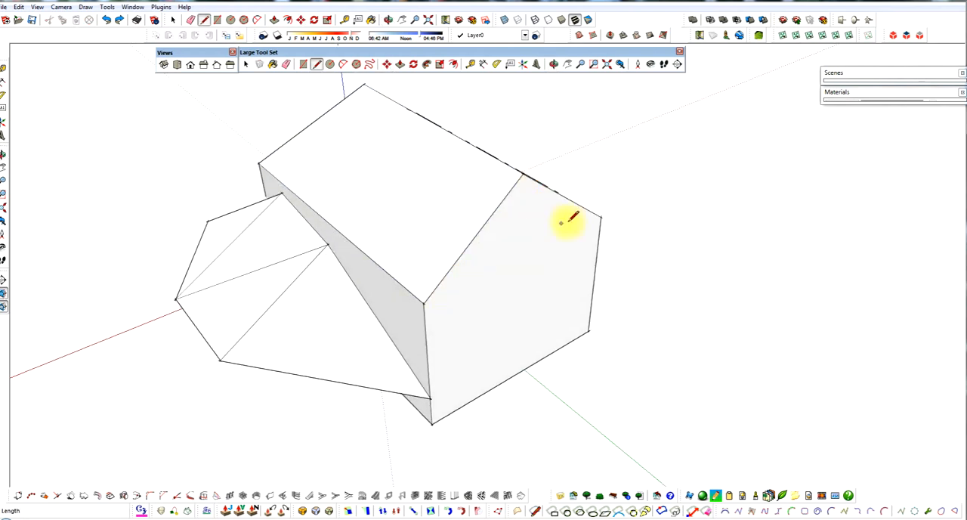
mouse_move(286, 133)
middle_down()
mouse_move(610, 129)
mouse_move(292, 133)
mouse_move(318, 151)
middle_up()
click(421, 299)
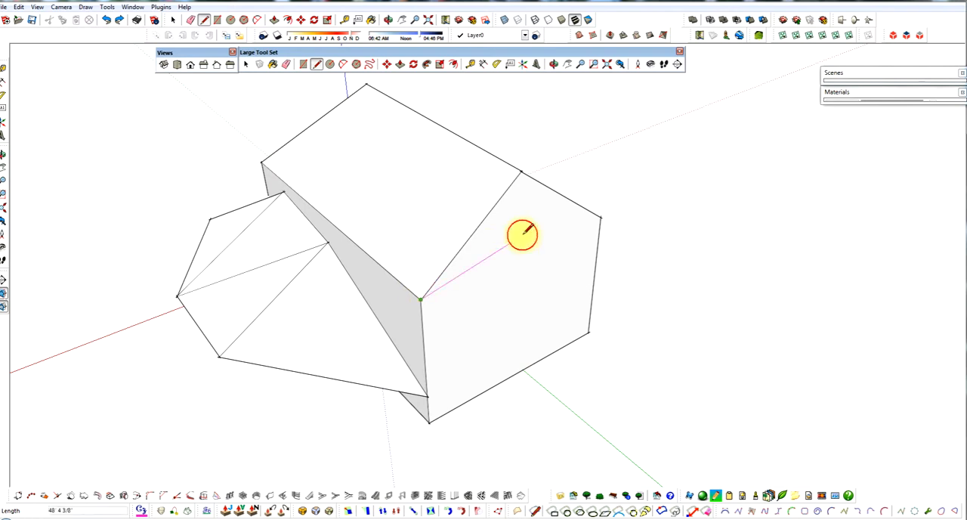
click(591, 225)
key(space)
click(528, 267)
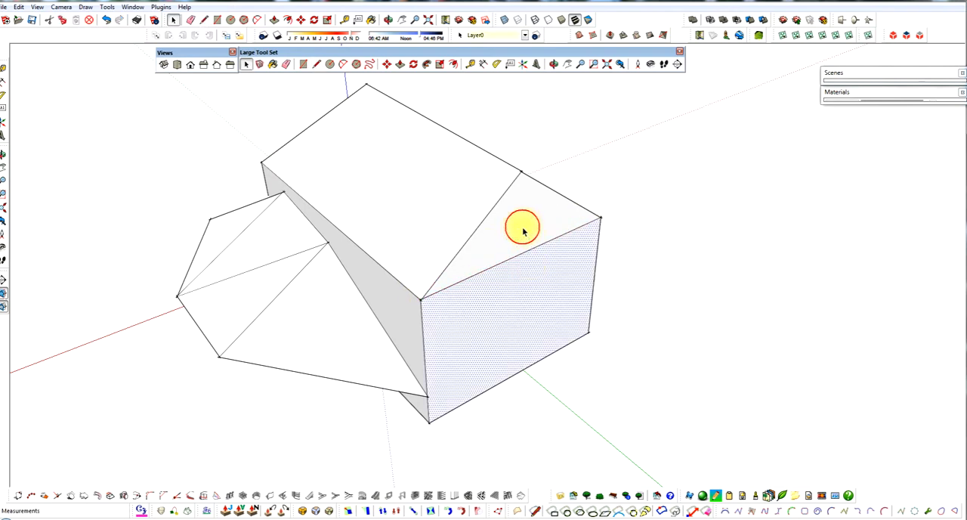
click(523, 227)
middle_drag(519, 252, 533, 245)
click(603, 235)
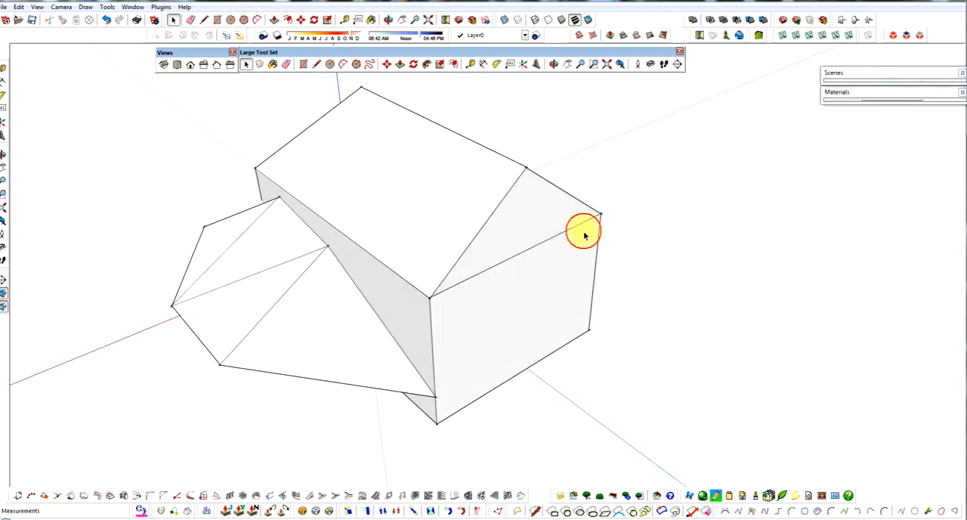
Step: Move the rear ridge endpoint about 50 feet inward along the green axis to slope the rear gable triangle
middle_drag(471, 208, 460, 266)
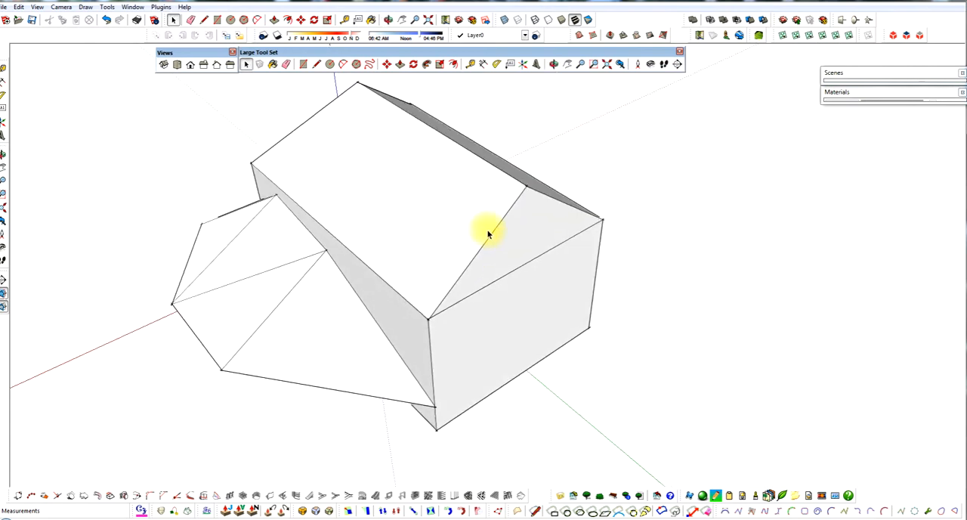
middle_drag(524, 195, 507, 216)
key(m)
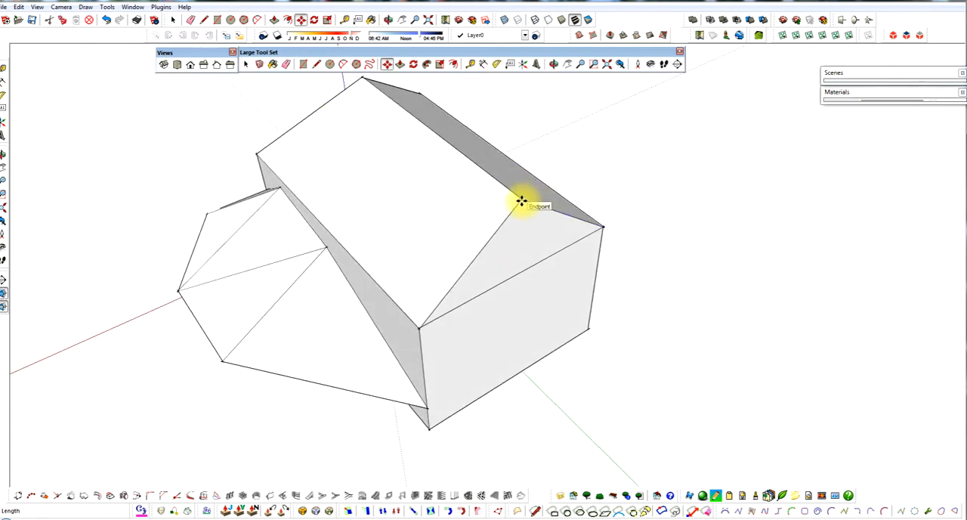
drag(516, 199, 451, 150)
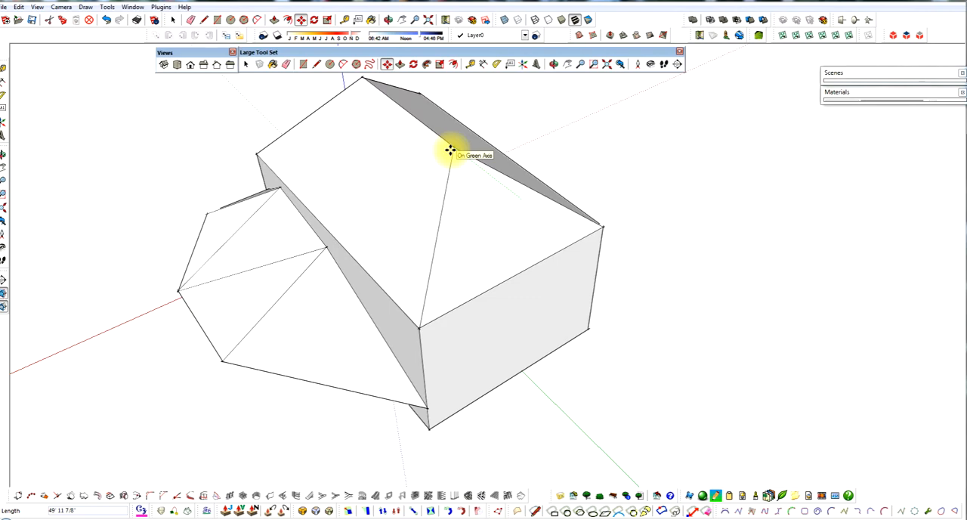
click(451, 150)
Step: Move the rear ridge endpoint about 11 feet back outward along the ridge line
middle_drag(451, 225, 557, 147)
key(m)
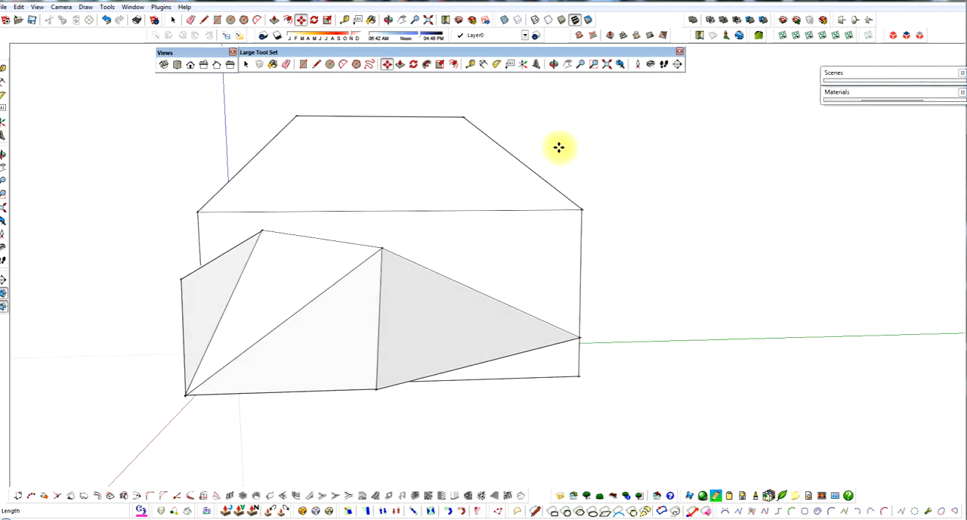
click(465, 118)
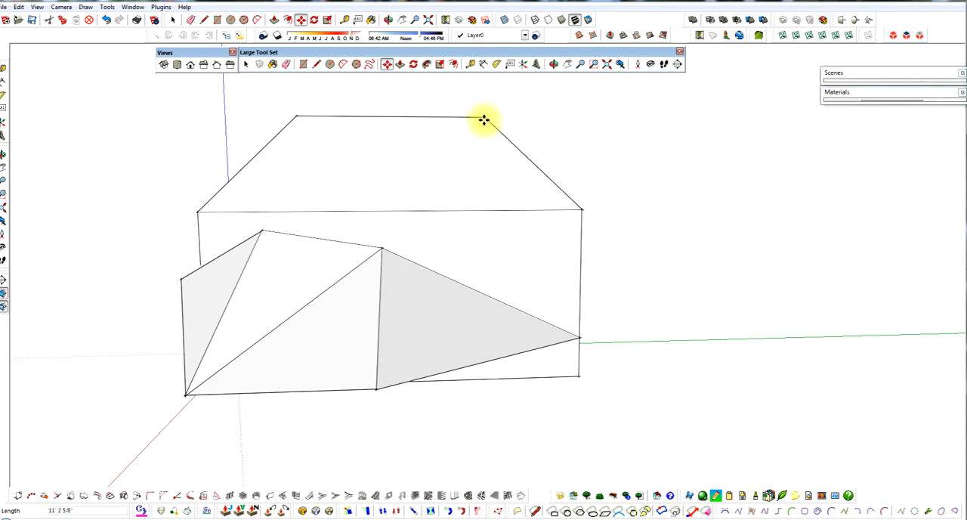
click(481, 120)
mouse_move(514, 234)
middle_down()
mouse_move(460, 233)
mouse_move(600, 219)
mouse_move(620, 230)
mouse_move(522, 231)
mouse_move(421, 252)
mouse_move(572, 207)
mouse_move(492, 255)
mouse_move(494, 300)
middle_up()
Step: Erase the upper edges of the faceted volume projecting from the side wall, down to its base face
key(space)
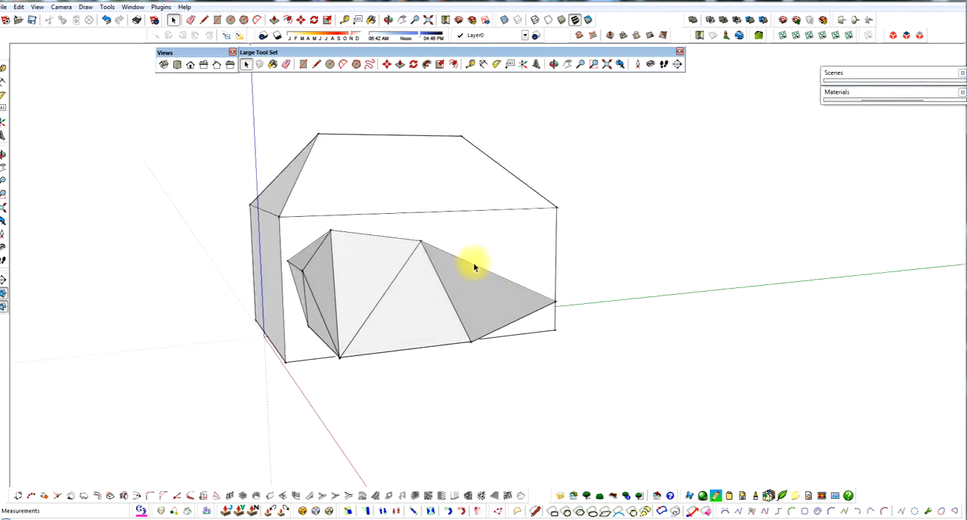
key(e)
click(420, 244)
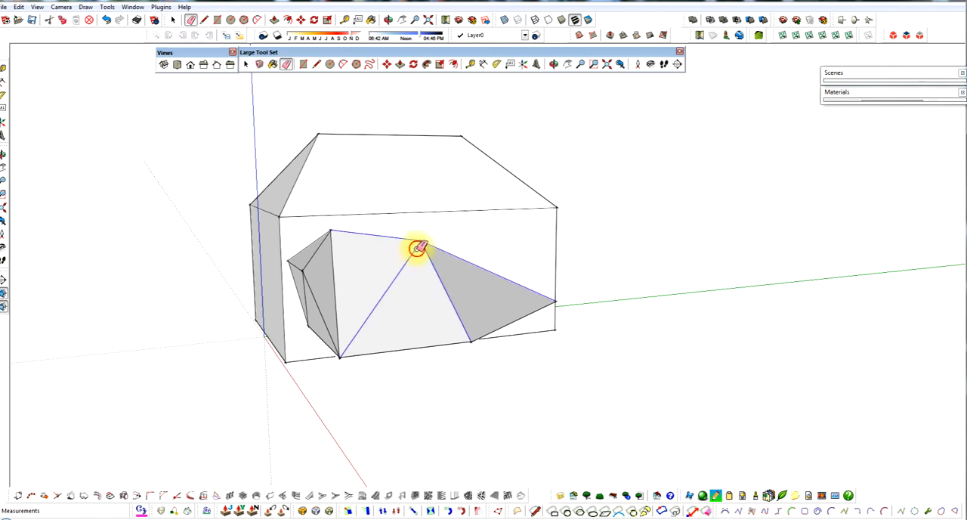
click(333, 243)
click(373, 288)
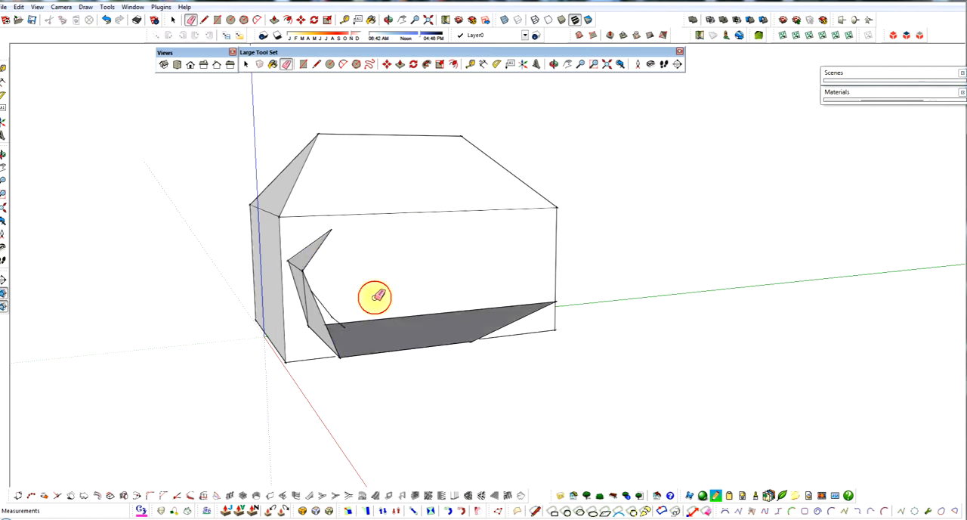
click(320, 299)
click(295, 266)
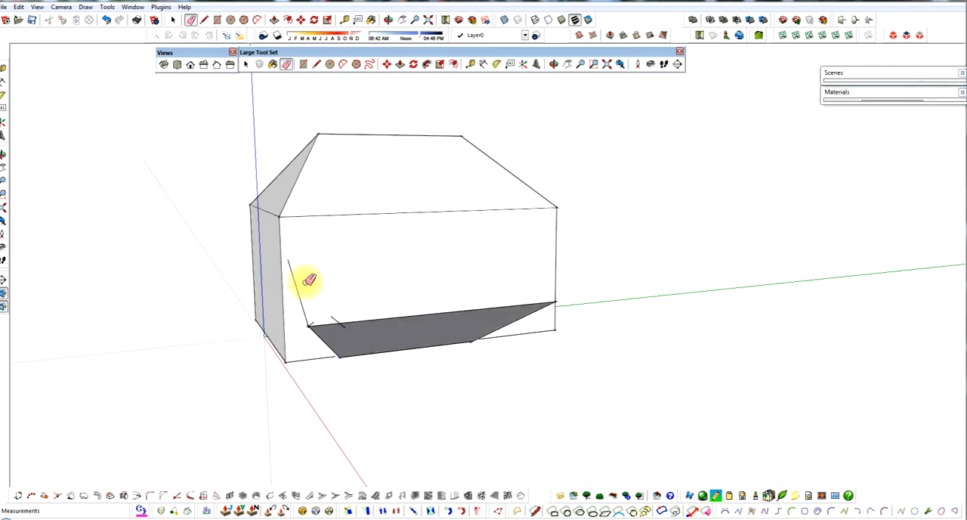
Step: Erase the leftover base face's edges and the stray lines beside the side wall
mouse_move(495, 340)
middle_down()
mouse_move(577, 330)
mouse_move(654, 340)
mouse_move(566, 335)
middle_up()
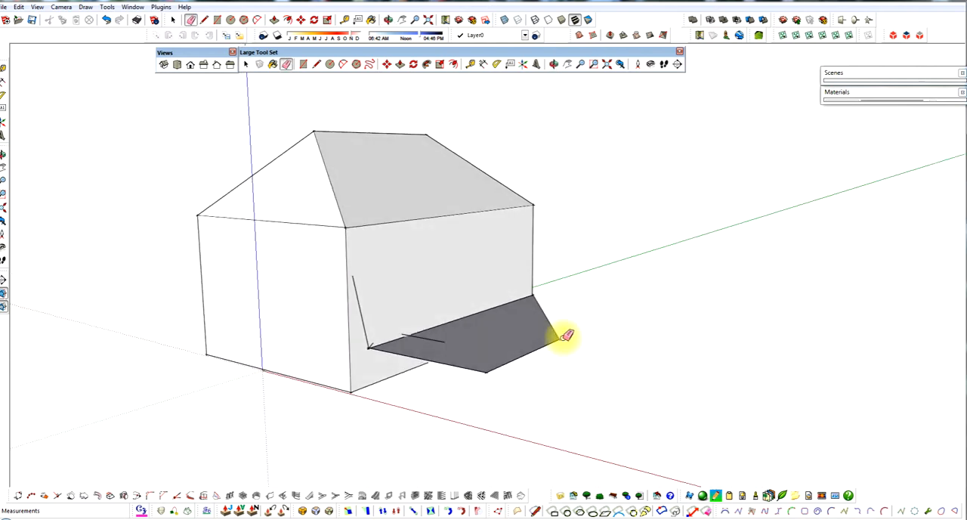
mouse_move(566, 334)
mouse_down()
mouse_move(506, 361)
mouse_move(414, 330)
mouse_up()
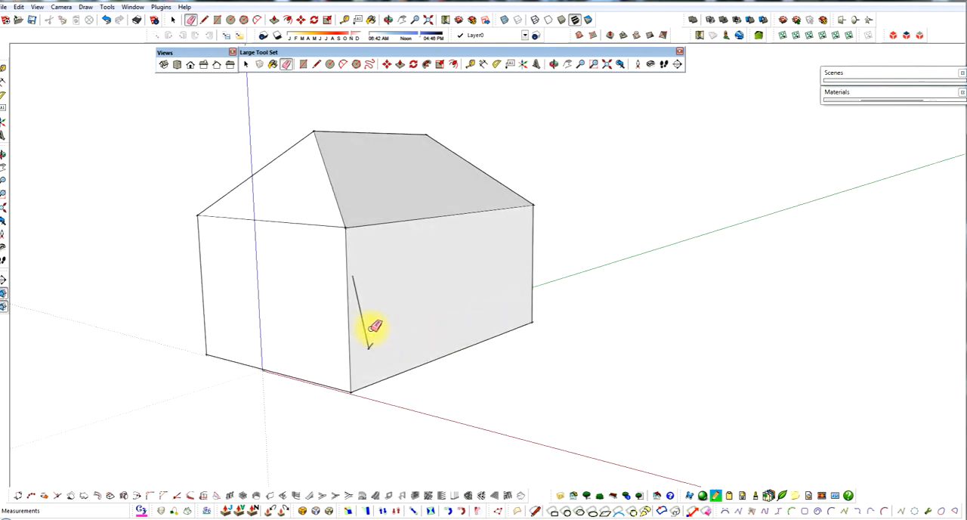
mouse_move(437, 340)
middle_down()
mouse_move(361, 345)
mouse_move(403, 355)
mouse_move(387, 313)
mouse_move(349, 280)
middle_up()
Step: Draw a rectangle about 61 by 43.5 feet on the side wall and select its face
key(space)
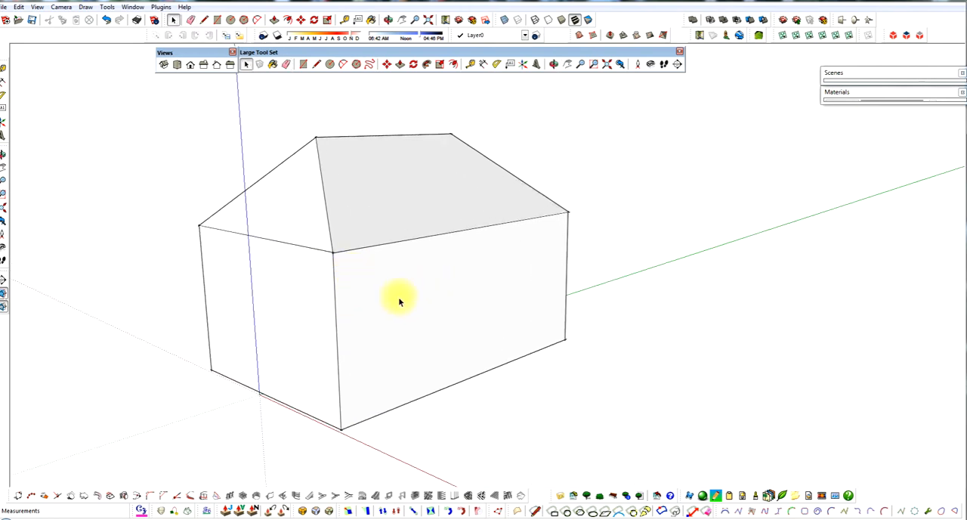
key(r)
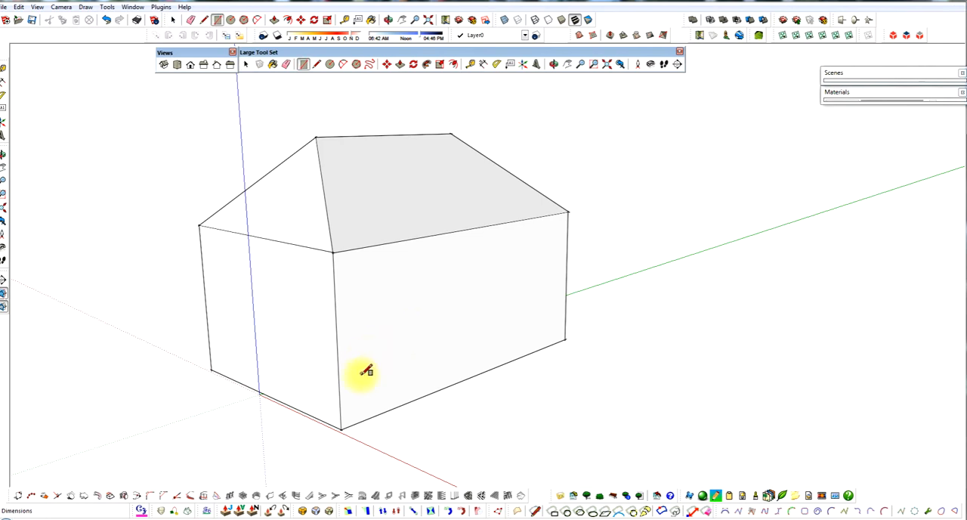
click(360, 377)
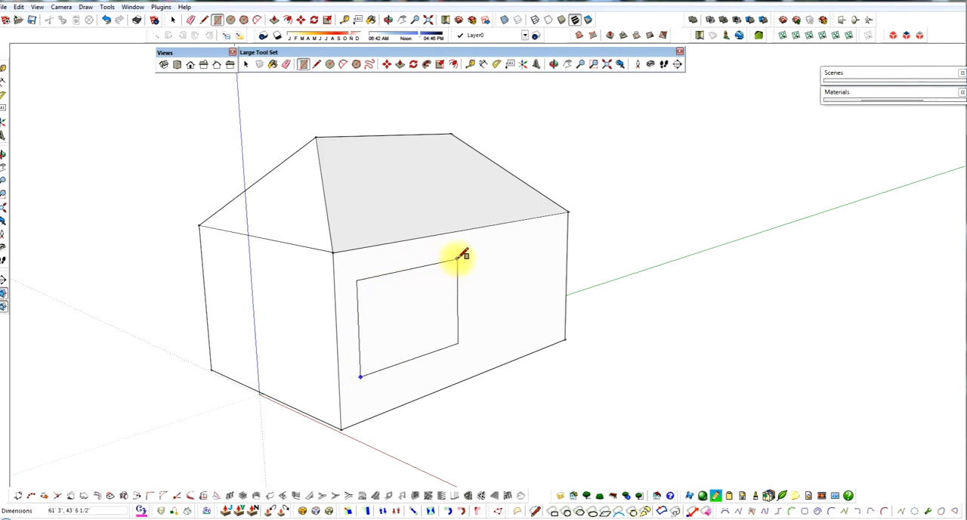
key(space)
click(425, 304)
Step: Move the side-wall rectangle about 407 feet away from the house and bring it back onto the wall
middle_drag(425, 304, 373, 294)
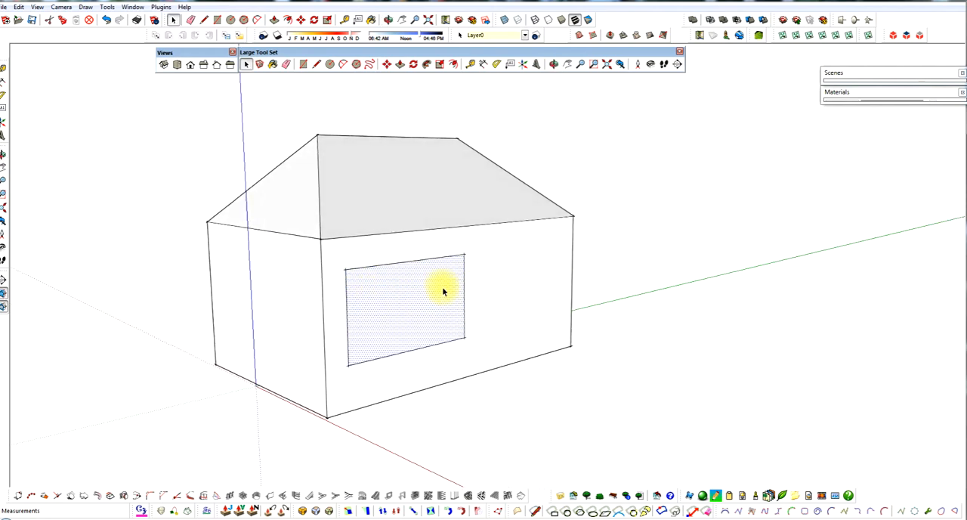
drag(402, 303, 590, 287)
middle_drag(590, 288, 706, 307)
drag(705, 307, 586, 294)
scroll(561, 294, down, 3)
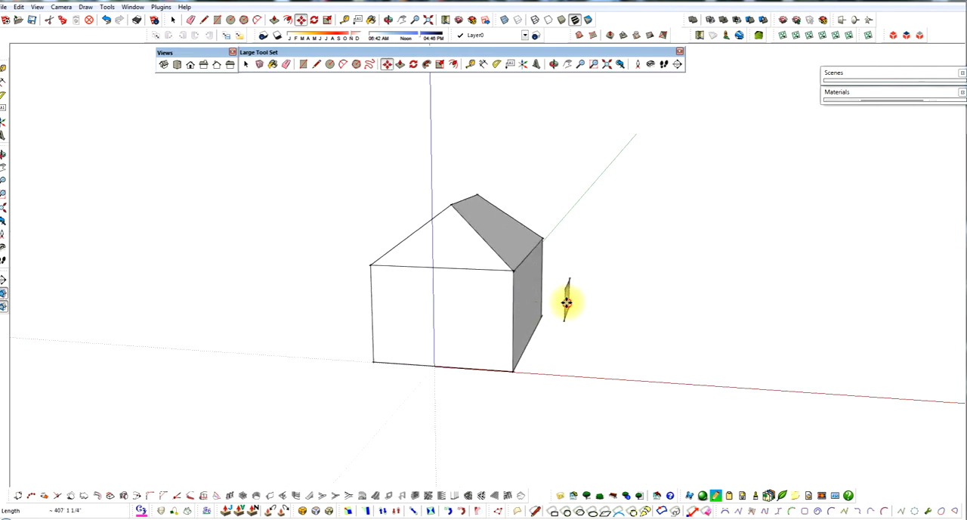
middle_drag(567, 302, 390, 323)
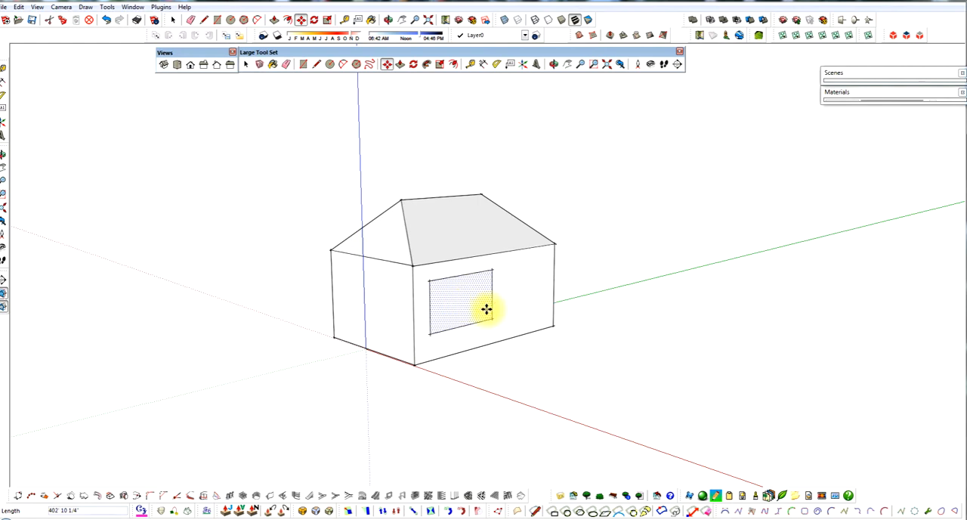
click(486, 309)
scroll(486, 309, up, 4)
key(space)
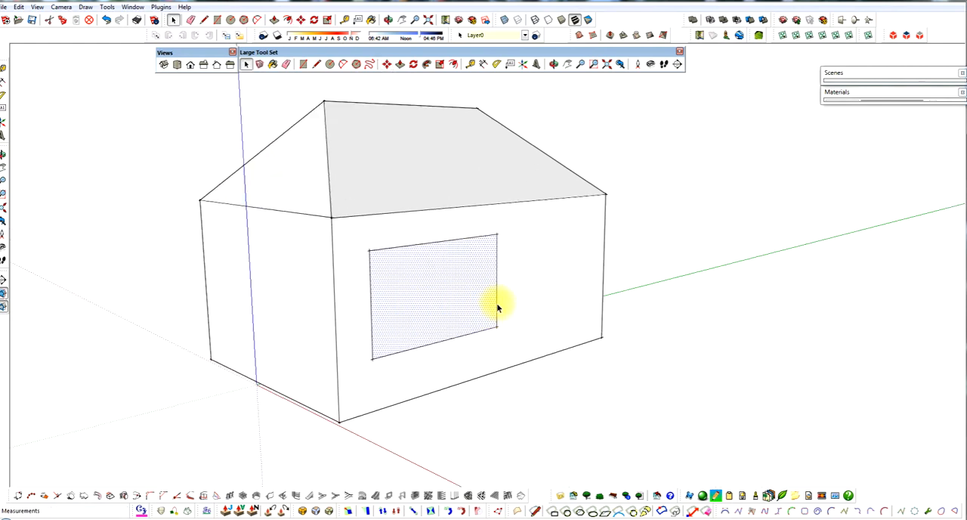
Step: Draw a second rectangle on the front end wall, beside the corner shared with the side wall
scroll(635, 302, down, 3)
middle_drag(635, 303, 629, 338)
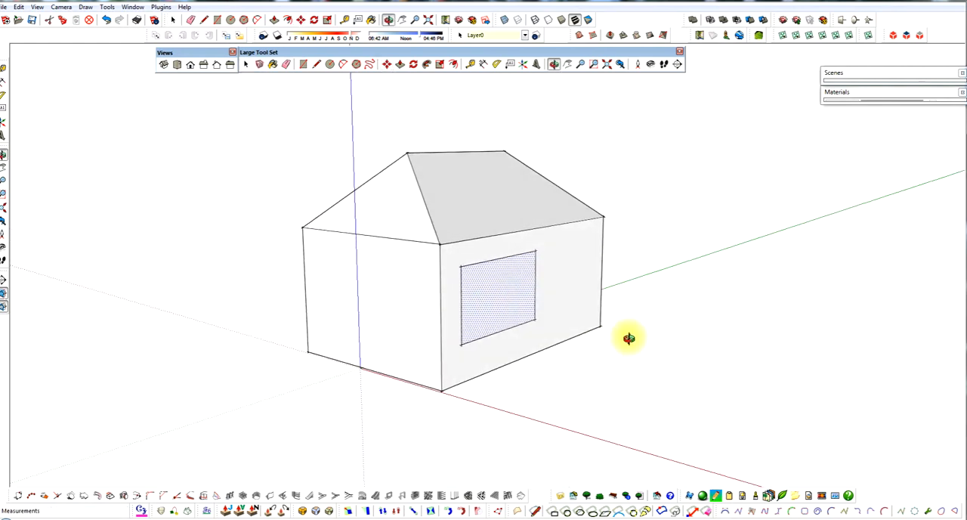
scroll(468, 337, down, 1)
middle_drag(427, 325, 390, 339)
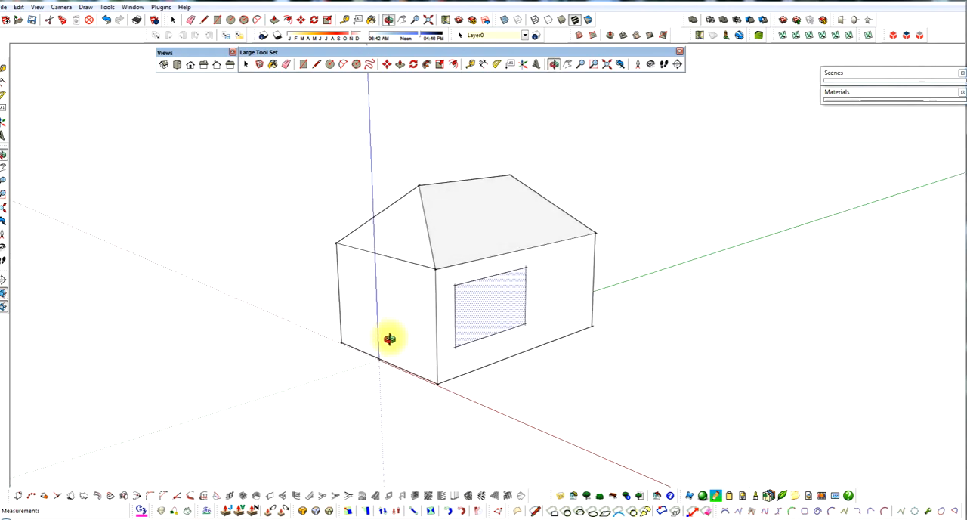
scroll(408, 301, up, 1)
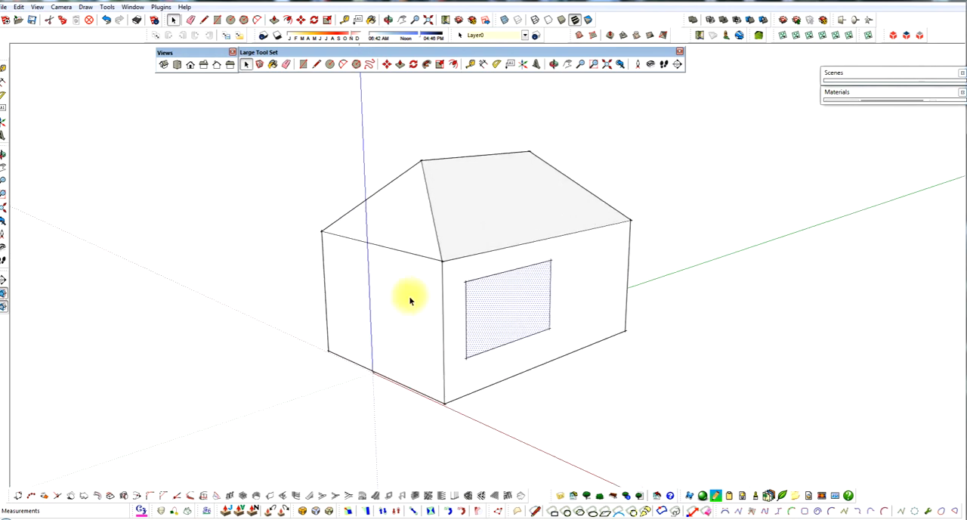
middle_drag(406, 298, 434, 348)
scroll(425, 376, up, 2)
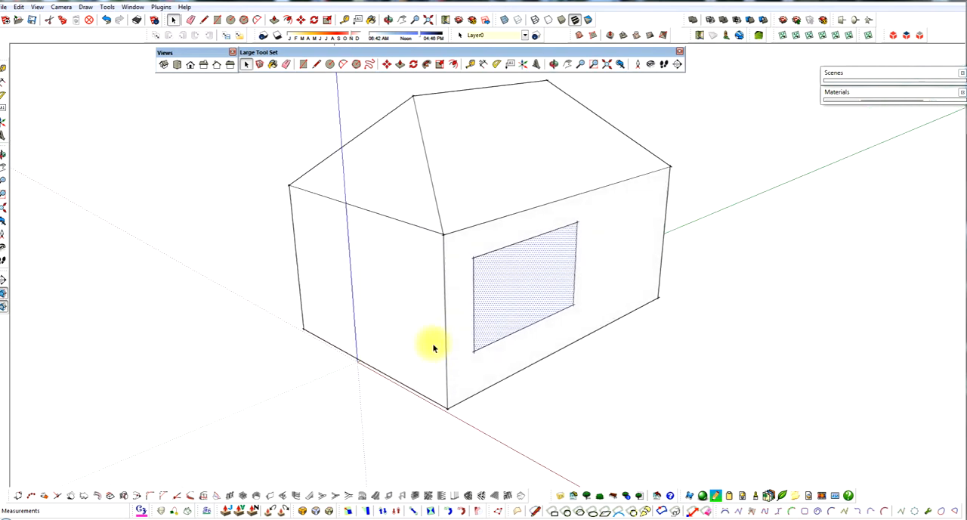
key(r)
click(431, 267)
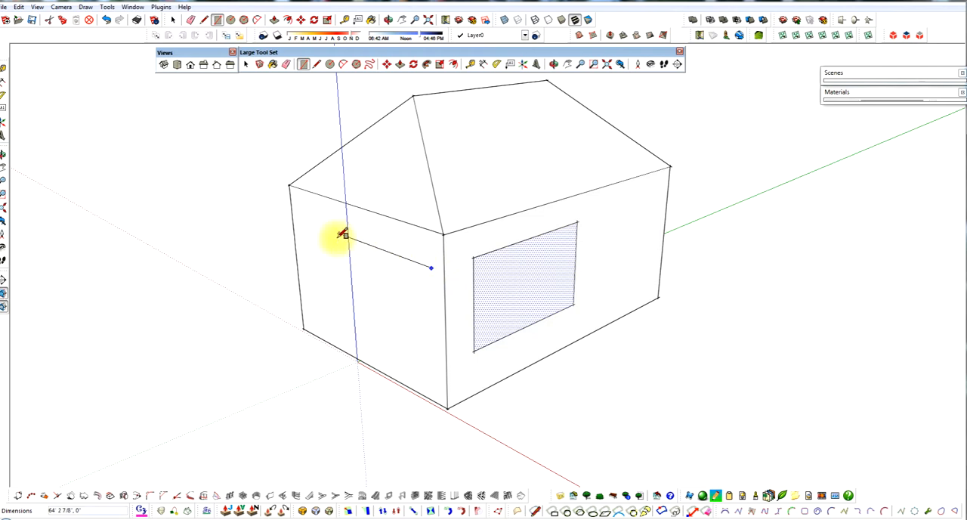
click(348, 305)
middle_drag(399, 309, 423, 257)
key(space)
Step: Select the end-wall rectangle's top edge and add guide lines along both walls at the height of the side rectangle's top edge
scroll(423, 249, up, 3)
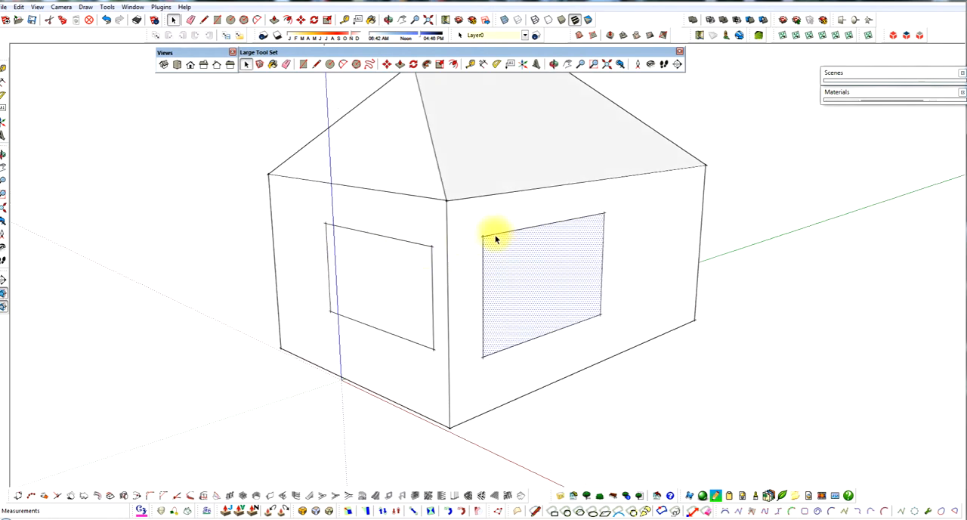
click(417, 248)
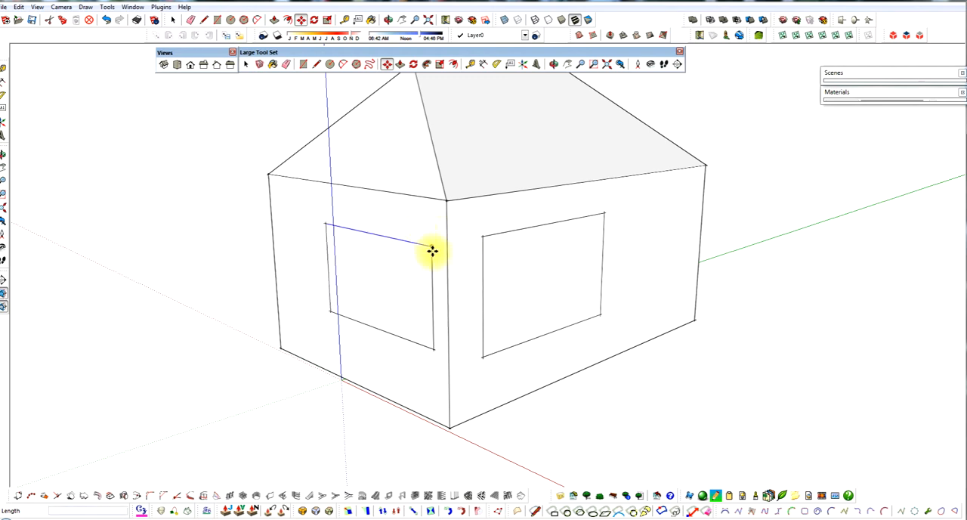
key(t)
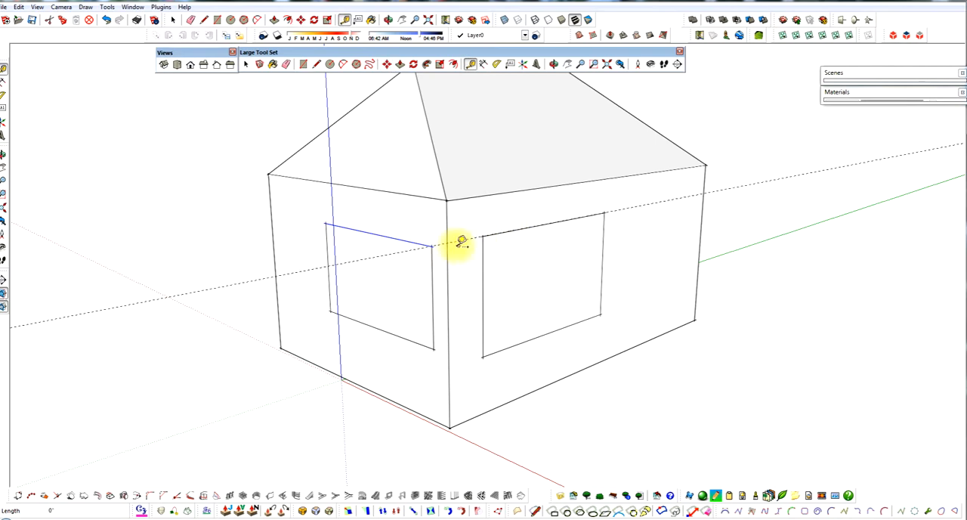
mouse_move(458, 244)
middle_down()
mouse_move(471, 259)
mouse_move(519, 272)
mouse_move(484, 230)
middle_up()
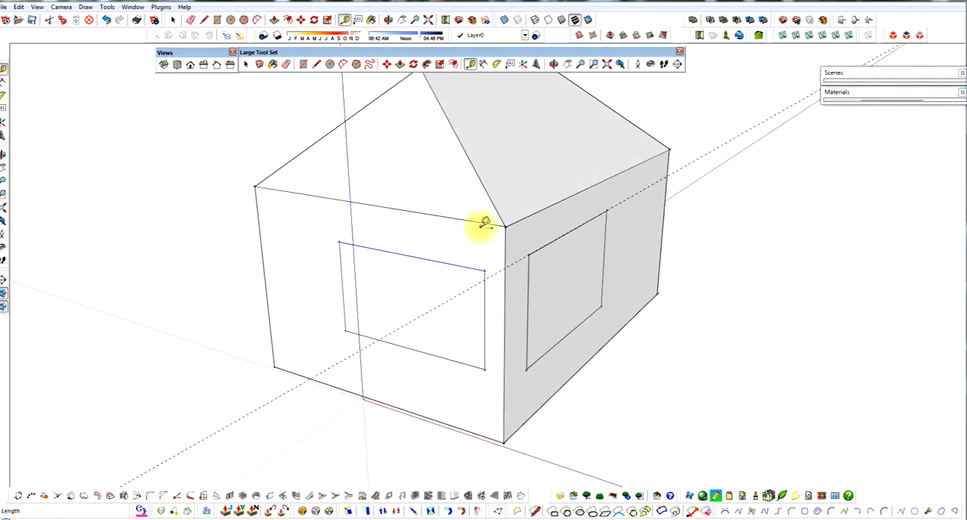
click(481, 224)
Step: Move the end-wall rectangle's top edge up about 2 feet onto the guide line, and delete the guide lines
middle_drag(504, 266, 400, 236)
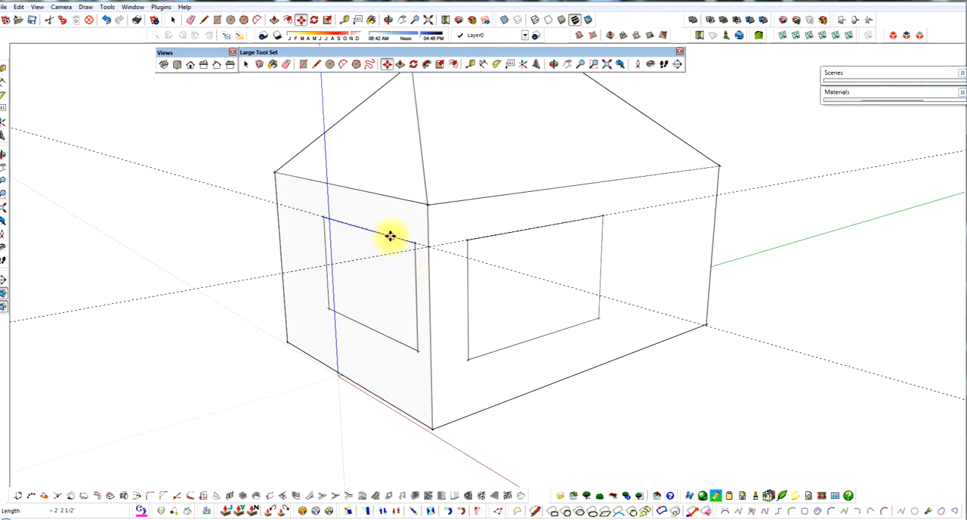
mouse_move(390, 236)
middle_down()
mouse_move(433, 264)
mouse_move(462, 259)
mouse_move(385, 271)
mouse_move(294, 244)
middle_up()
key(e)
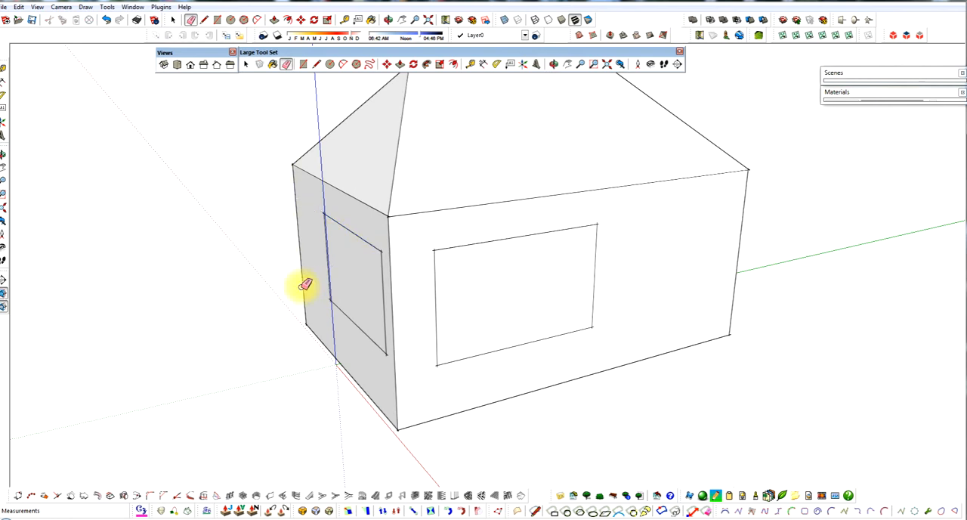
Step: Move the end-wall rectangle about 15.5 feet along its wall, away from the corner shared with the side wall
mouse_move(702, 366)
middle_down()
mouse_move(540, 325)
mouse_move(609, 313)
mouse_move(633, 292)
mouse_move(583, 291)
middle_up()
scroll(442, 288, up, 2)
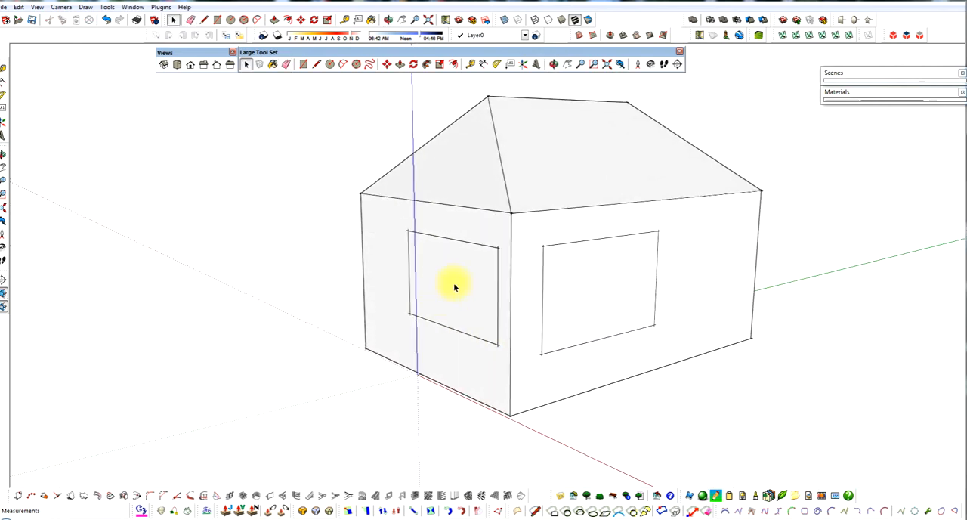
click(455, 286)
key(m)
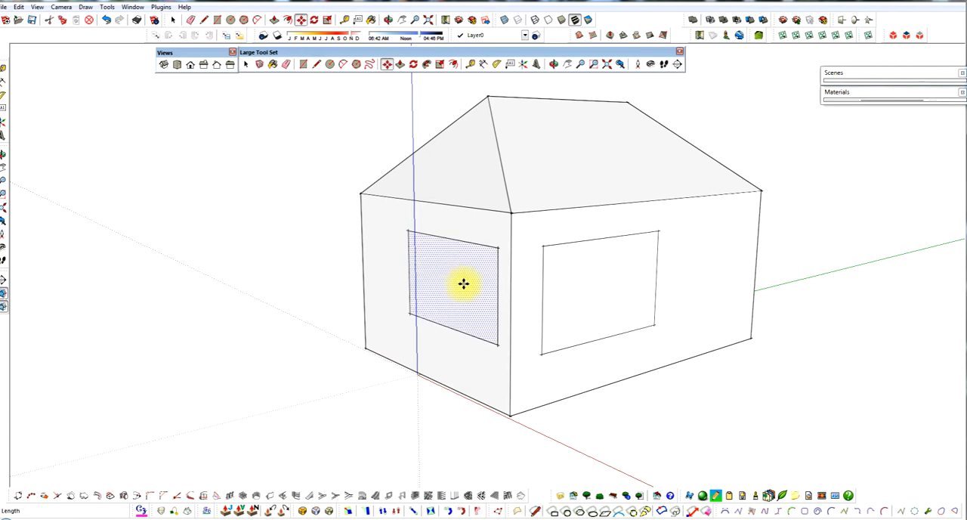
click(457, 284)
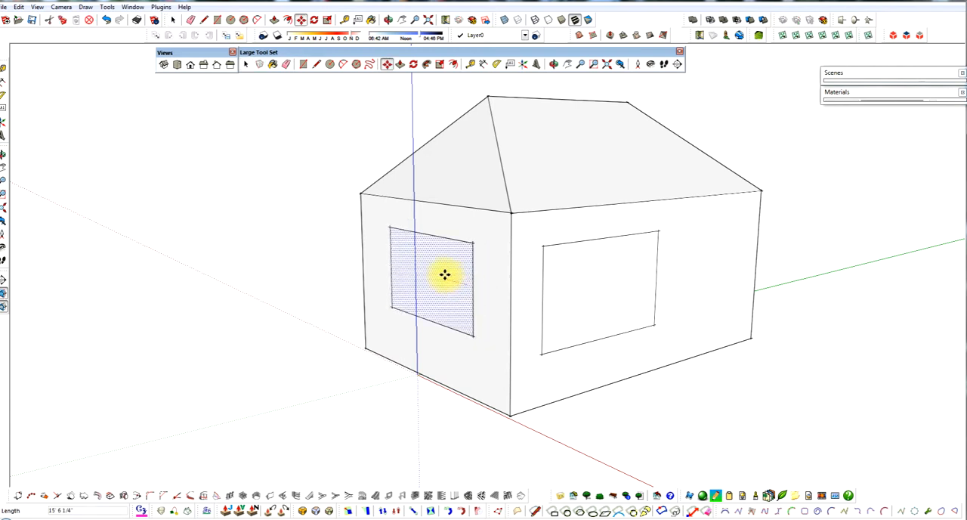
middle_drag(444, 309, 501, 315)
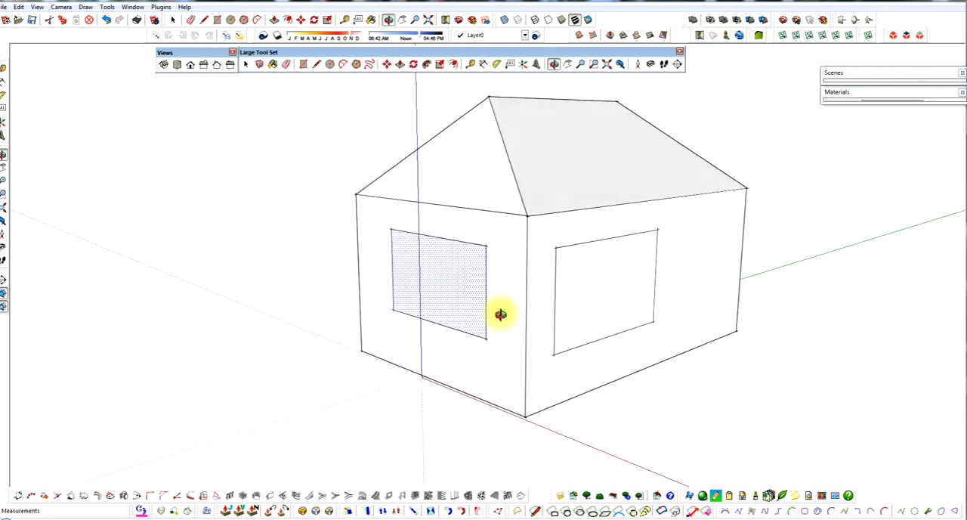
Step: Push/Pull the side-wall rectangle outward about 63 feet to form a box on the wall
click(602, 305)
scroll(492, 284, down, 1)
key(p)
drag(579, 293, 675, 329)
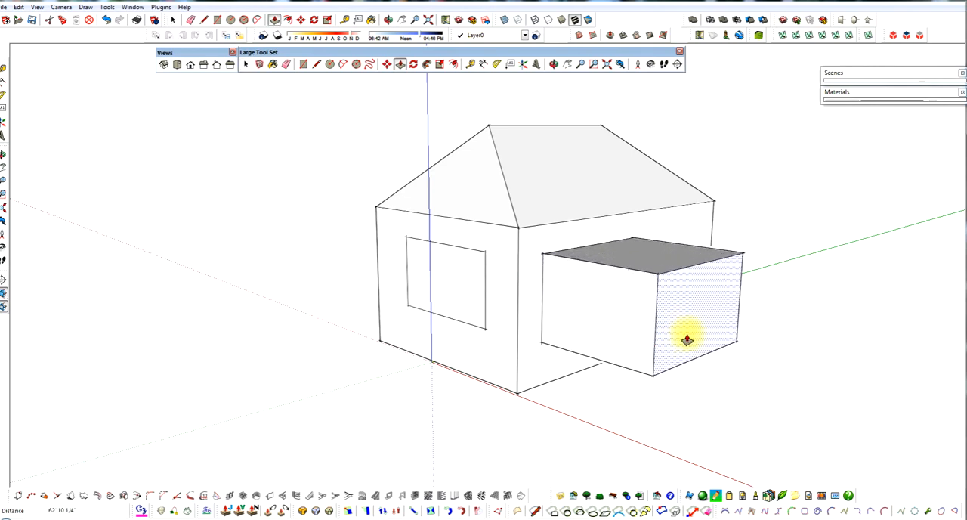
Step: Select all faces and edges of the box projecting from the side wall
middle_drag(690, 340, 485, 283)
key(space)
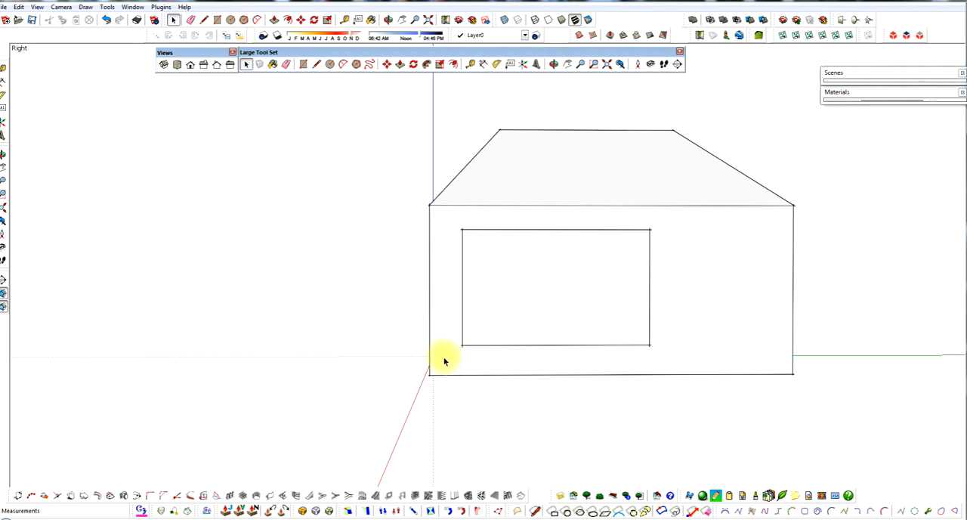
key(r)
drag(446, 358, 501, 325)
drag(454, 360, 665, 226)
middle_drag(628, 287, 816, 371)
middle_drag(428, 318, 513, 337)
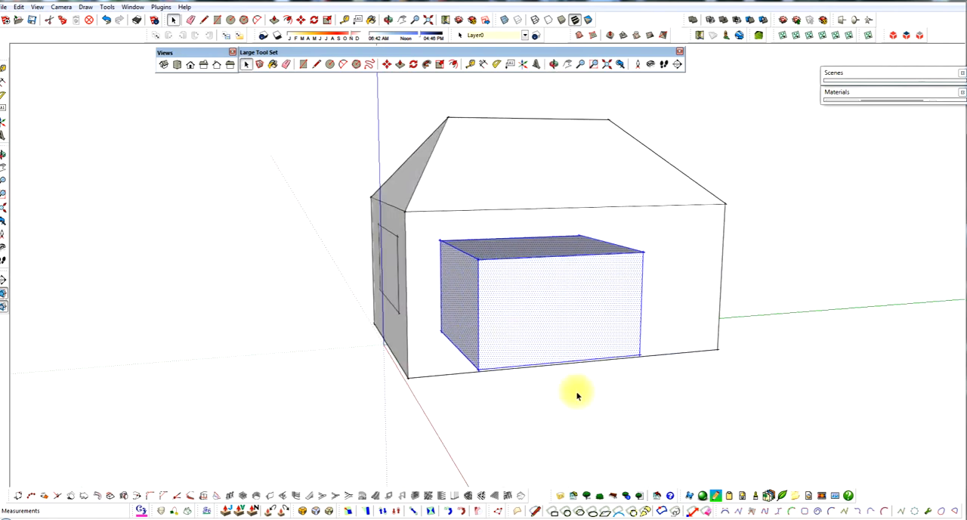
Step: Move the box along the side wall on the green axis, away from the end wall, and clear the selection
middle_drag(577, 395, 555, 304)
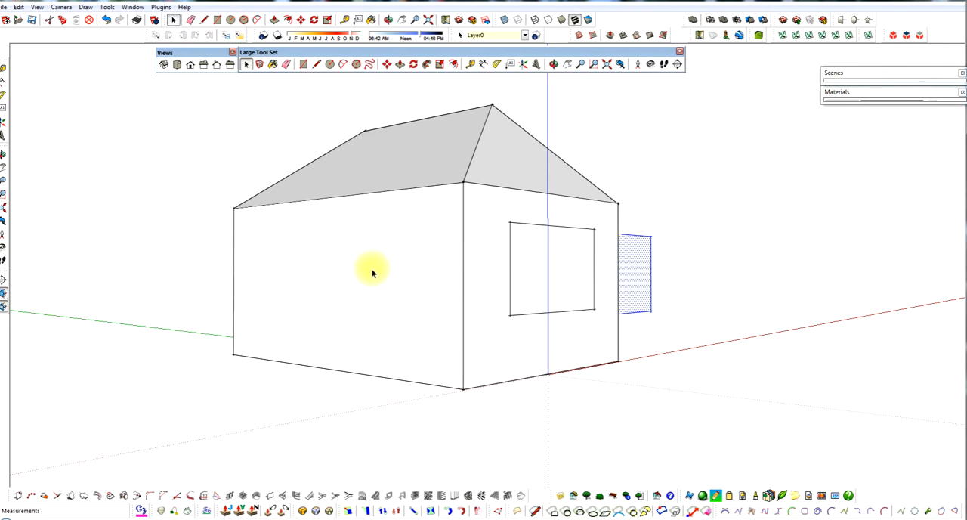
middle_drag(693, 322, 457, 347)
key(m)
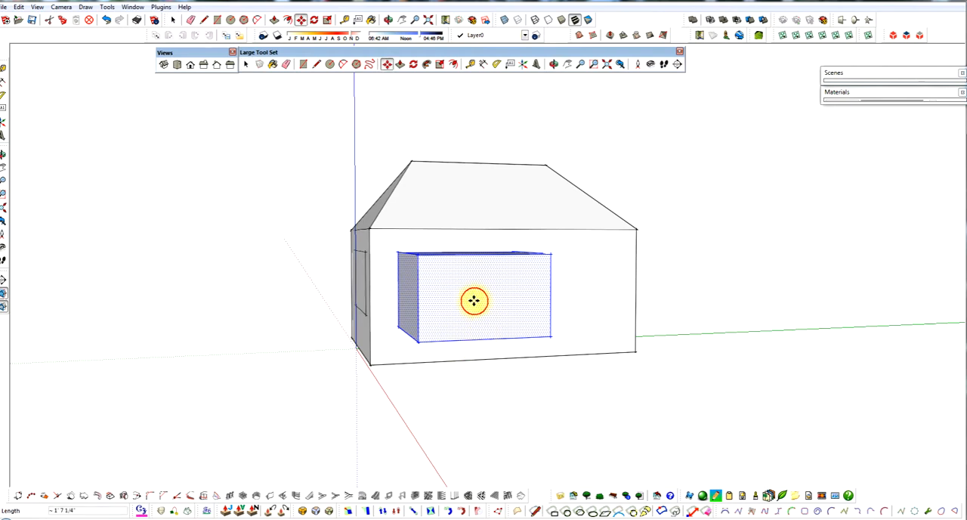
drag(473, 301, 504, 297)
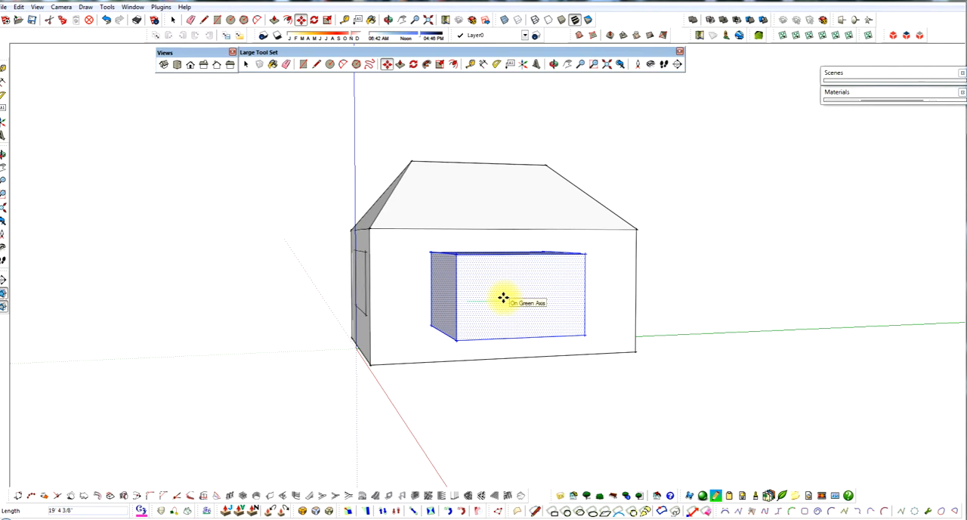
mouse_move(504, 297)
mouse_down()
mouse_move(525, 331)
mouse_move(496, 300)
mouse_move(503, 316)
mouse_up()
middle_drag(494, 308, 536, 319)
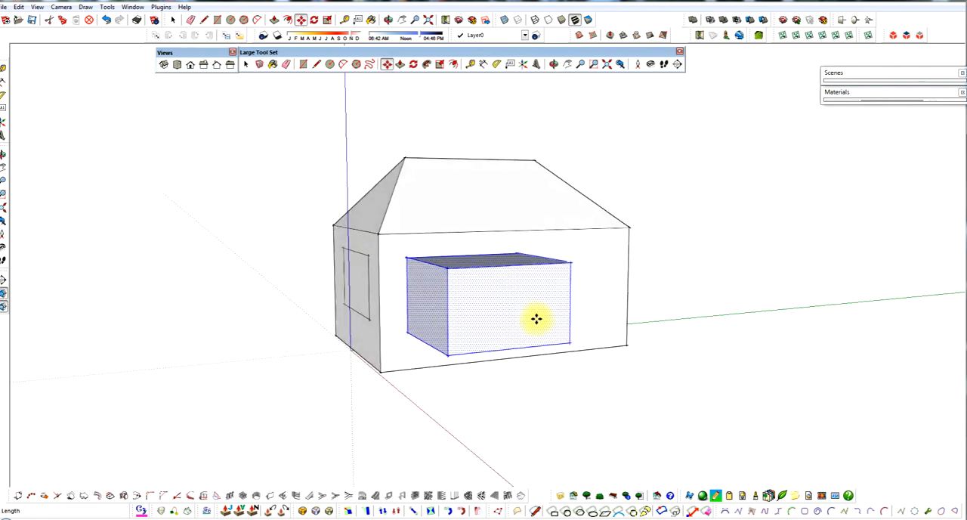
drag(479, 309, 521, 306)
middle_drag(512, 311, 492, 325)
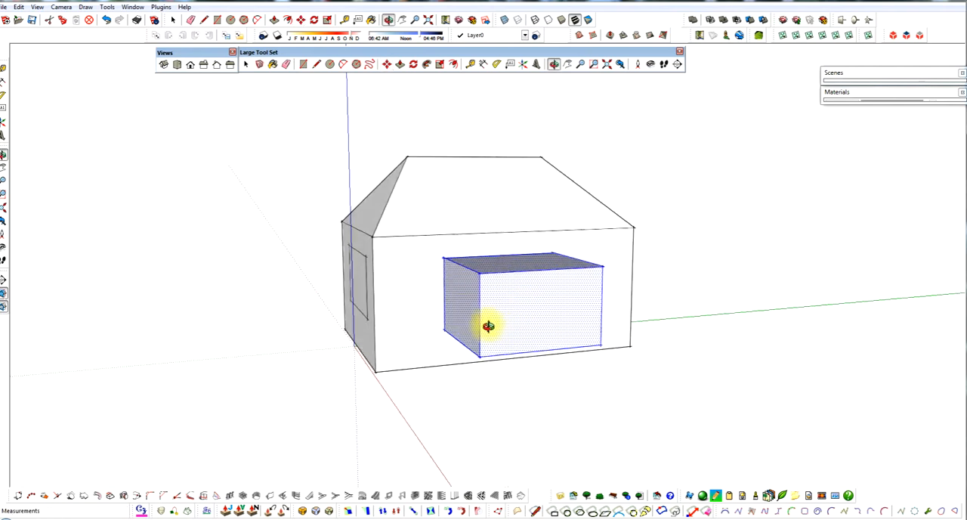
key(space)
click(542, 383)
middle_drag(542, 382, 625, 360)
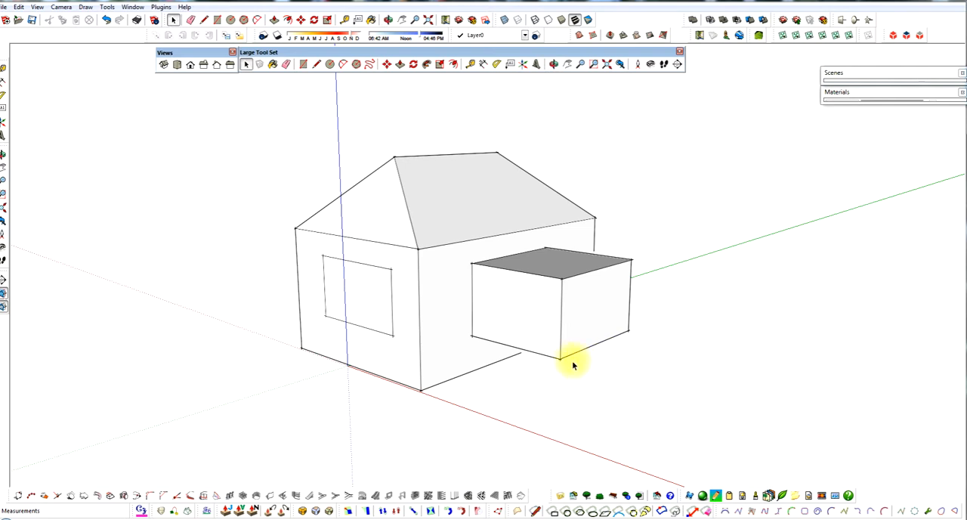
Step: Move the bottom edge of the end-wall rectangle down about 12.5 feet
scroll(355, 304, up, 4)
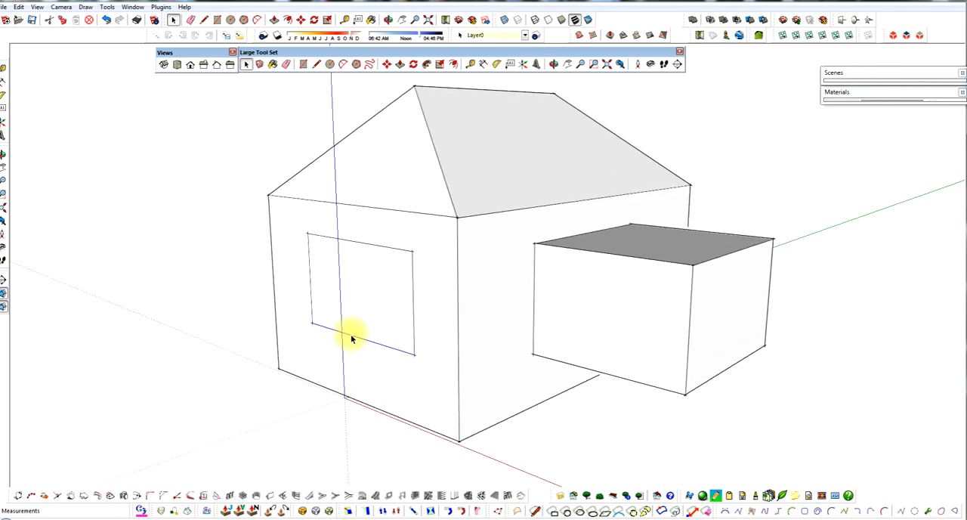
click(350, 333)
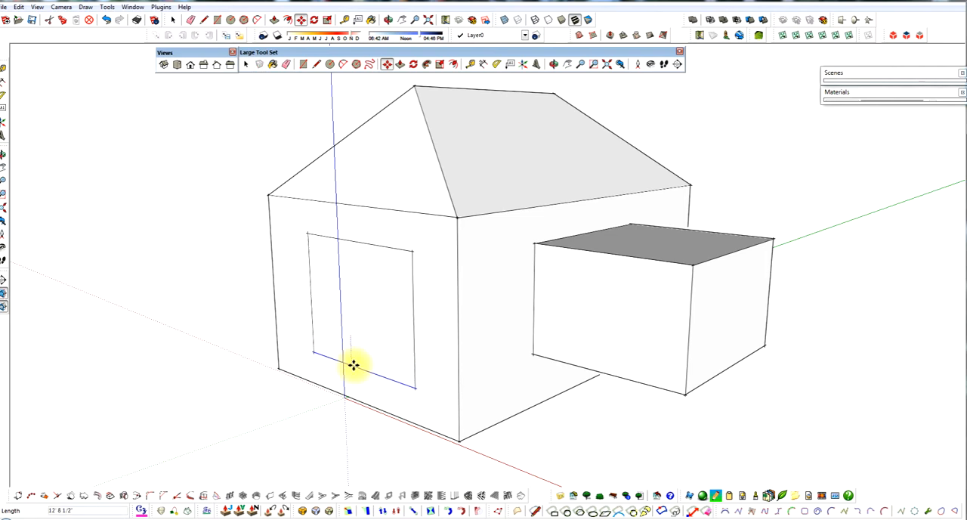
mouse_move(388, 339)
middle_down()
mouse_move(345, 328)
mouse_move(444, 312)
mouse_move(400, 310)
middle_up()
Step: Widen the end-wall rectangle by moving its far side edge out about 7 feet and its other side edge toward the shared corner
key(space)
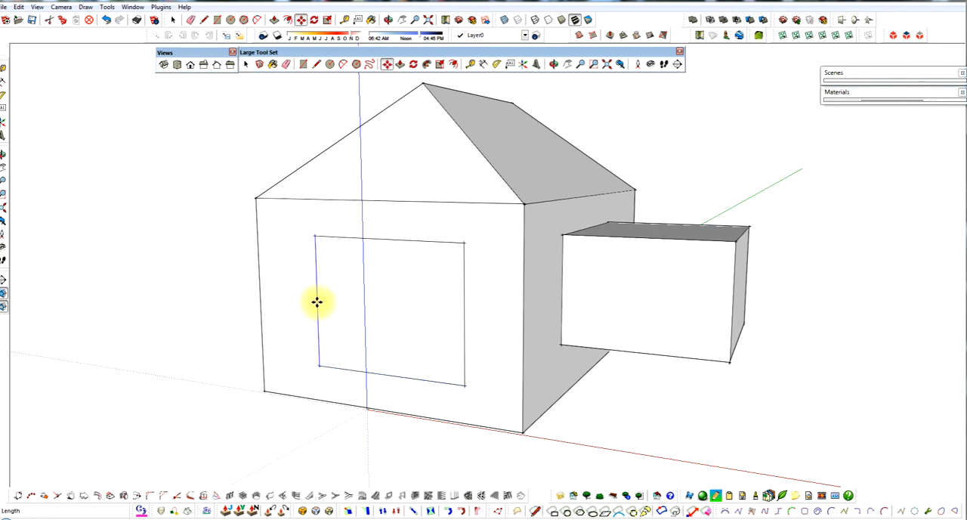
click(308, 301)
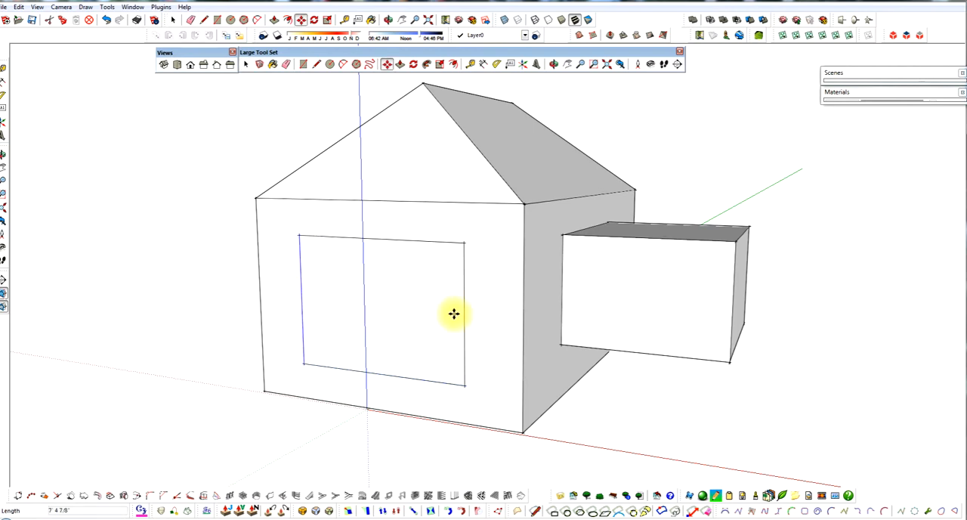
key(space)
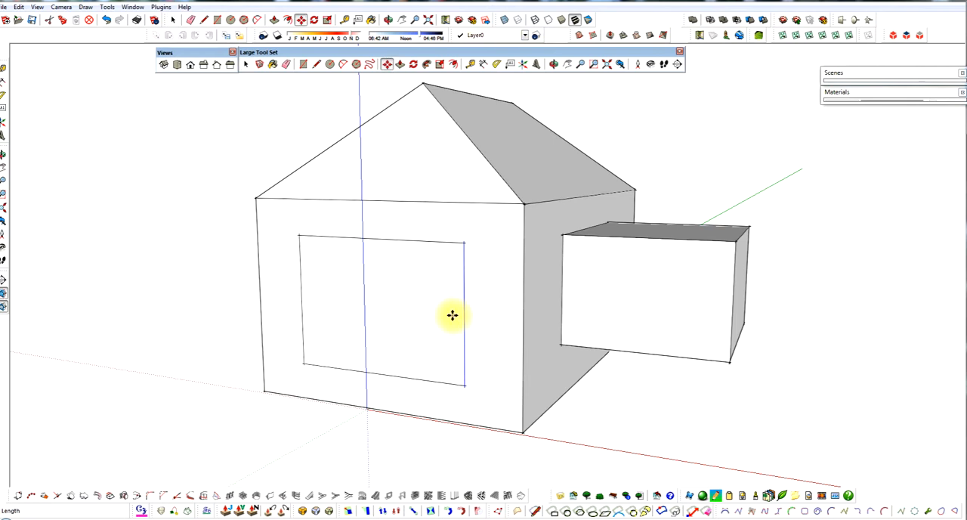
middle_drag(465, 319, 293, 334)
Step: Offset the end-wall rectangle's outline inward about 11.6 feet
click(376, 320)
scroll(306, 328, up, 2)
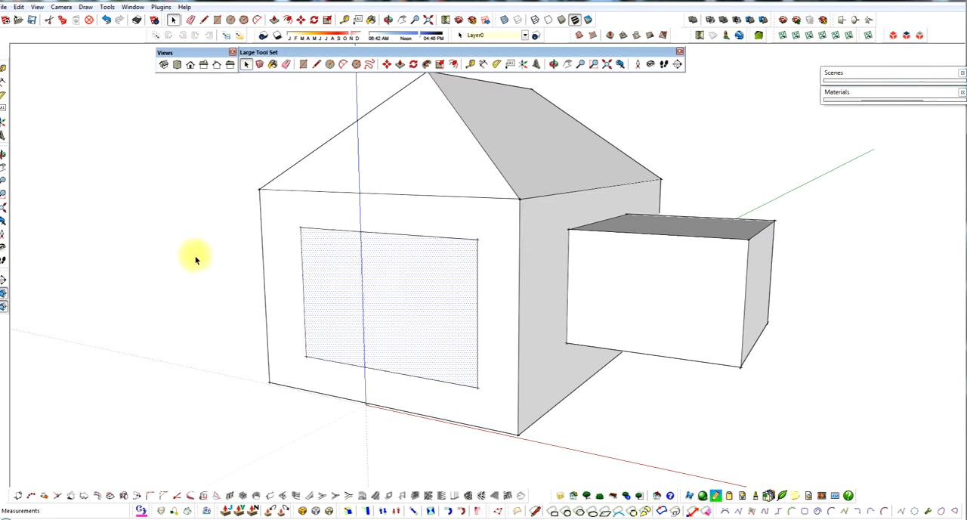
scroll(197, 258, down, 2)
scroll(359, 266, up, 2)
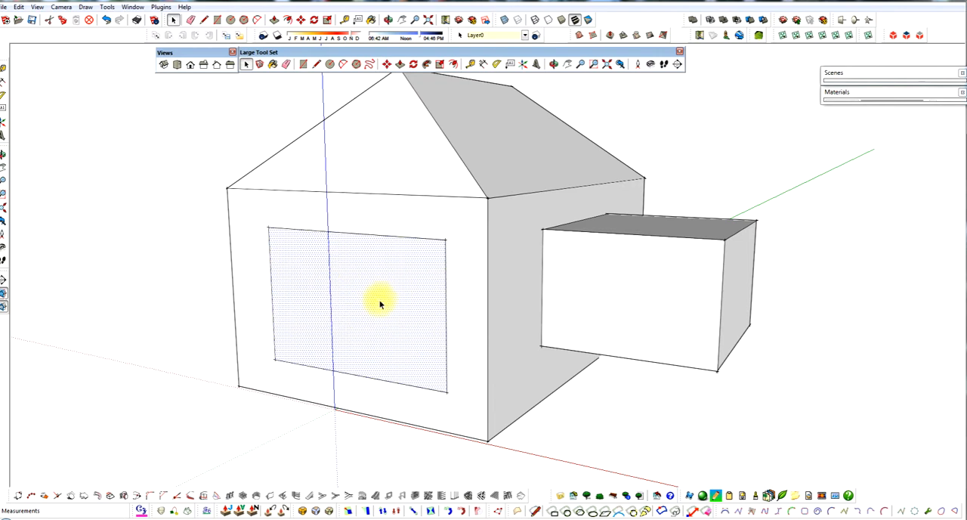
click(360, 236)
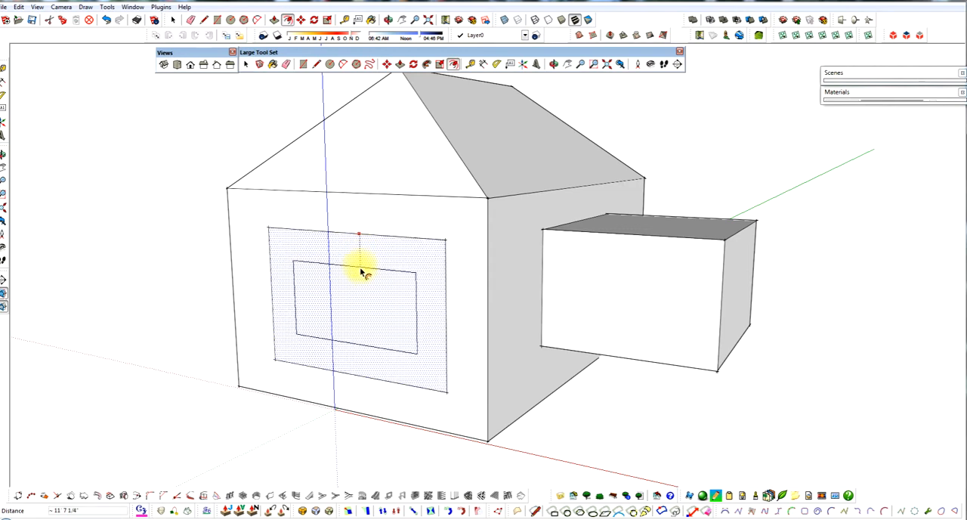
click(361, 272)
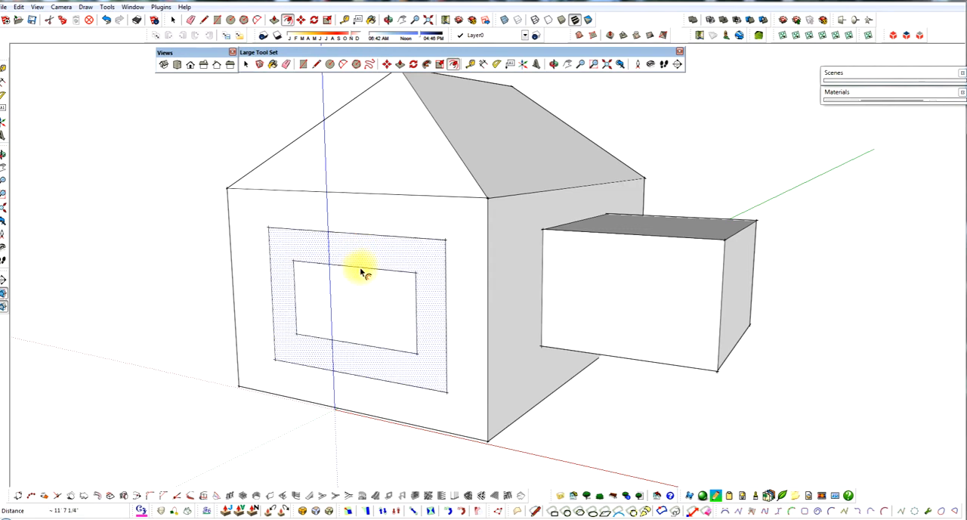
click(561, 430)
key(Escape)
click(414, 263)
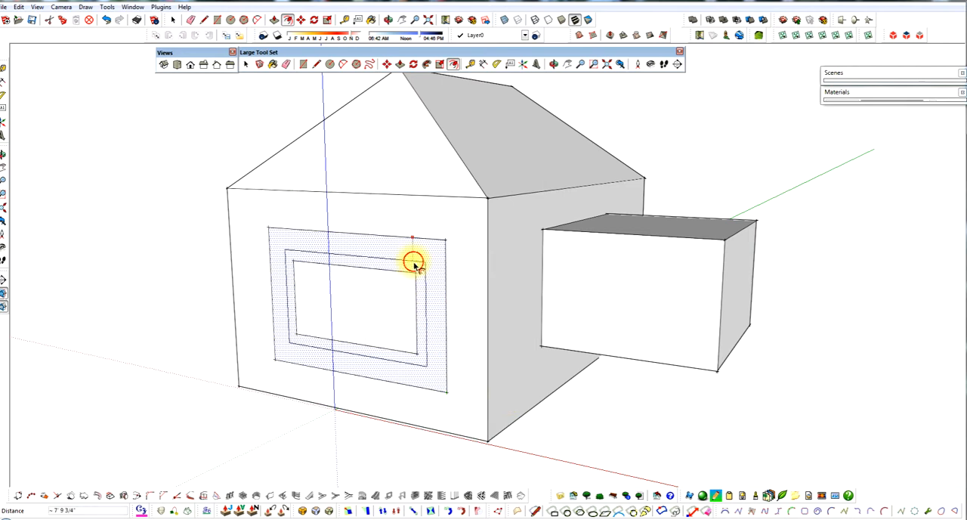
key(Escape)
key(space)
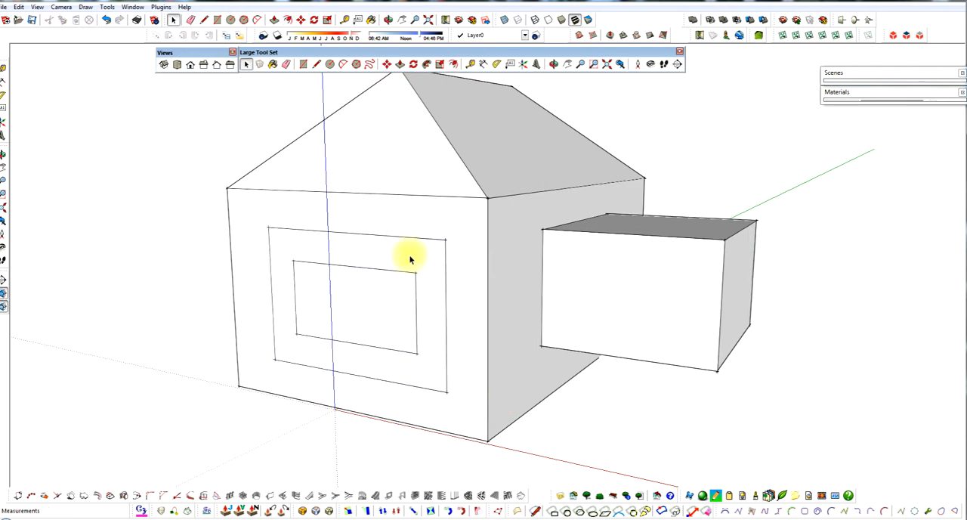
Step: Select the frame-shaped face between the two rectangles and the surrounding wall face in turn to inspect their extents
click(410, 260)
click(462, 251)
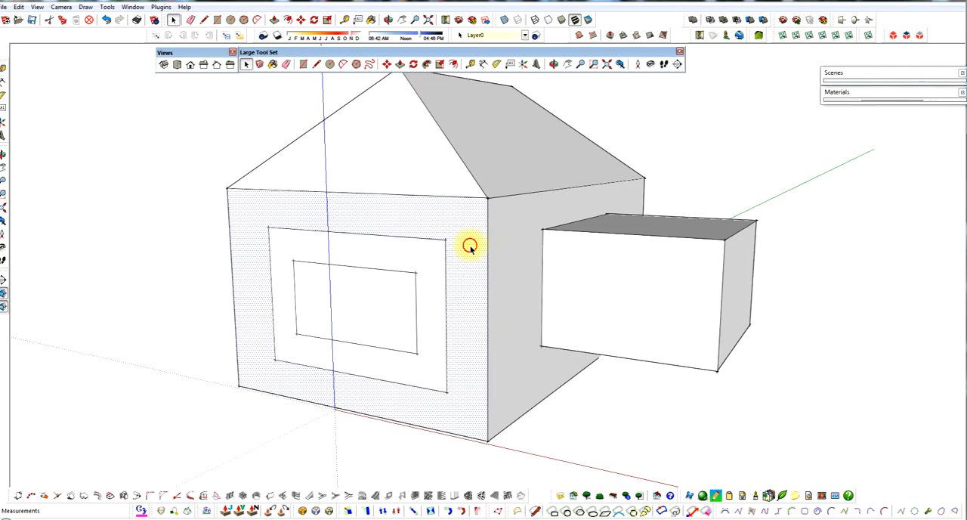
click(435, 288)
Step: Try moving the inner rectangle's face across the outer rectangle's boundary on the end wall, and undo the move
click(388, 302)
middle_drag(406, 320, 343, 318)
scroll(347, 305, down, 1)
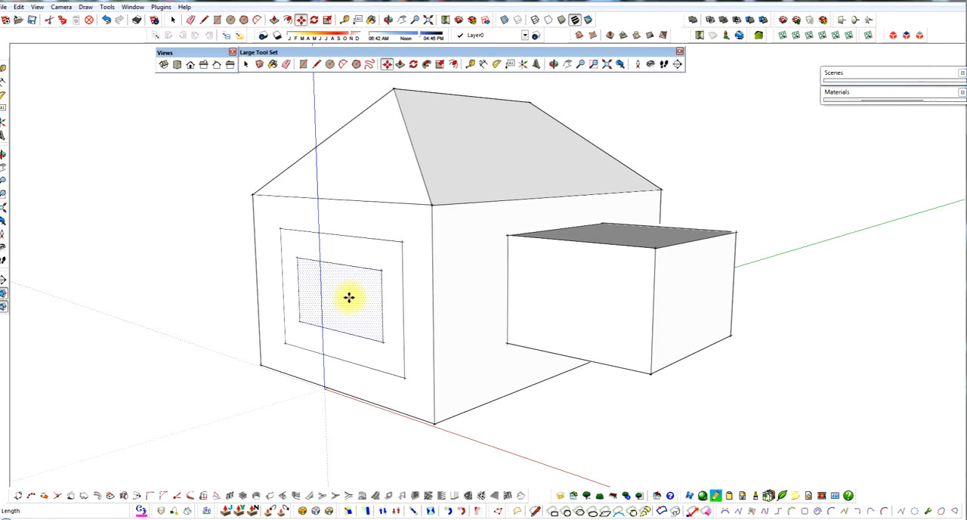
click(349, 297)
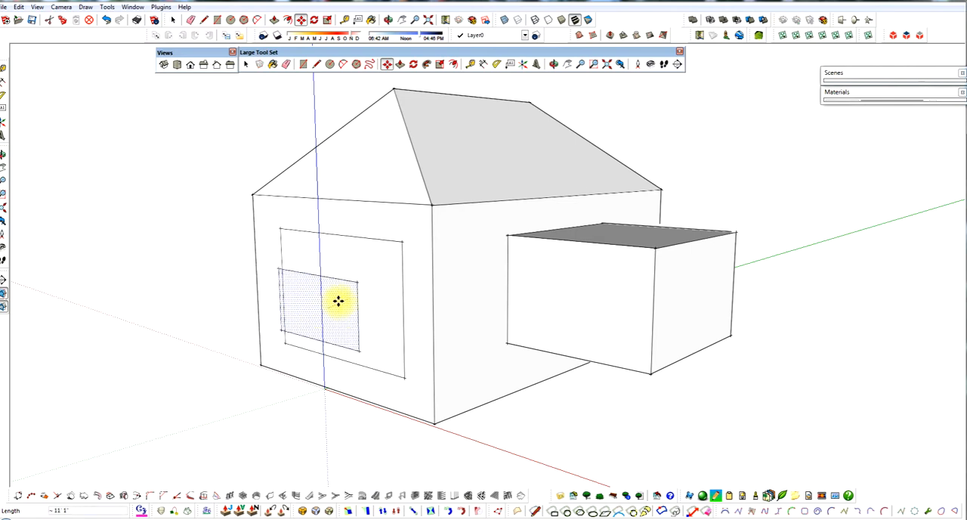
scroll(293, 305, down, 3)
middle_drag(261, 316, 487, 320)
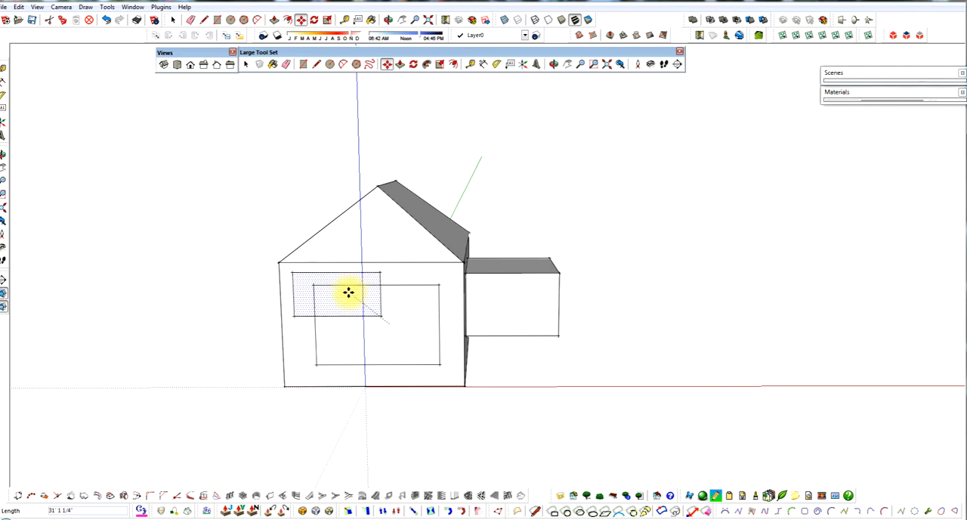
click(347, 298)
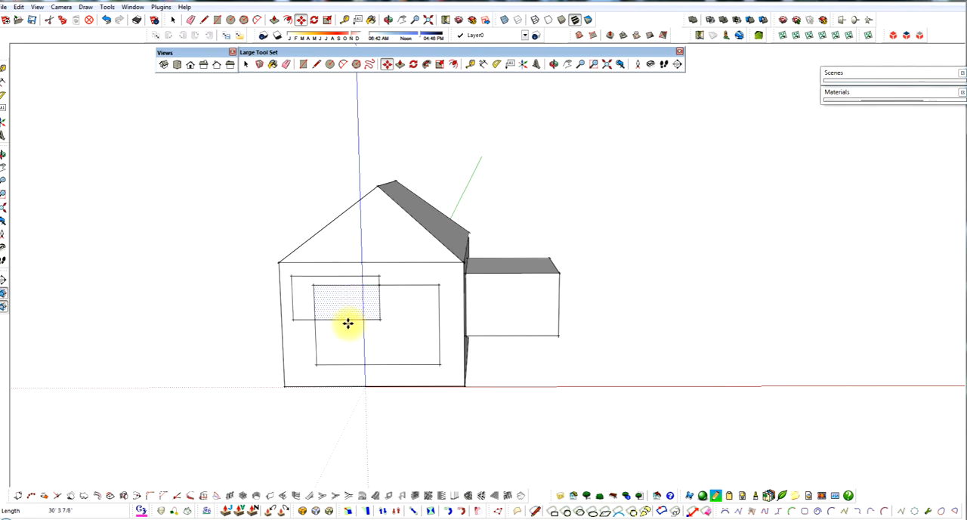
mouse_move(348, 323)
middle_down()
mouse_move(681, 287)
mouse_move(279, 294)
mouse_move(339, 263)
mouse_move(361, 328)
mouse_move(292, 356)
mouse_move(381, 323)
middle_up()
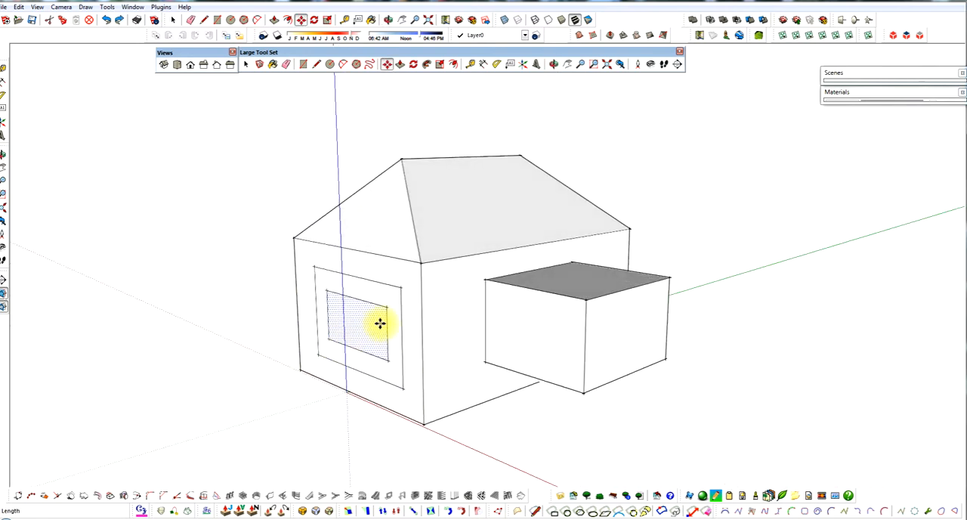
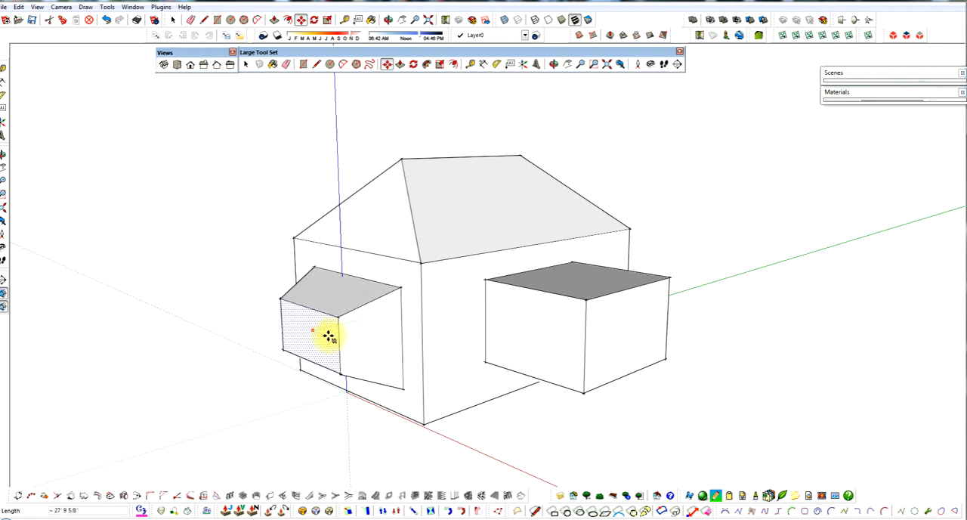
Step: Move the inner rectangle's face in and out along the green axis, leaving it recessed behind the end wall
middle_drag(290, 350, 345, 337)
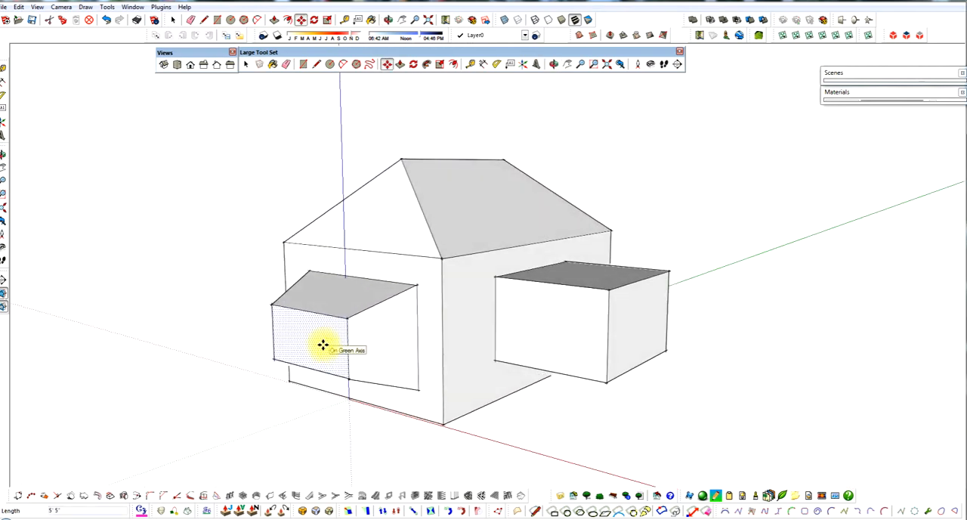
drag(318, 348, 283, 364)
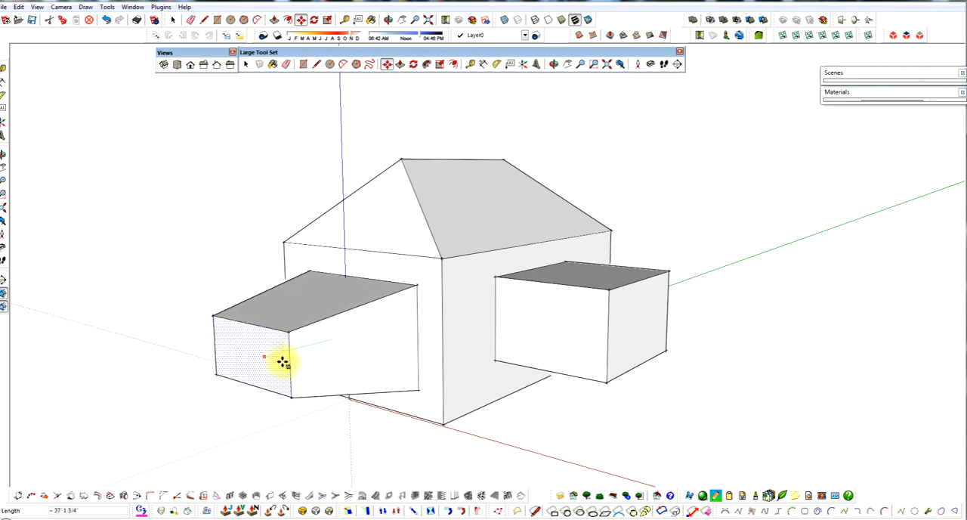
middle_drag(280, 377, 219, 341)
drag(219, 341, 305, 323)
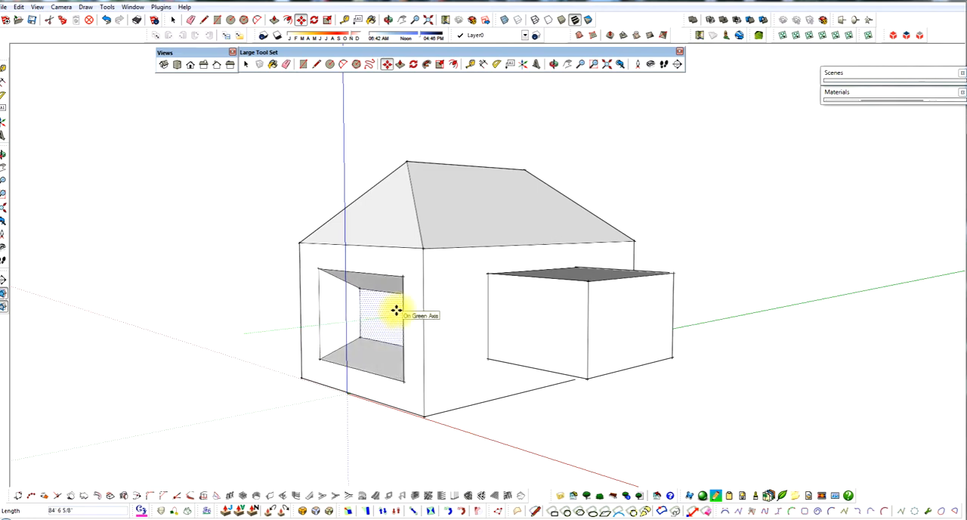
middle_drag(358, 341, 484, 282)
scroll(370, 342, up, 4)
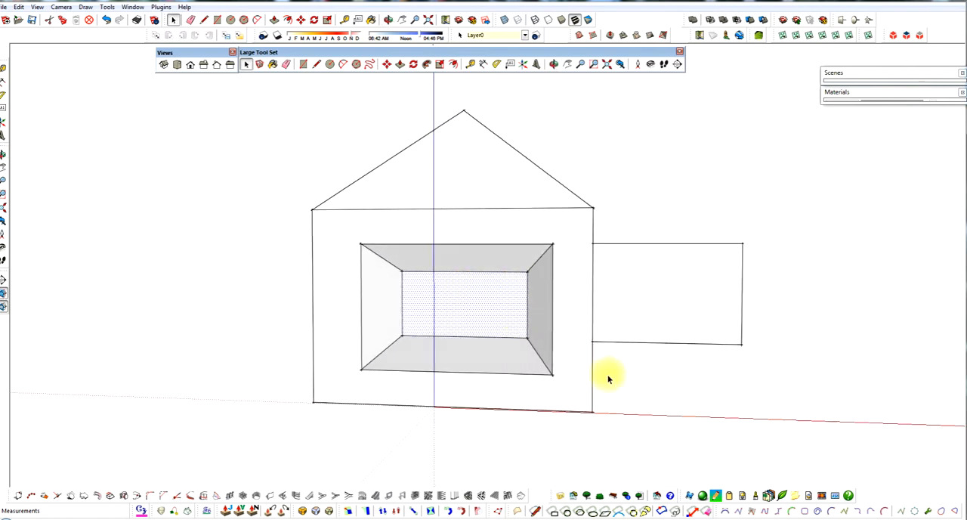
Step: Select the vertical edge of the recess's back face nearest the shared corner and move it inward along the red axis to narrow that face
middle_drag(612, 379, 560, 301)
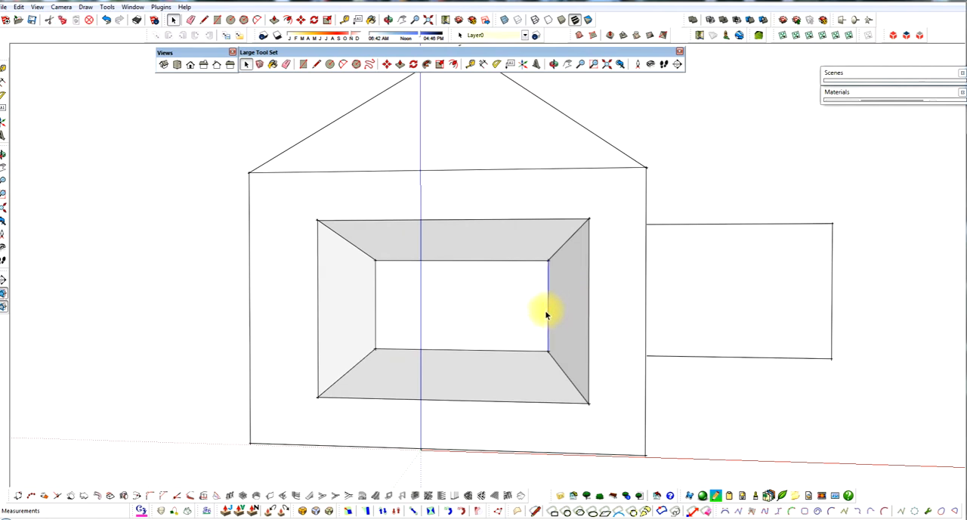
key(m)
drag(545, 352, 456, 350)
middle_drag(456, 350, 292, 315)
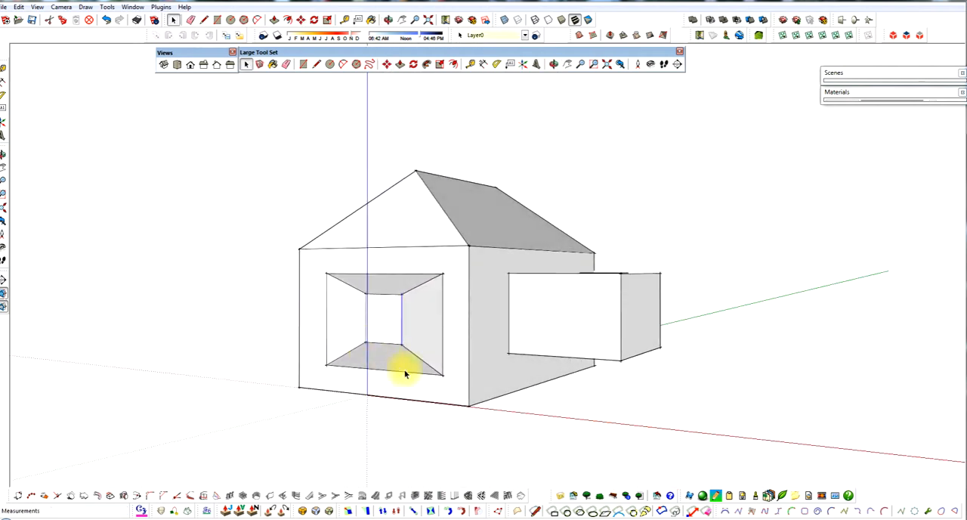
Step: Raise the front lower edge of the recess opening vertically by about 6.7 feet
scroll(406, 381, up, 4)
middle_drag(387, 371, 318, 371)
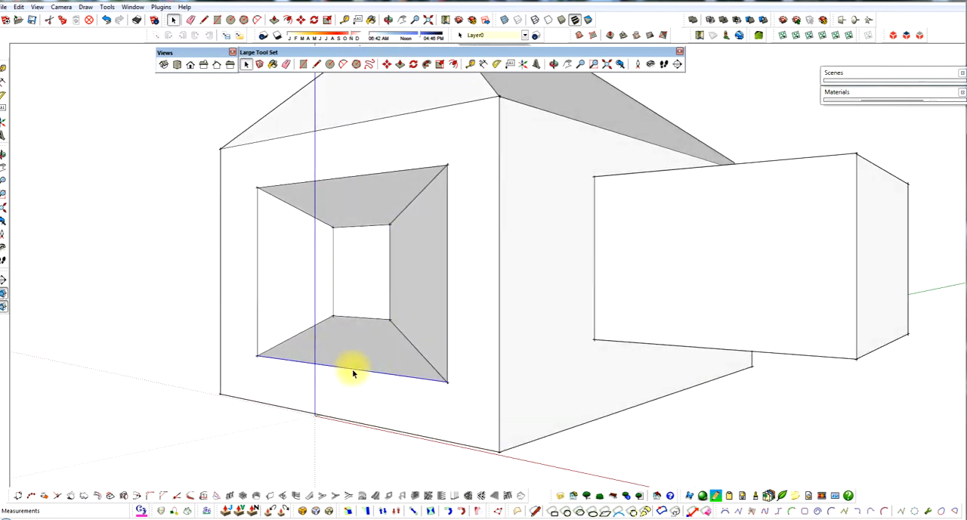
click(352, 368)
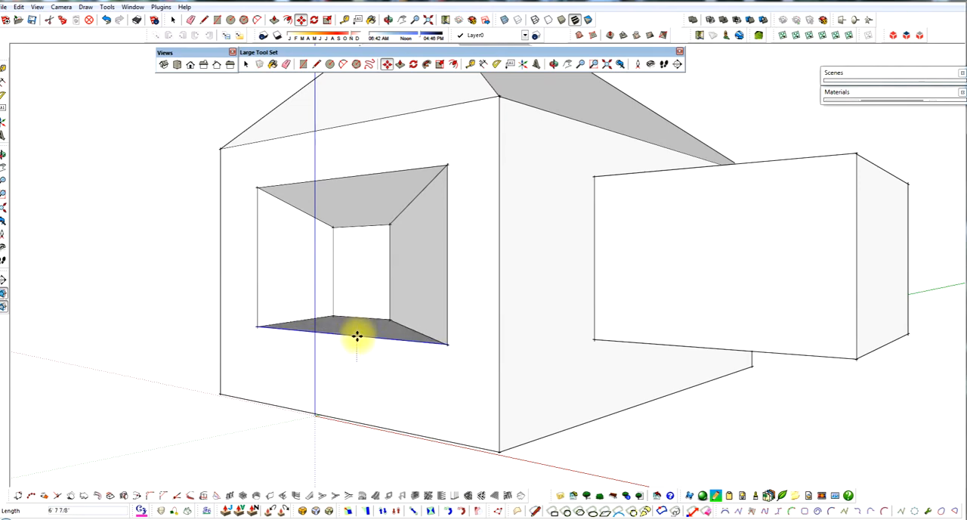
middle_drag(356, 339, 373, 352)
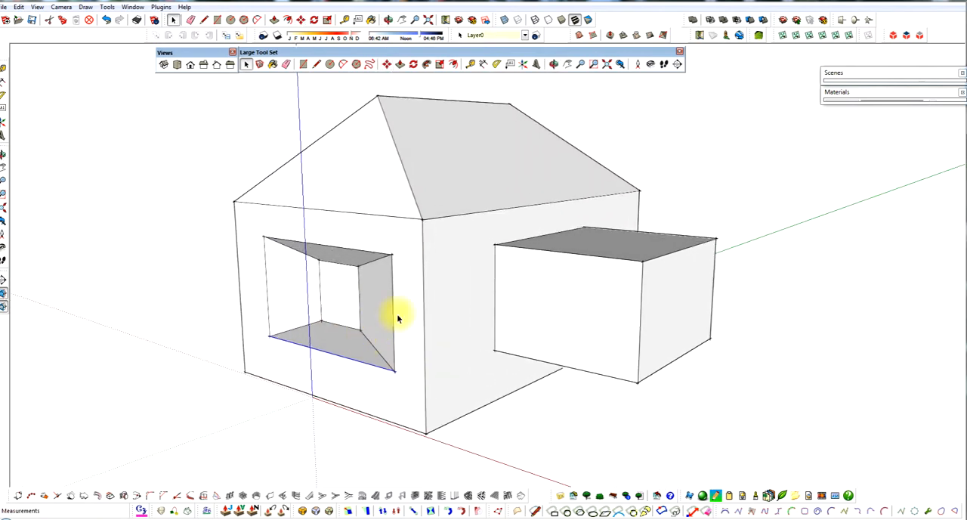
Step: Draw diagonals on the projecting box's two outer side faces, from their upper corners to the shared lower corner
scroll(356, 292, up, 2)
scroll(353, 299, down, 1)
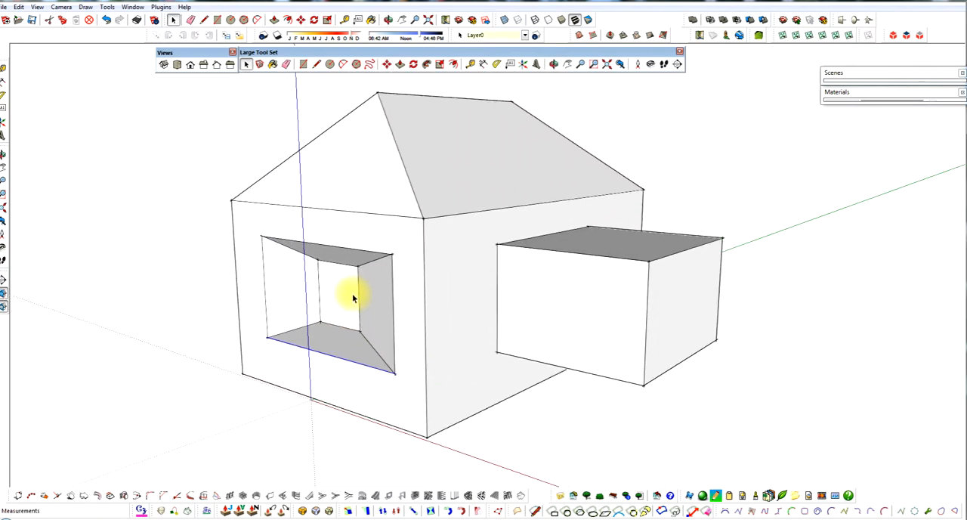
scroll(352, 298, down, 2)
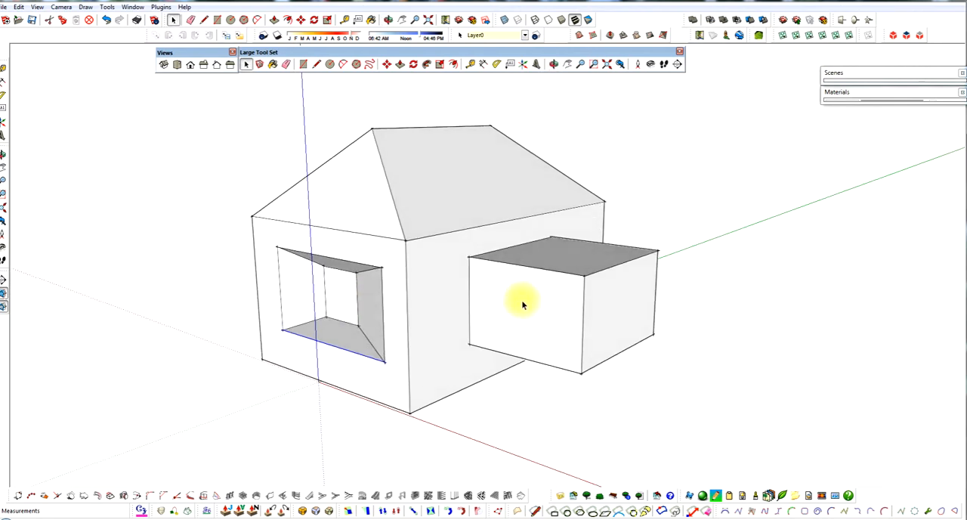
key(l)
click(469, 258)
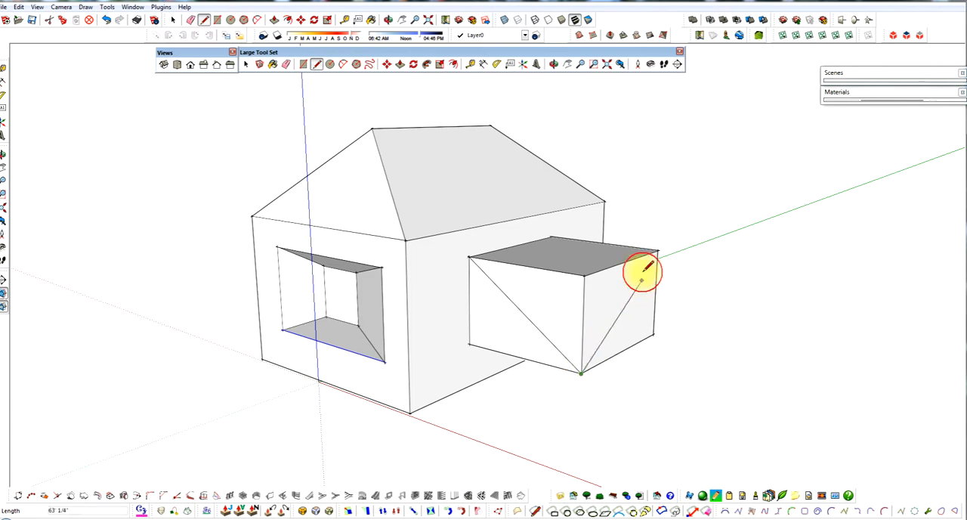
click(658, 251)
key(space)
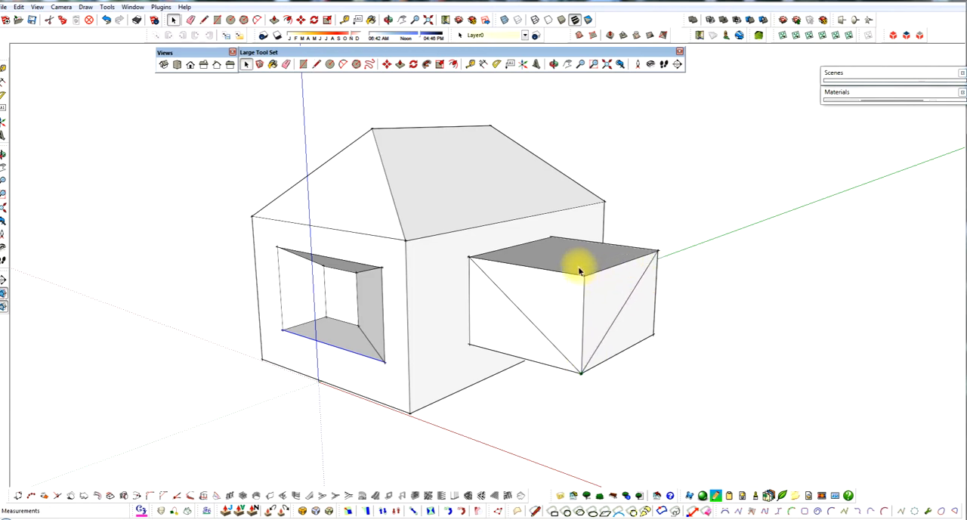
Step: Delete the edges meeting at the box's outer upper corner and close the opening with a line across its two remaining upper corners
click(584, 274)
click(588, 274)
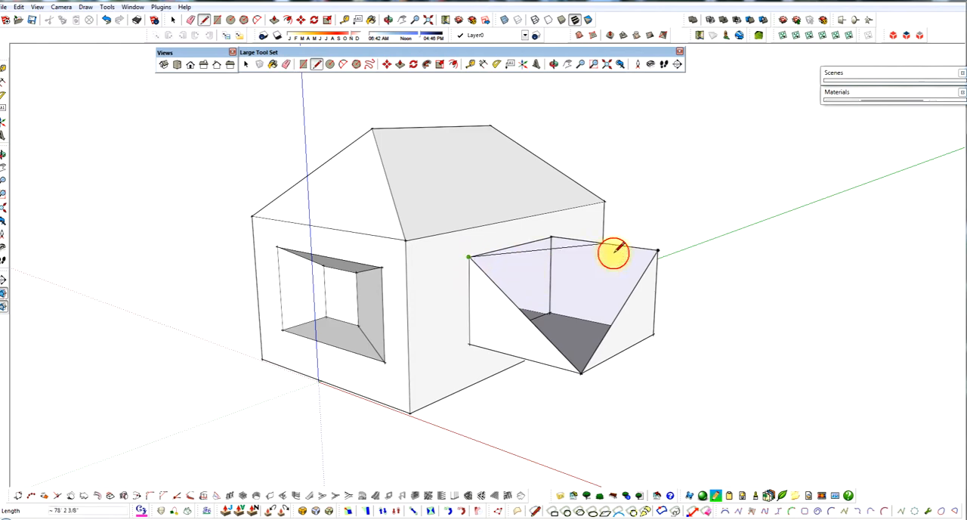
click(659, 253)
mouse_move(620, 292)
middle_down()
mouse_move(516, 335)
mouse_move(577, 331)
mouse_move(706, 277)
middle_up()
key(space)
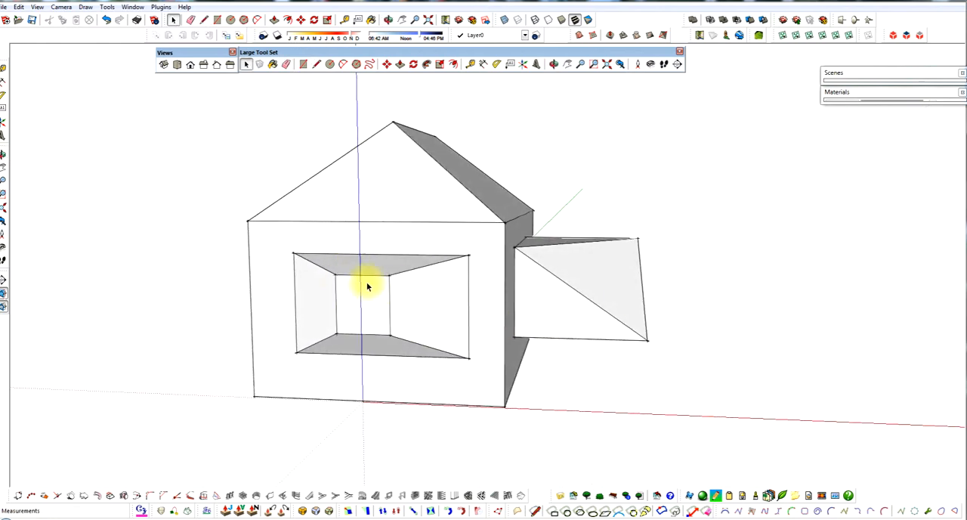
middle_drag(367, 286, 404, 298)
scroll(383, 325, down, 3)
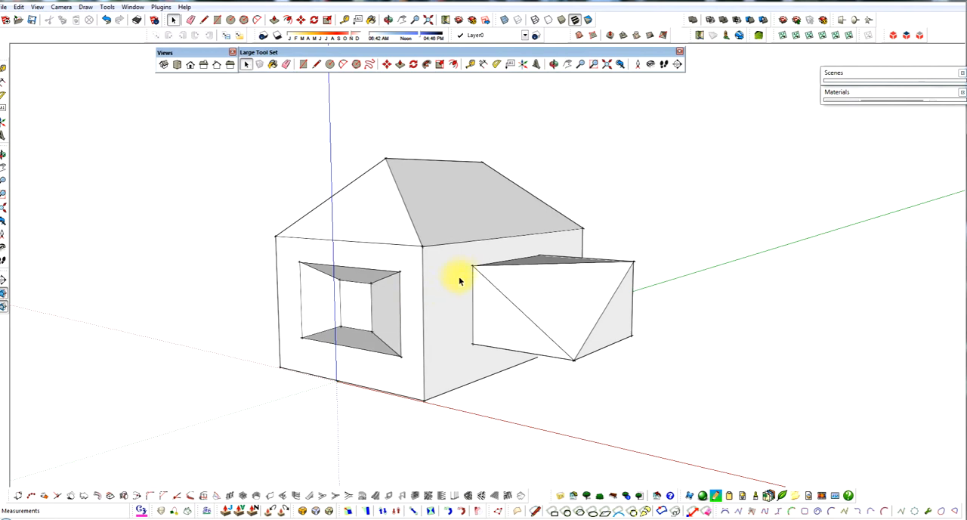
scroll(459, 280, up, 2)
scroll(465, 275, up, 2)
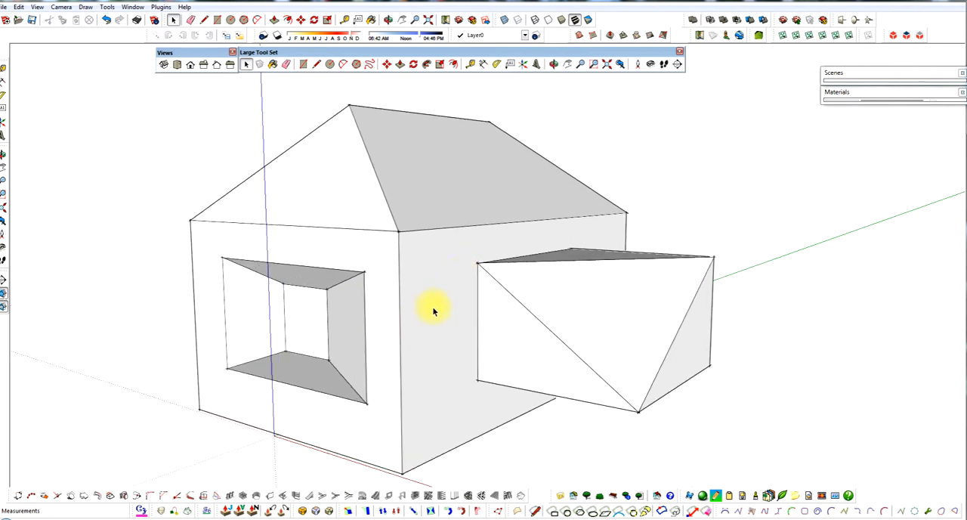
scroll(431, 308, down, 2)
Step: Select the entire recess and move it within the end wall's plane, away from the shared corner and slightly down
middle_drag(316, 380, 378, 367)
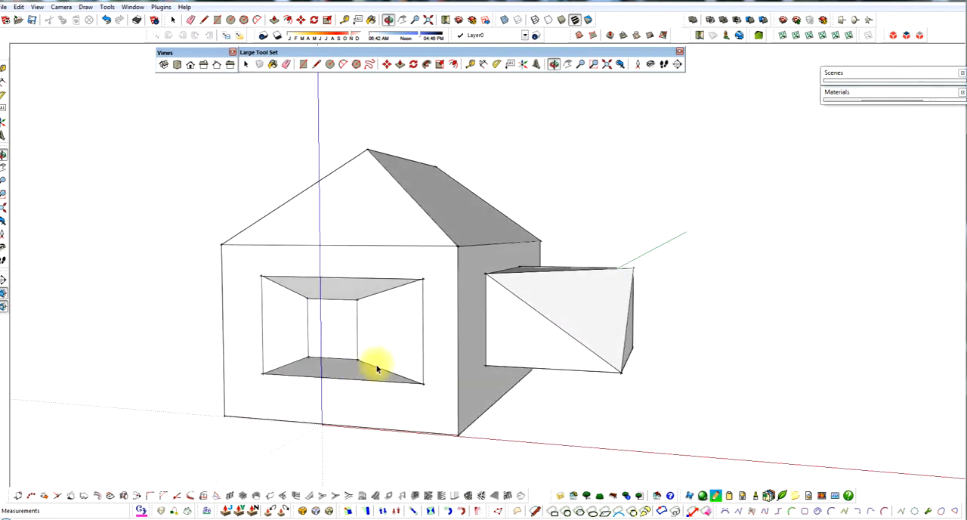
drag(249, 393, 434, 267)
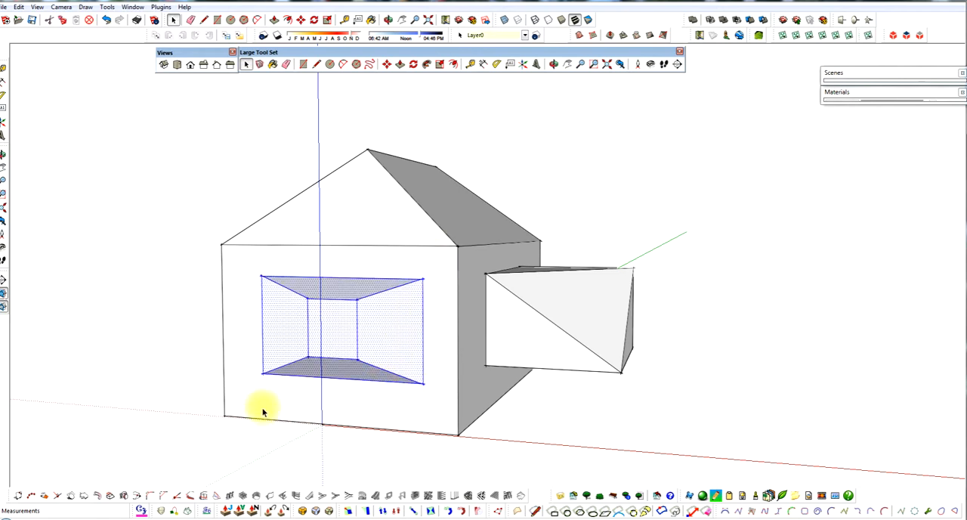
click(510, 427)
drag(251, 392, 435, 283)
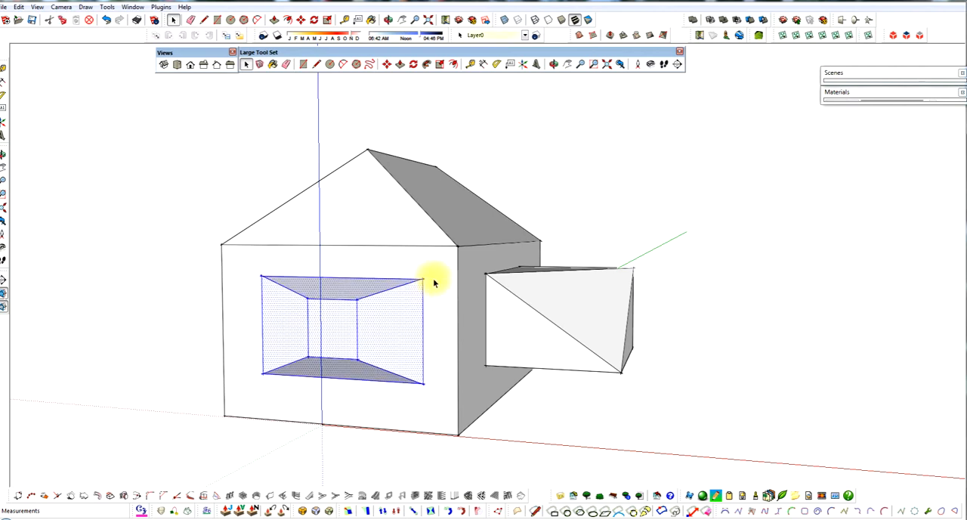
key(m)
click(423, 383)
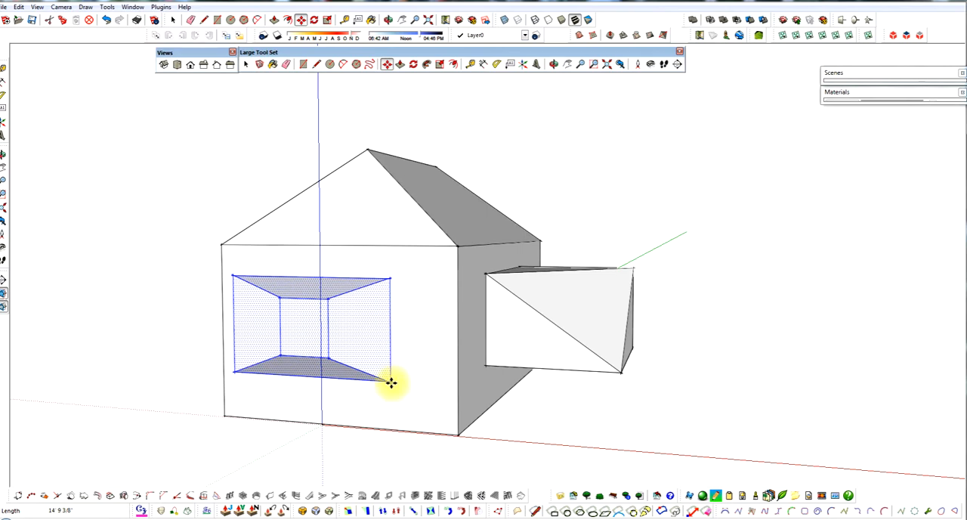
middle_drag(379, 370, 315, 395)
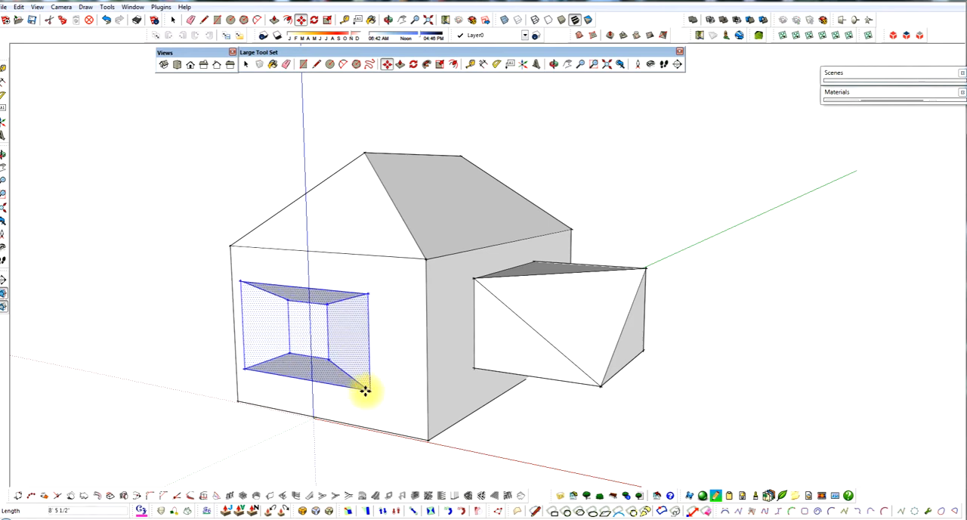
click(368, 396)
key(space)
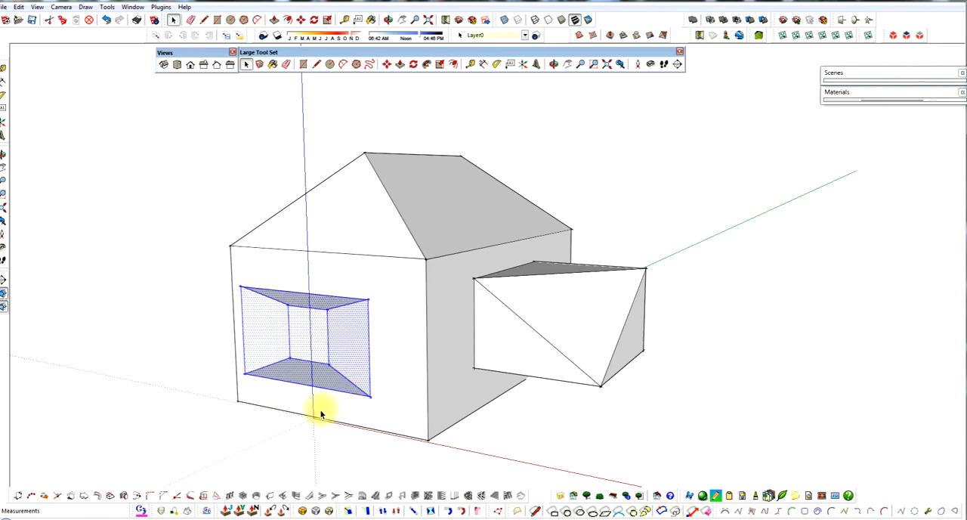
Step: Draw two connected ground lines beside the house, one about 126 feet along the green axis and one along the red axis
middle_drag(315, 385, 272, 317)
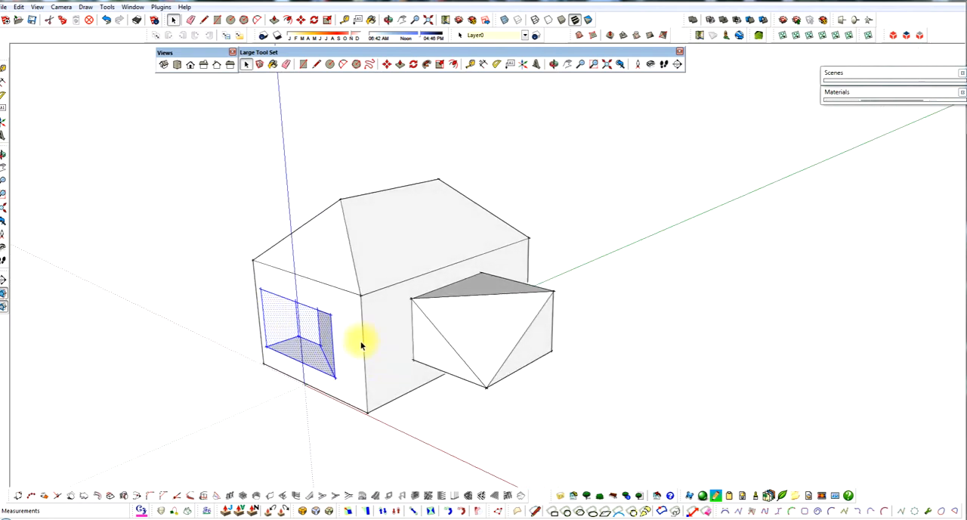
middle_drag(362, 345, 550, 362)
scroll(415, 350, down, 2)
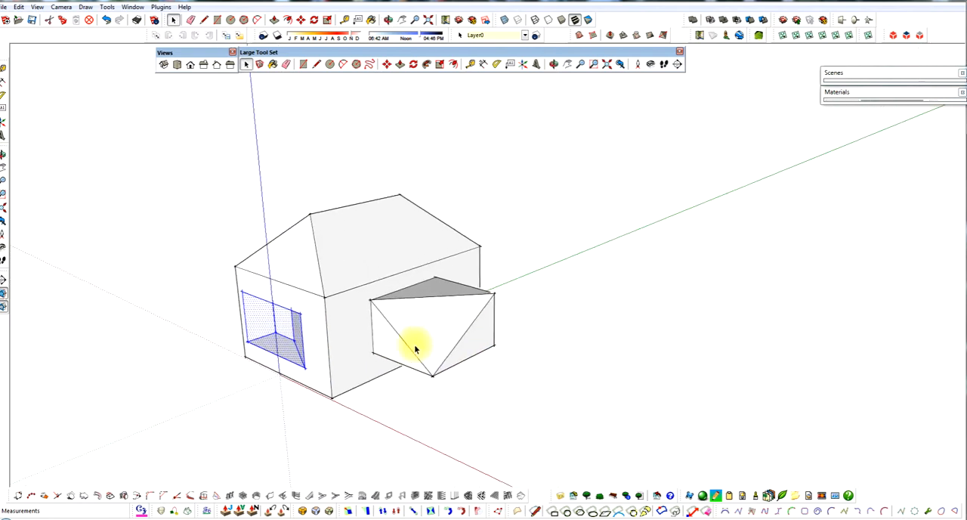
key(l)
click(510, 374)
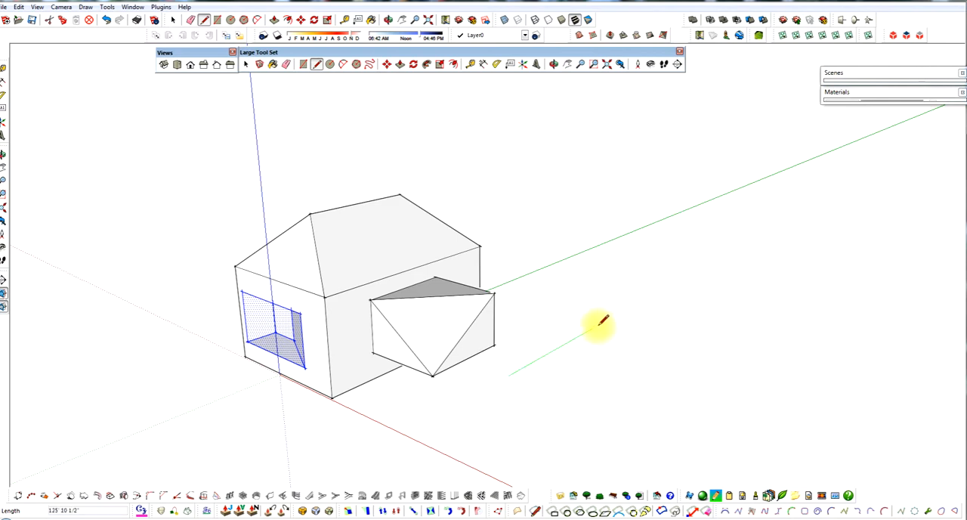
click(603, 323)
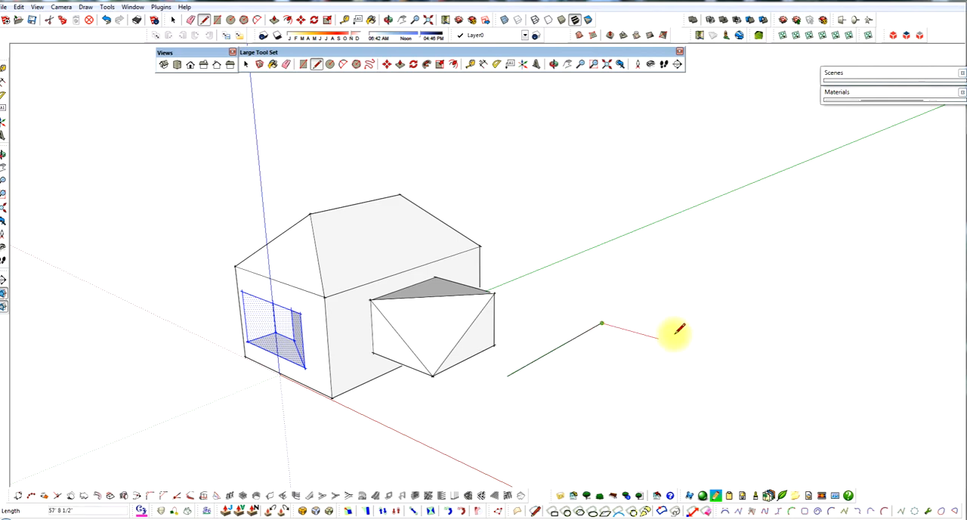
click(735, 354)
middle_drag(623, 336, 542, 317)
key(space)
Step: Draw a vertical line about 61 feet tall up the blue axis from the shared endpoint of the two ground lines
mouse_move(576, 355)
middle_down()
mouse_move(430, 355)
mouse_move(620, 356)
mouse_move(596, 365)
middle_up()
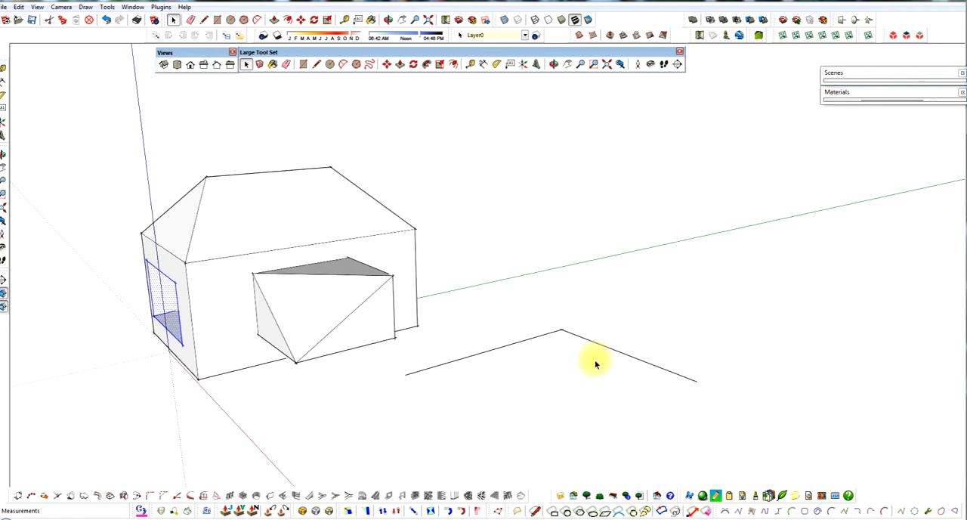
click(560, 329)
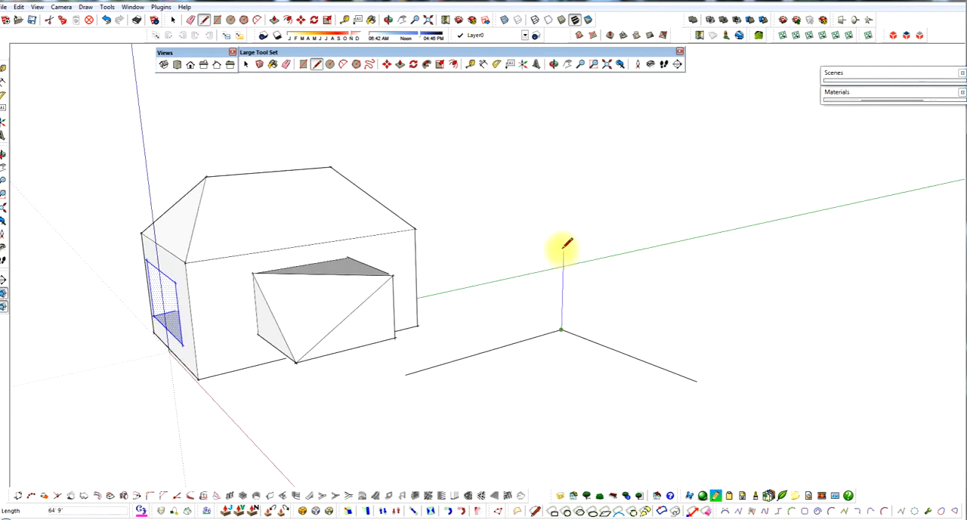
click(564, 255)
key(space)
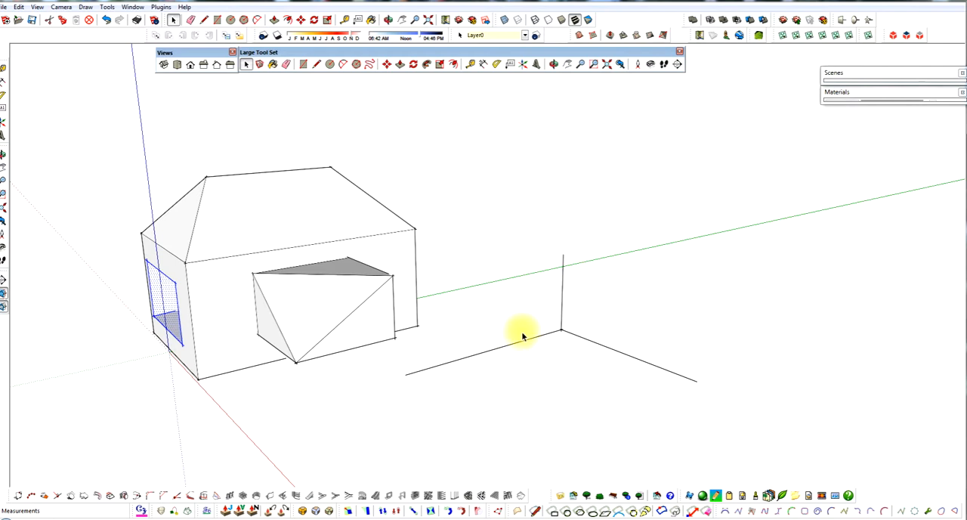
Step: Move the shared endpoint of the two ground lines up to the upper end of the vertical line
click(560, 330)
key(Escape)
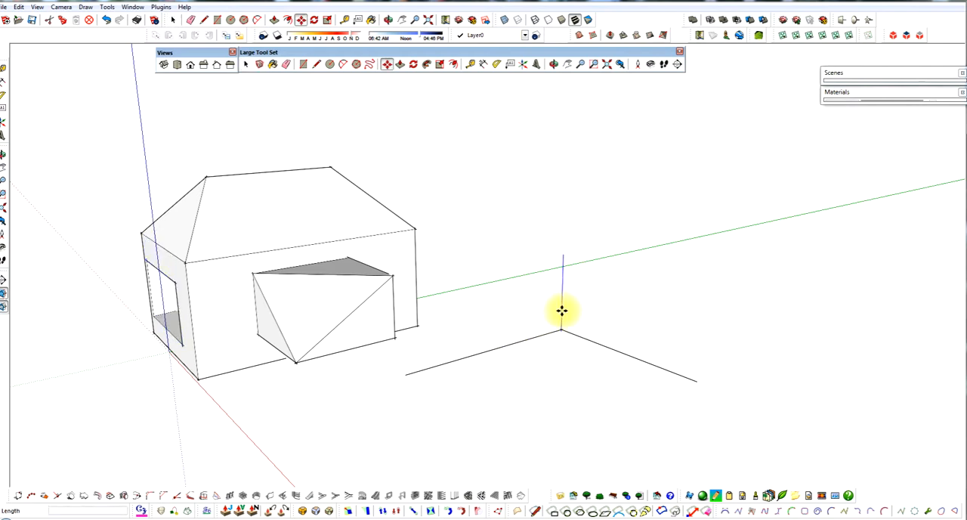
click(563, 329)
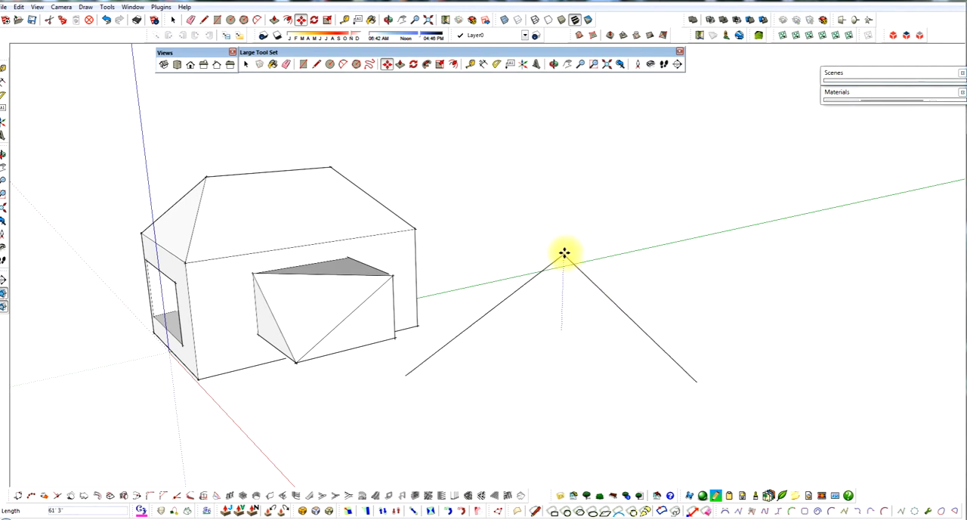
middle_drag(564, 257, 632, 280)
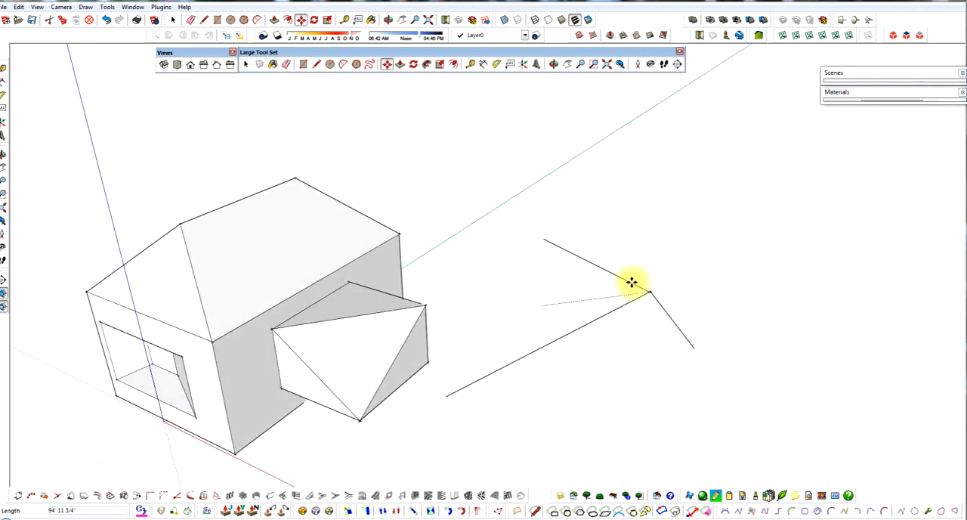
click(548, 239)
middle_drag(587, 330, 376, 328)
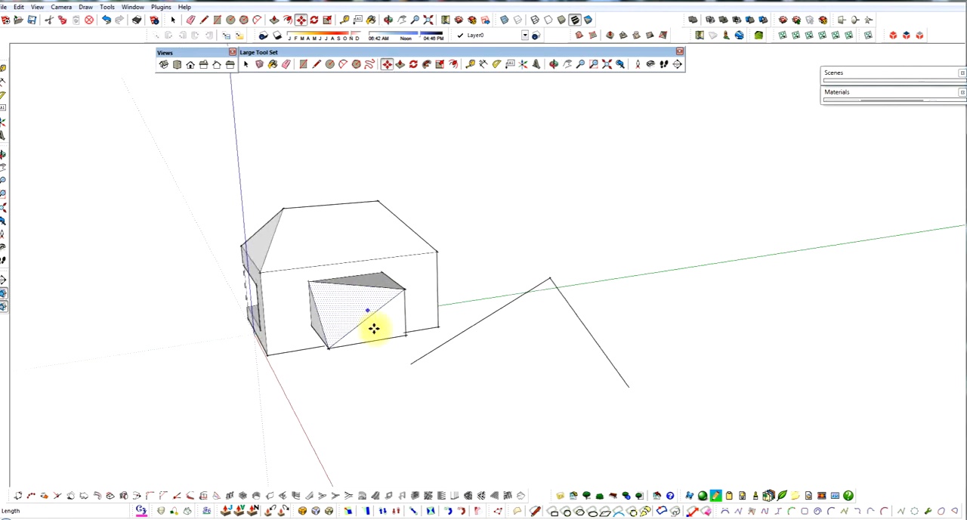
Step: Draw a line between the two free ends to close the triangle, and select its face
click(411, 363)
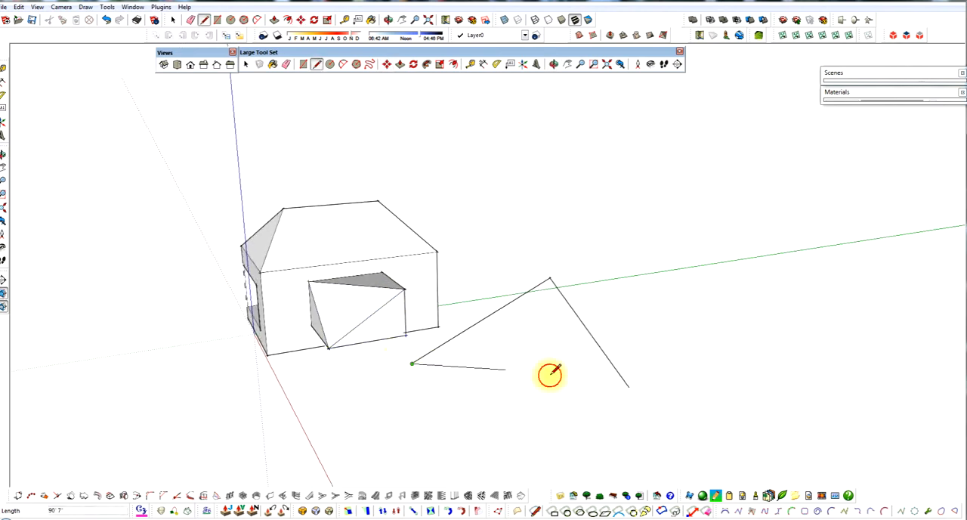
click(625, 387)
mouse_move(624, 387)
middle_down()
mouse_move(615, 378)
mouse_move(663, 339)
middle_up()
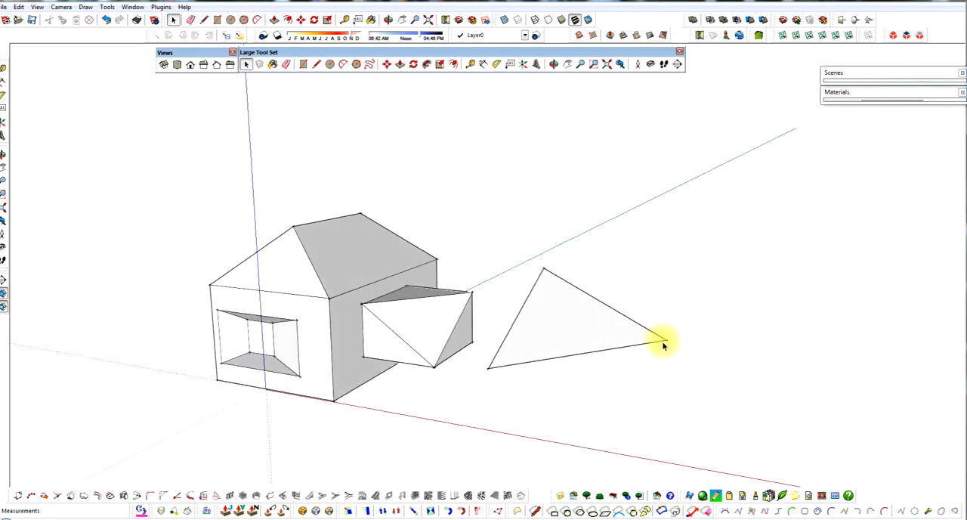
mouse_move(540, 371)
middle_down()
mouse_move(672, 350)
mouse_move(613, 341)
mouse_move(395, 345)
mouse_move(346, 356)
mouse_move(441, 367)
mouse_move(466, 355)
mouse_move(421, 380)
mouse_move(402, 372)
mouse_move(590, 352)
mouse_move(350, 370)
mouse_move(346, 358)
mouse_move(376, 330)
mouse_move(410, 340)
mouse_move(582, 326)
mouse_move(547, 340)
mouse_move(514, 337)
middle_up()
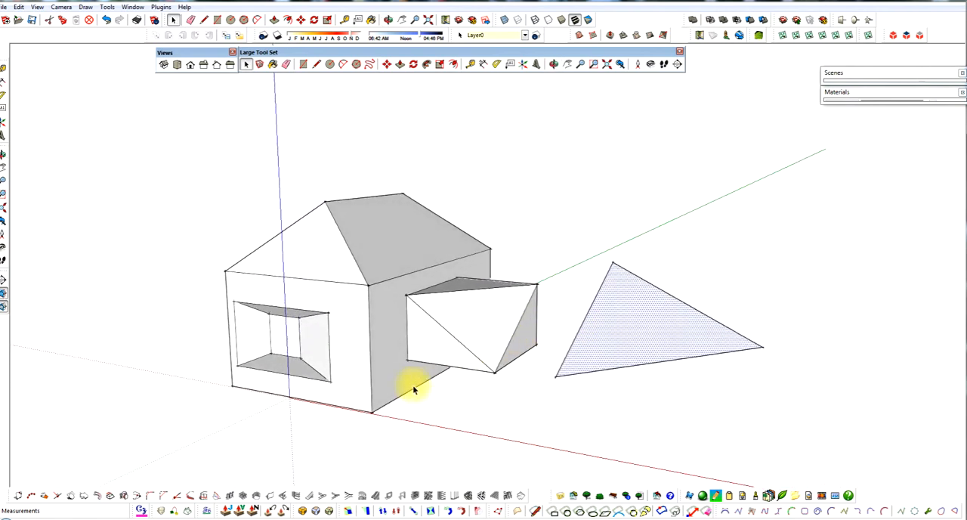
scroll(424, 424, up, 5)
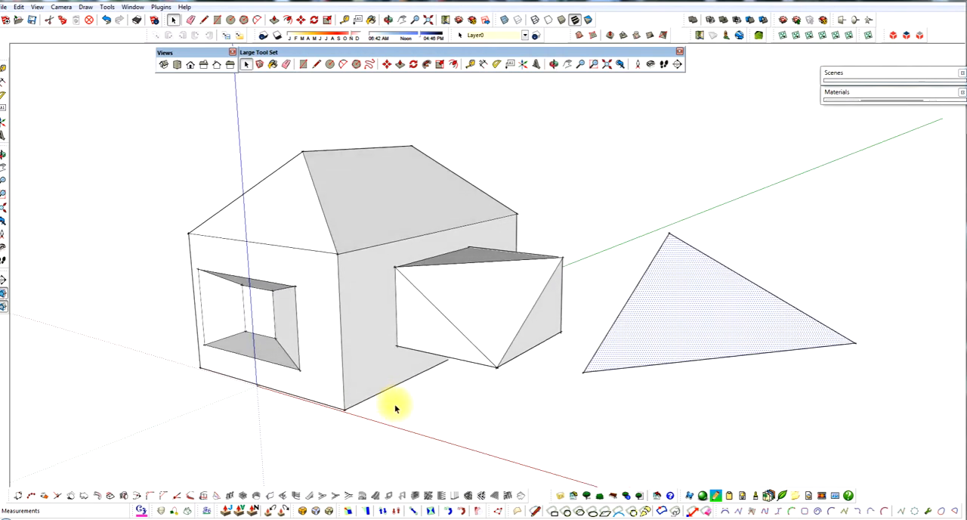
scroll(395, 407, up, 1)
scroll(438, 382, down, 1)
scroll(677, 378, up, 1)
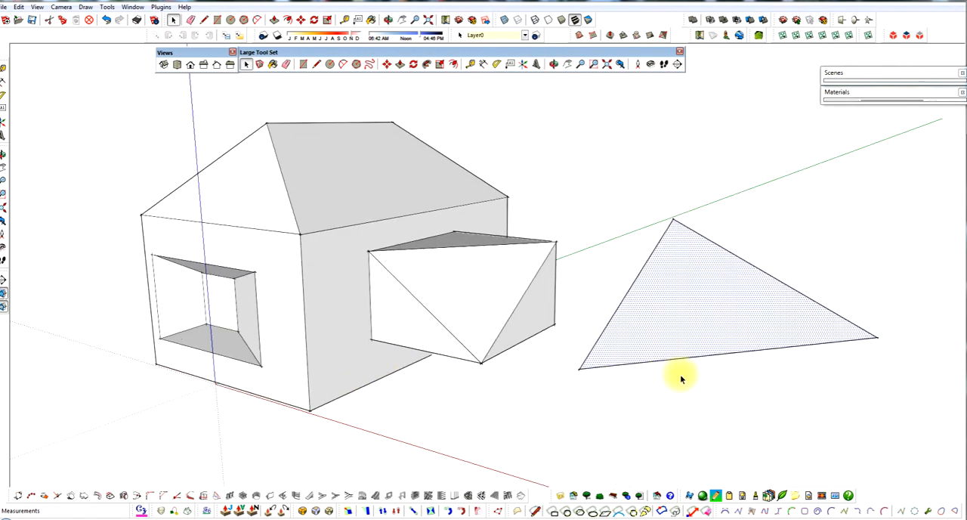